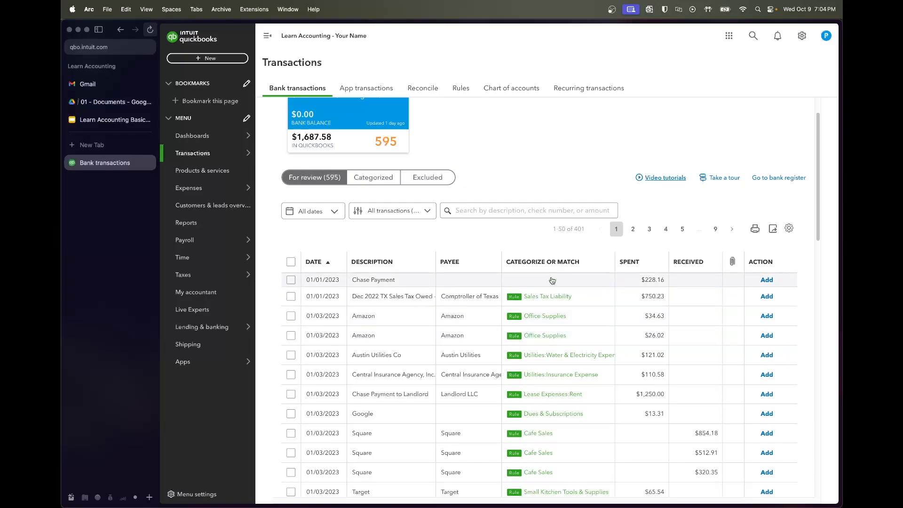
# - Sort the transactions for review by the Categorize or Match column
pyautogui.click(564, 263)
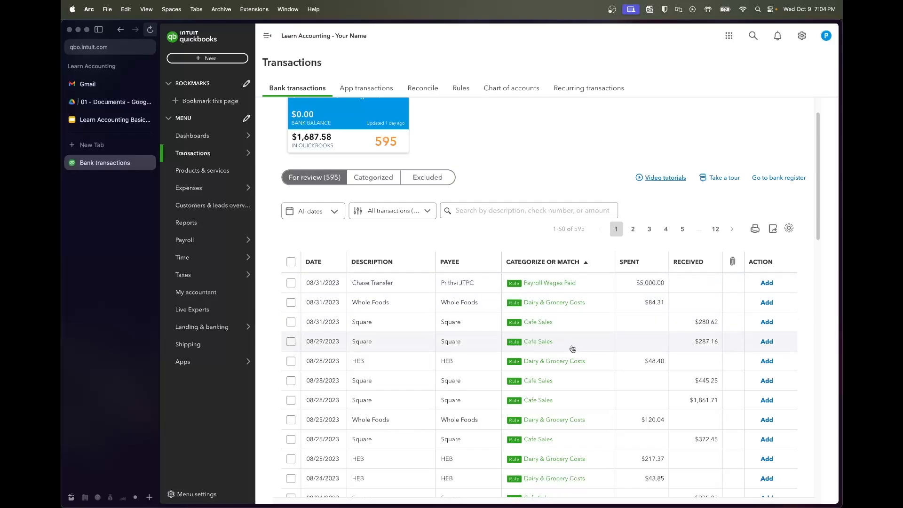
pyautogui.scroll(-5, 572, 349)
pyautogui.scroll(7, 573, 349)
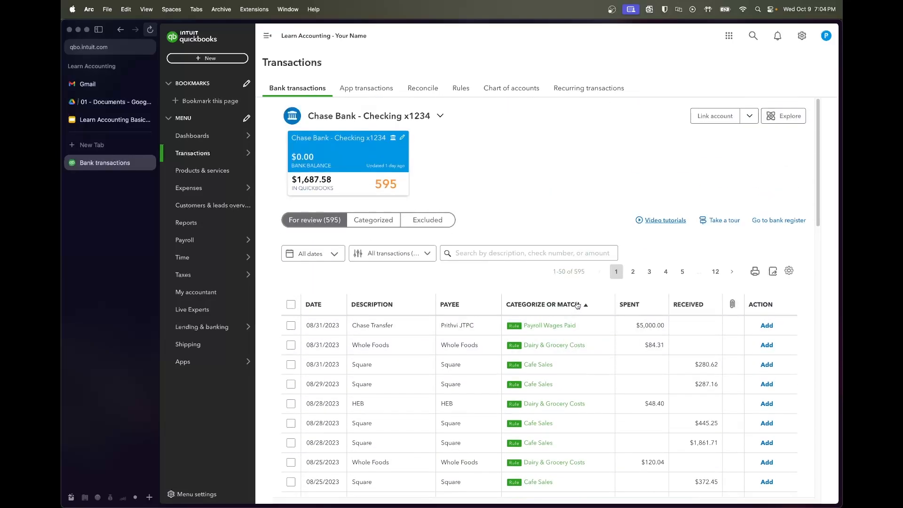
# - Filter the transactions for review to a custom date range from 01/01/2023 to 01/31/2023
pyautogui.click(305, 261)
pyautogui.click(311, 291)
pyautogui.click(313, 325)
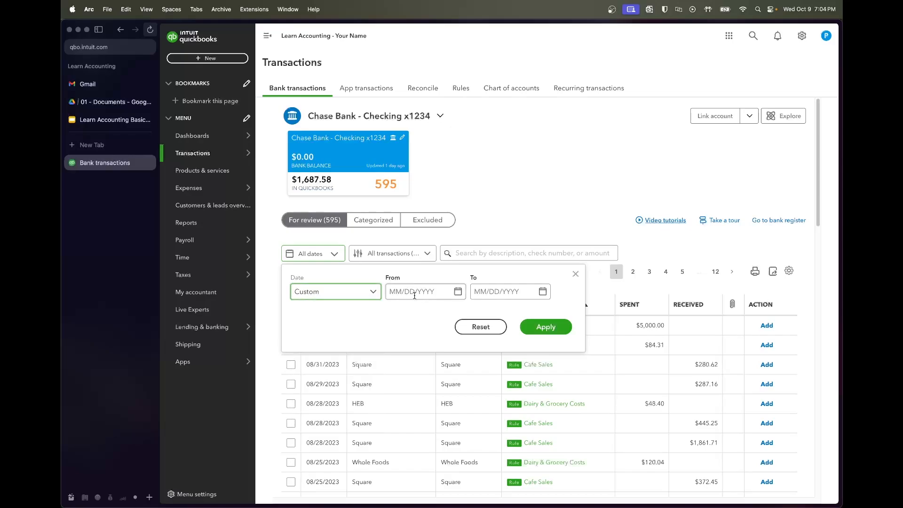
pyautogui.click(414, 296)
pyautogui.write('1/01/2023')
pyautogui.press('Tab')
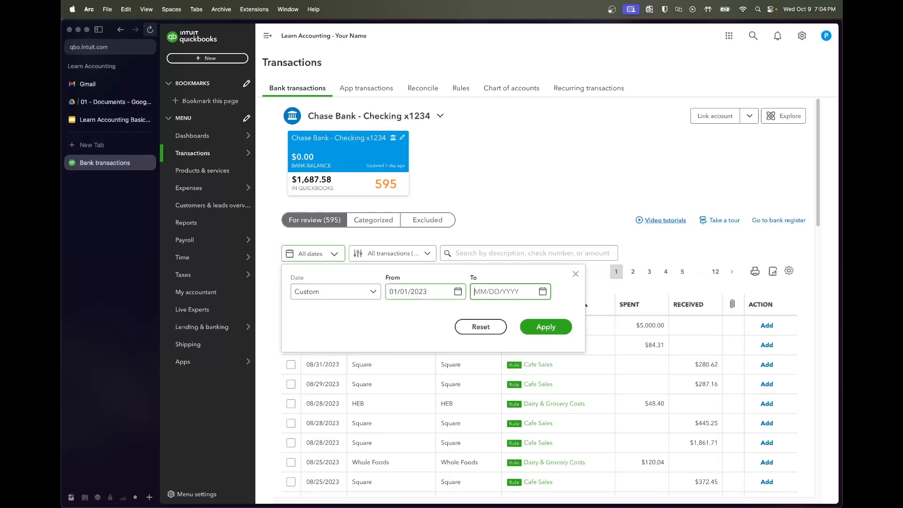
pyautogui.write('1/31/2023')
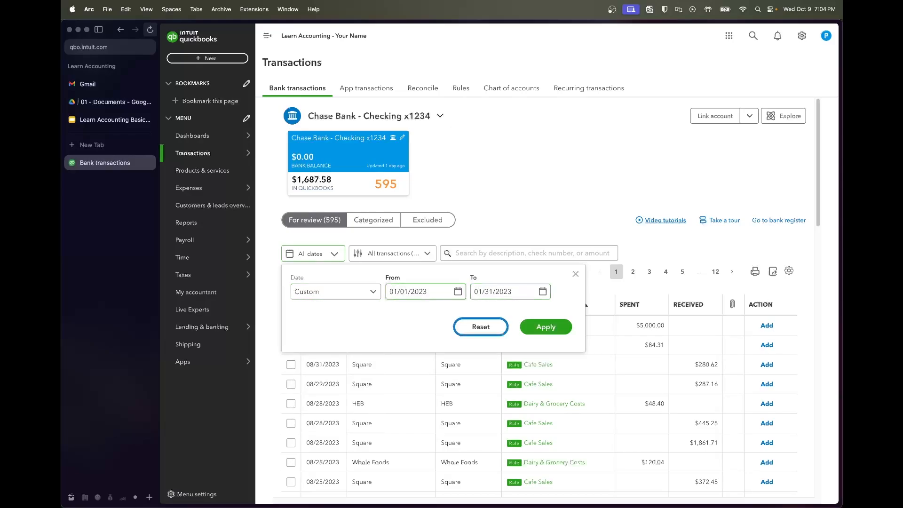
pyautogui.click(546, 327)
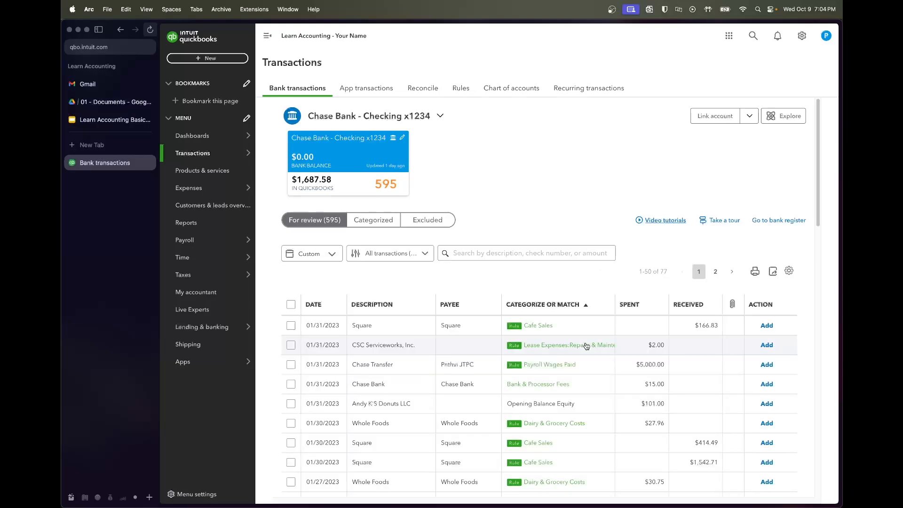
# - Reset the date filter to all dates and compare both sort directions of the Categorize or Match column
pyautogui.click(571, 307)
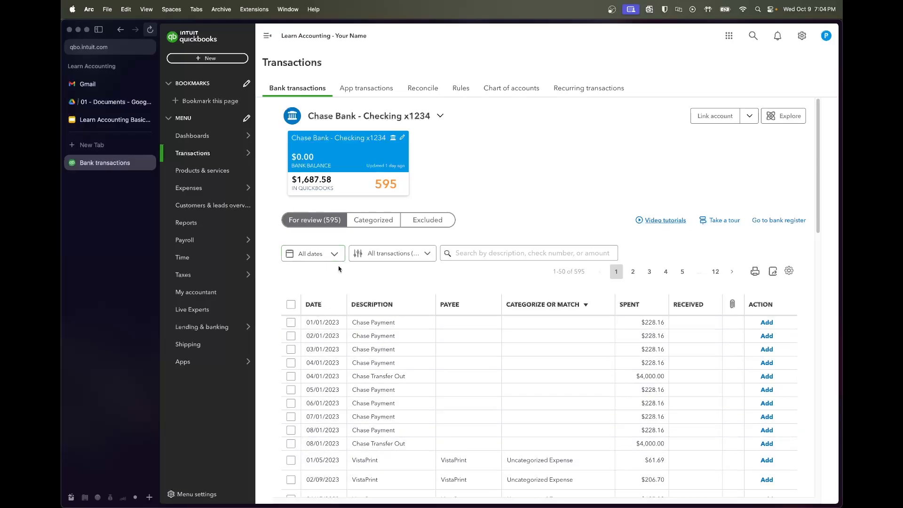
pyautogui.click(565, 306)
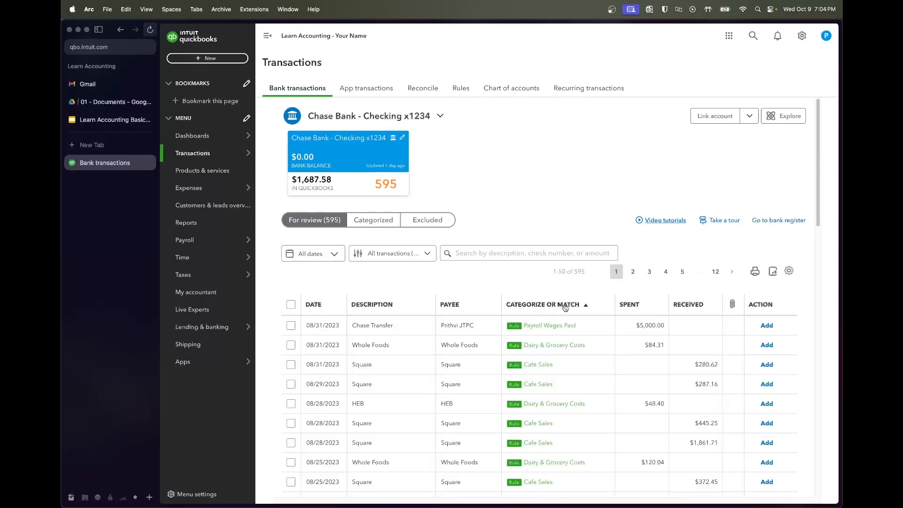
pyautogui.scroll(-3, 559, 363)
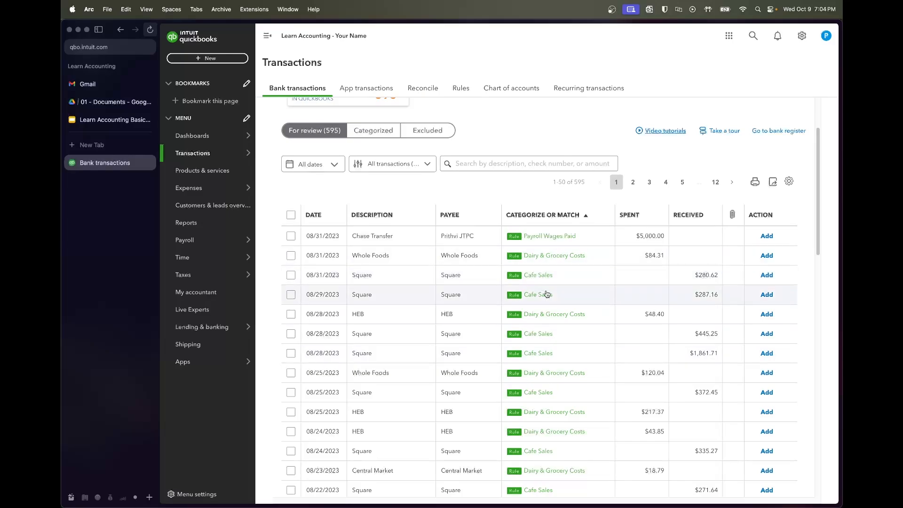
pyautogui.scroll(-8, 551, 360)
pyautogui.scroll(-3, 545, 357)
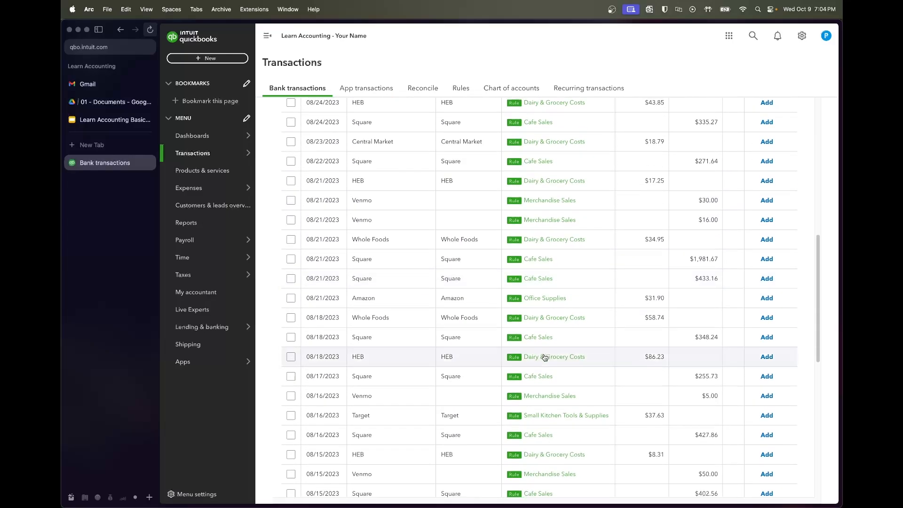
pyautogui.scroll(10, 544, 357)
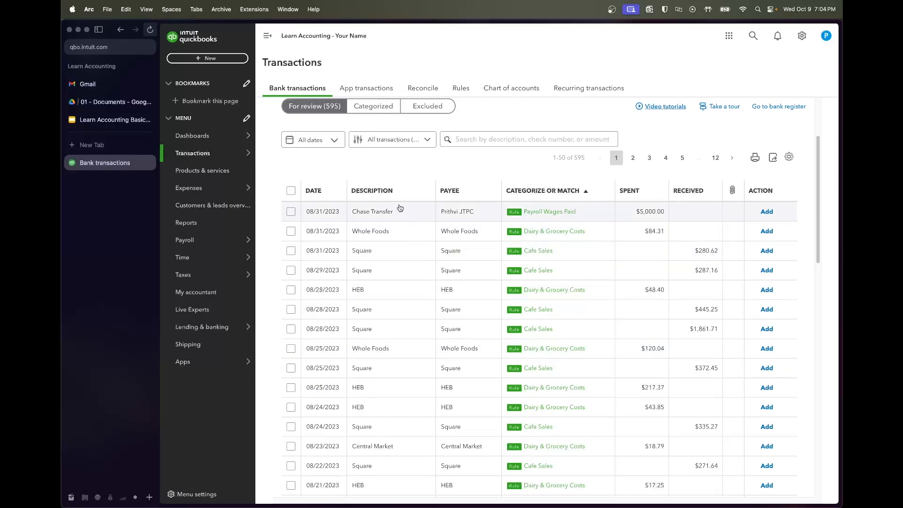
# - Sort the transactions for review by description and look through the grouped entries on pages 1 and 2
pyautogui.click(396, 190)
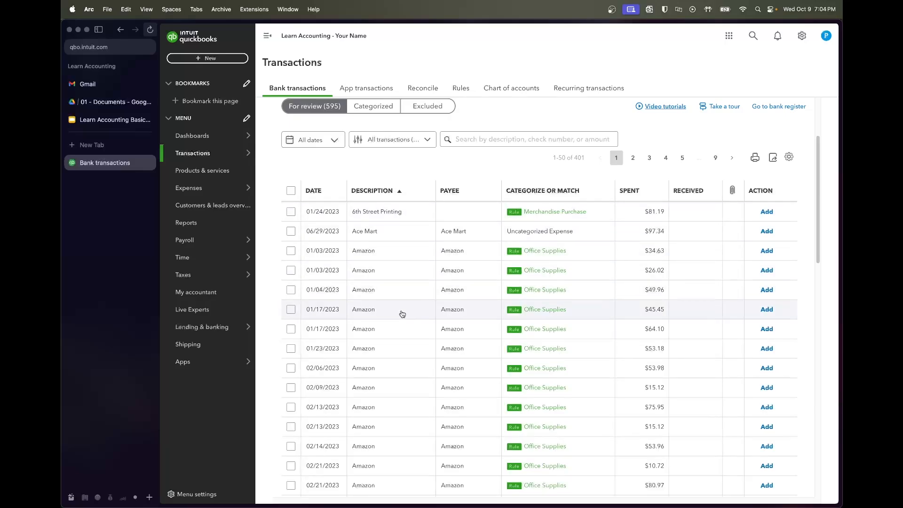
pyautogui.scroll(-10, 401, 312)
pyautogui.scroll(-6, 402, 314)
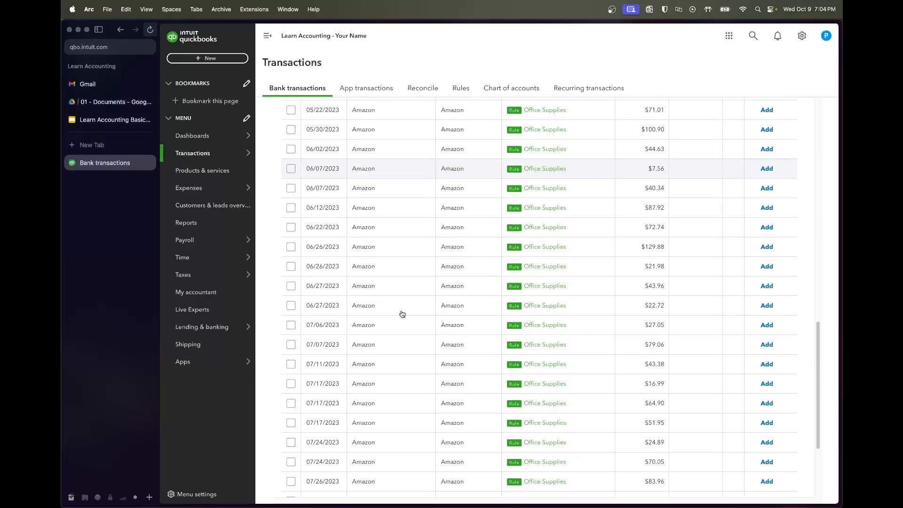
pyautogui.scroll(15, 402, 314)
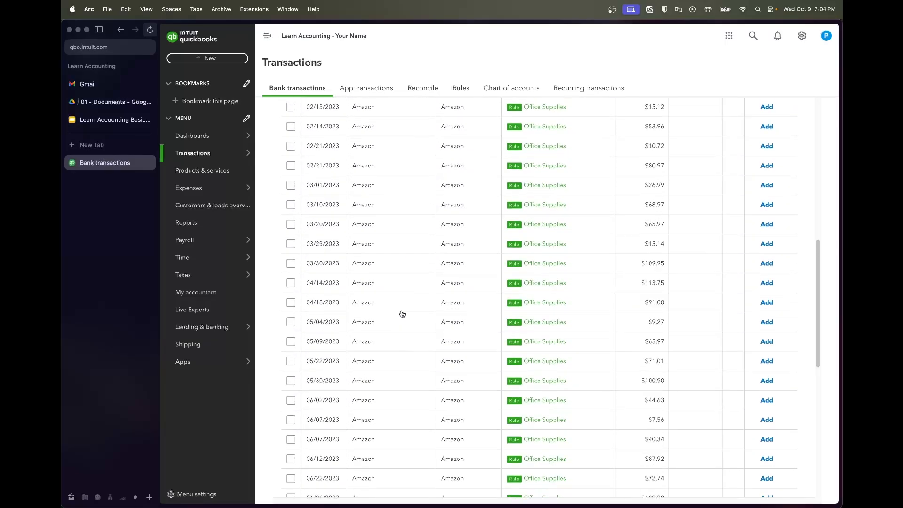
pyautogui.scroll(2, 402, 314)
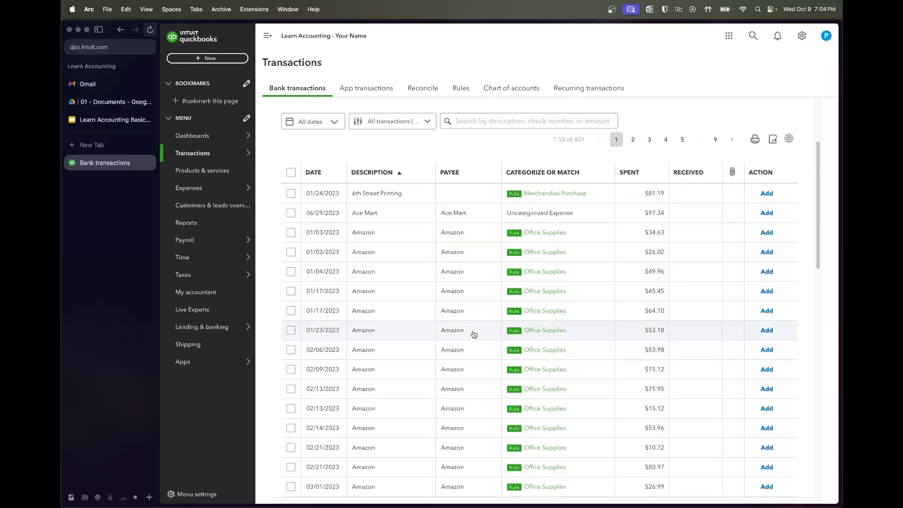
pyautogui.click(633, 140)
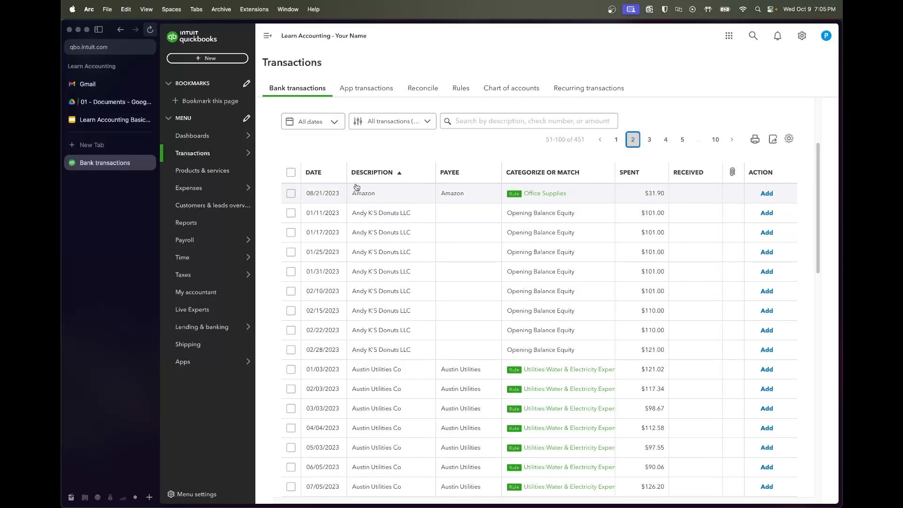
pyautogui.click(612, 144)
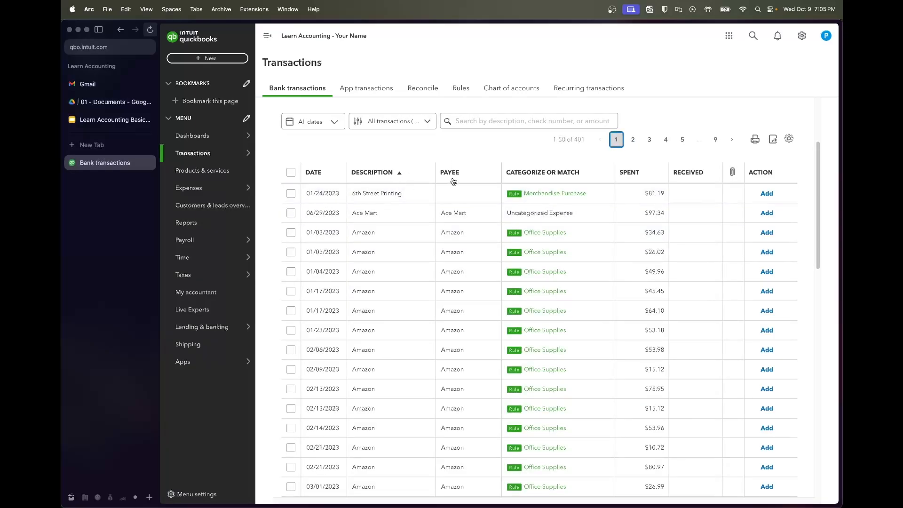
# - Check the details of the 01/24/2023 6th Street Printing transaction and accept it with its suggested Merchandise Purchase category
pyautogui.click(441, 195)
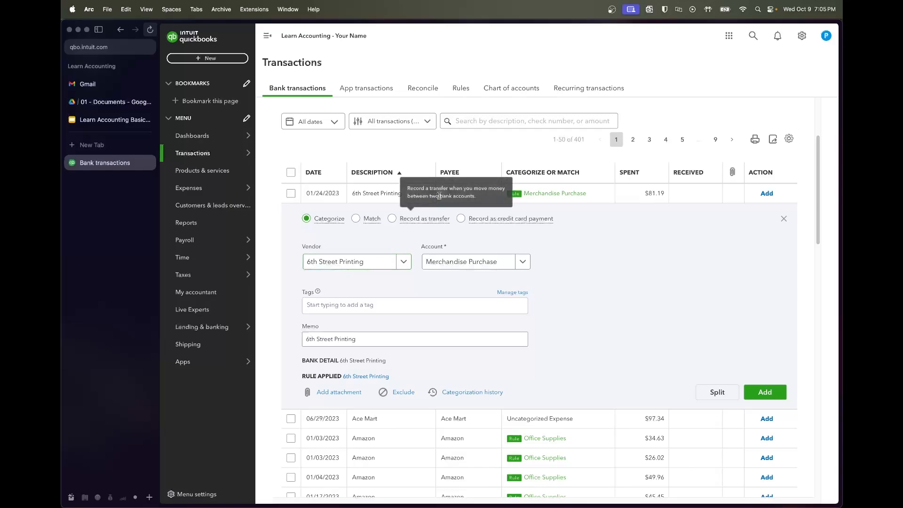
pyautogui.click(376, 194)
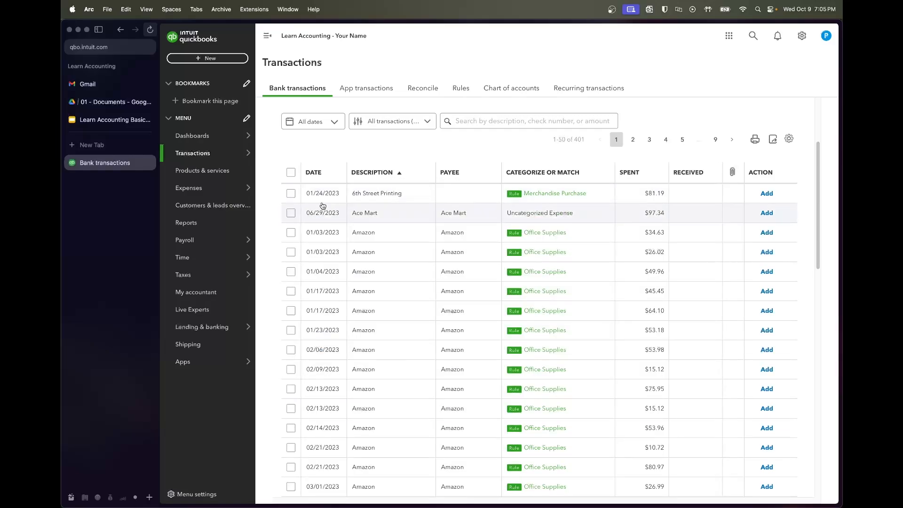
pyautogui.click(291, 194)
pyautogui.click(440, 114)
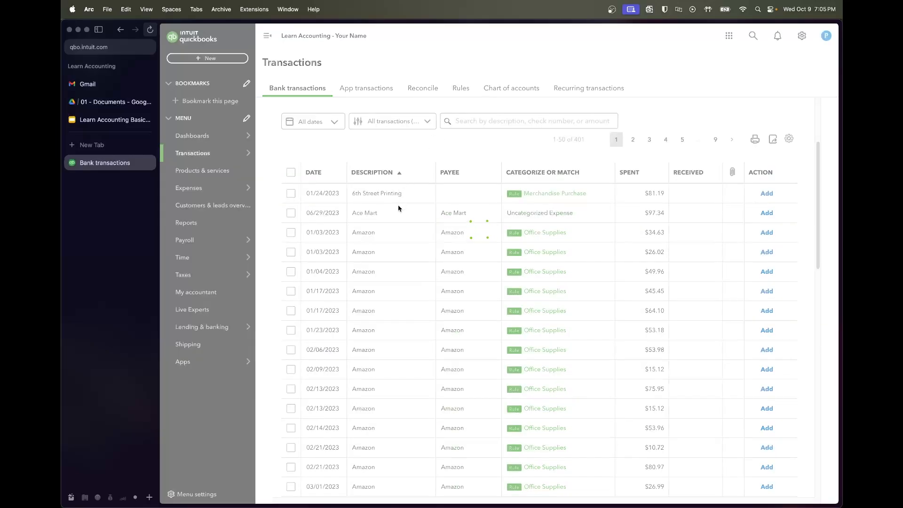
# - Open the 06/29/2023 Ace Mart transaction and select Ace Mart as its vendor
pyautogui.click(379, 194)
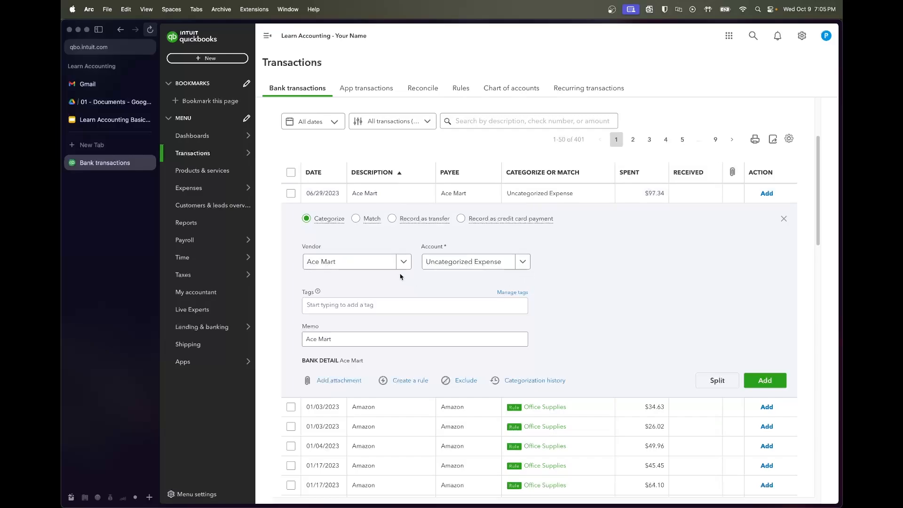
pyautogui.click(358, 262)
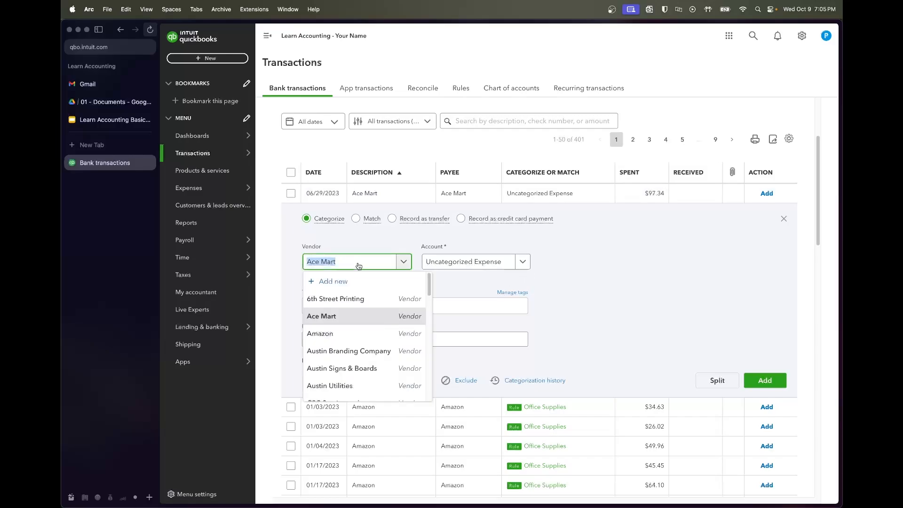
pyautogui.click(353, 323)
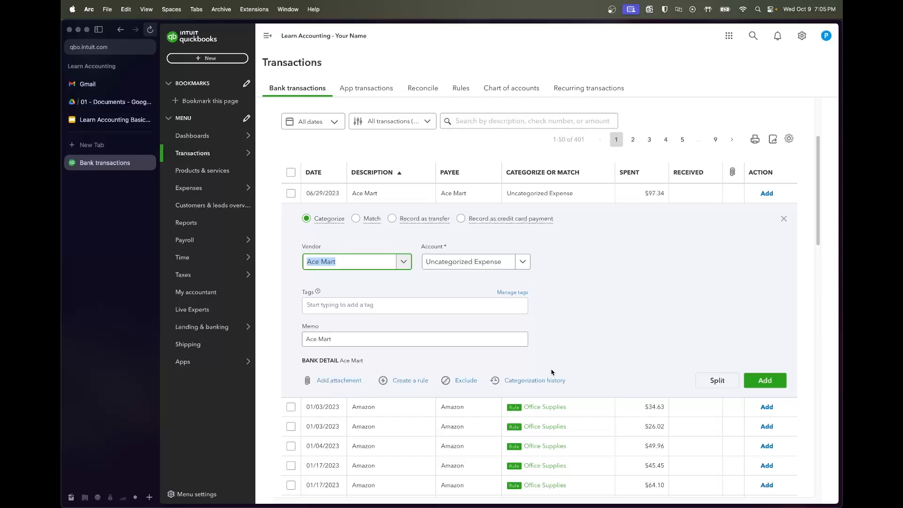
# - Review the categorization history for the Ace Mart transaction and return to its details
pyautogui.click(553, 385)
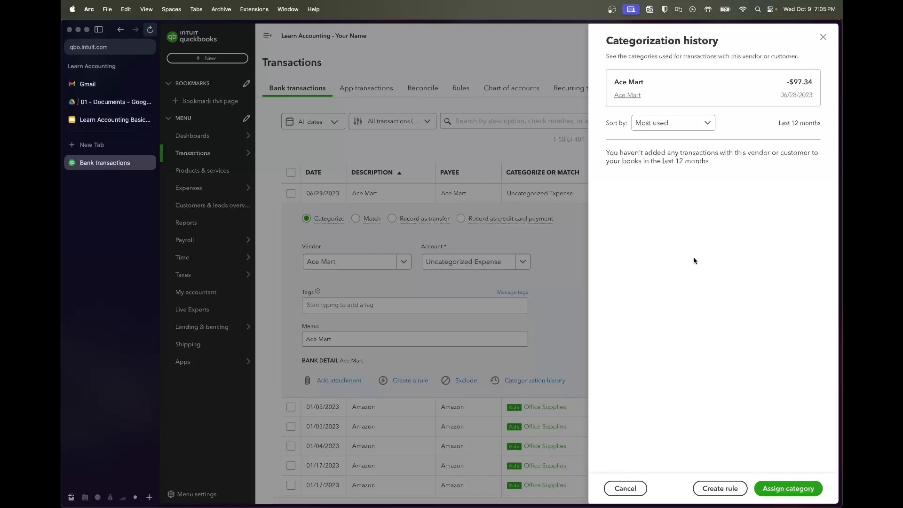
pyautogui.moveTo(709, 161); pyautogui.dragTo(672, 161)
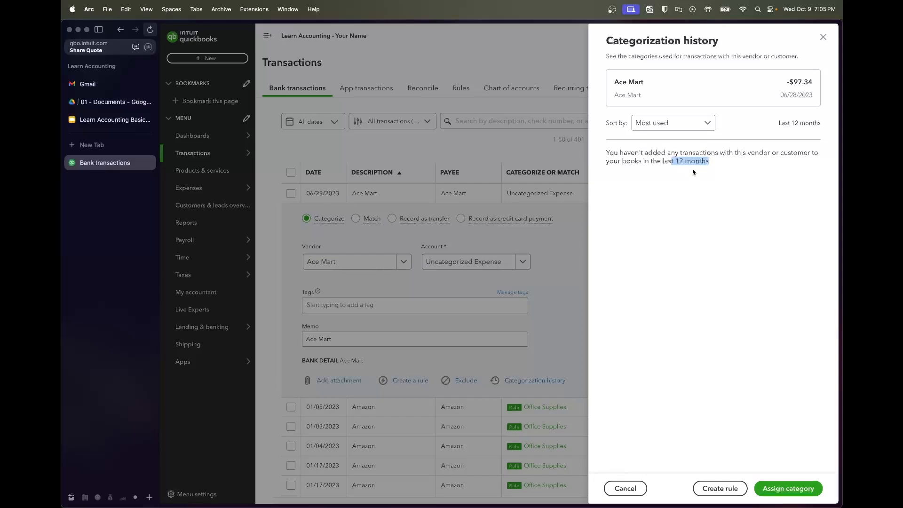
pyautogui.click(549, 249)
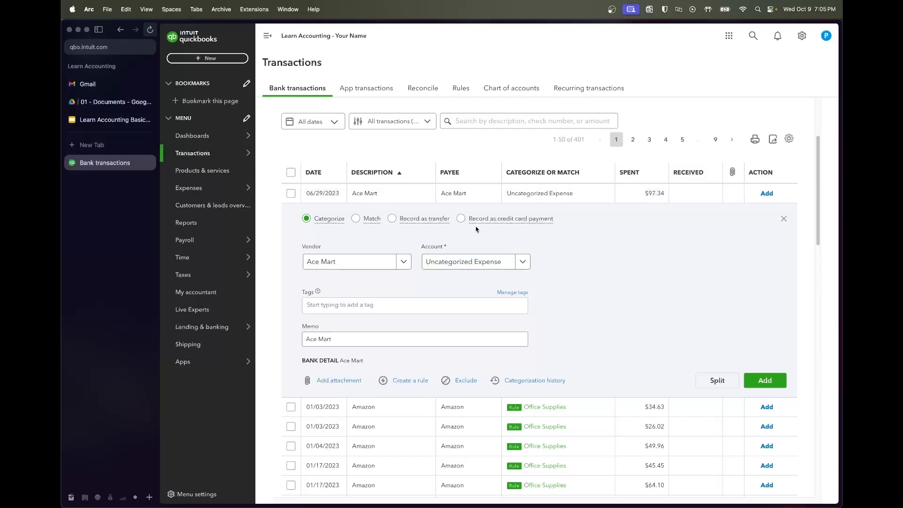
# - Open Expenses in a separate browser tab, find the vendor Ace Mart, and examine the categories of its past expenses
pyautogui.rightClick(185, 188)
pyautogui.click(201, 197)
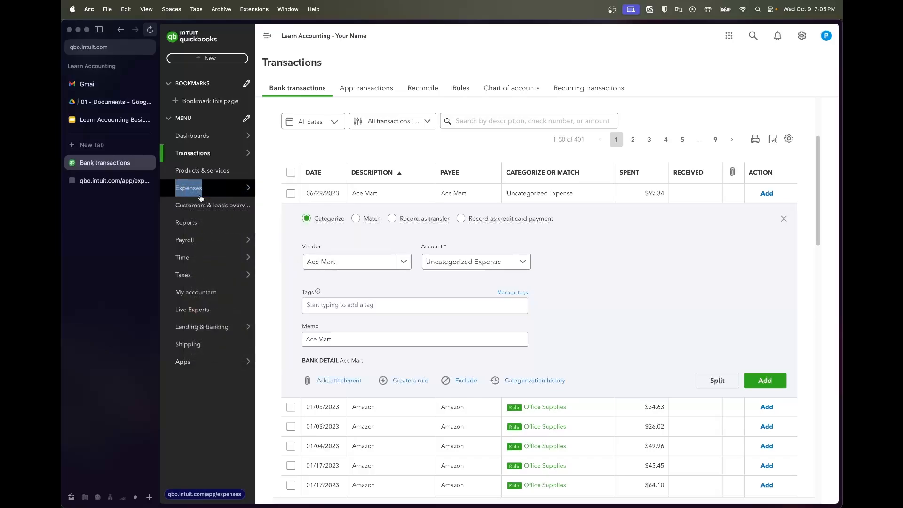
pyautogui.click(94, 182)
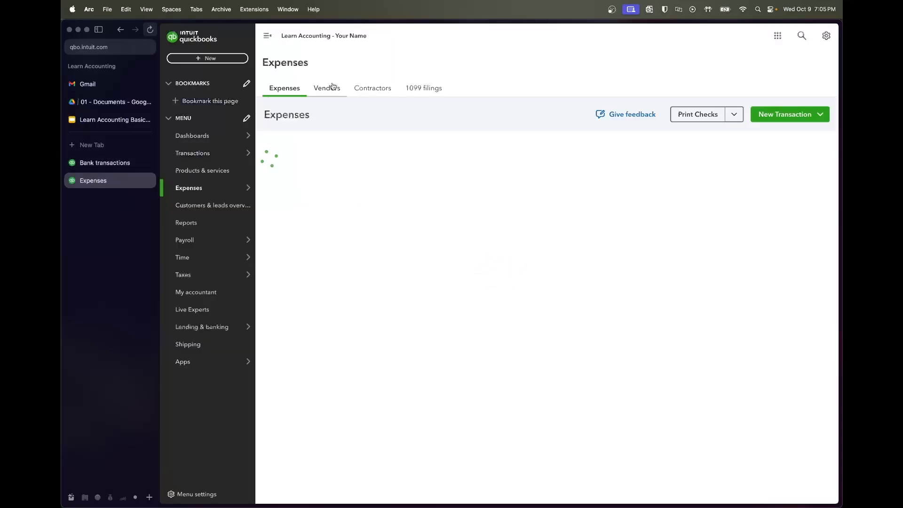
pyautogui.click(332, 87)
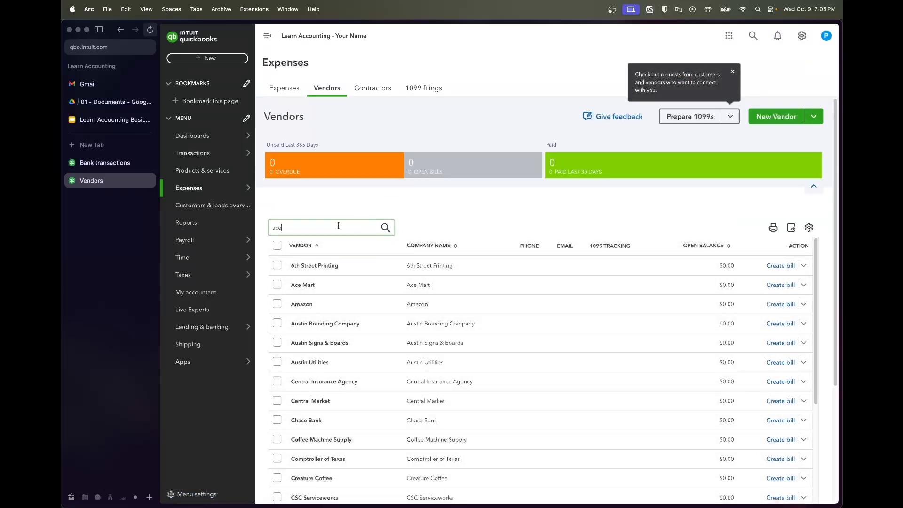
pyautogui.click(330, 247)
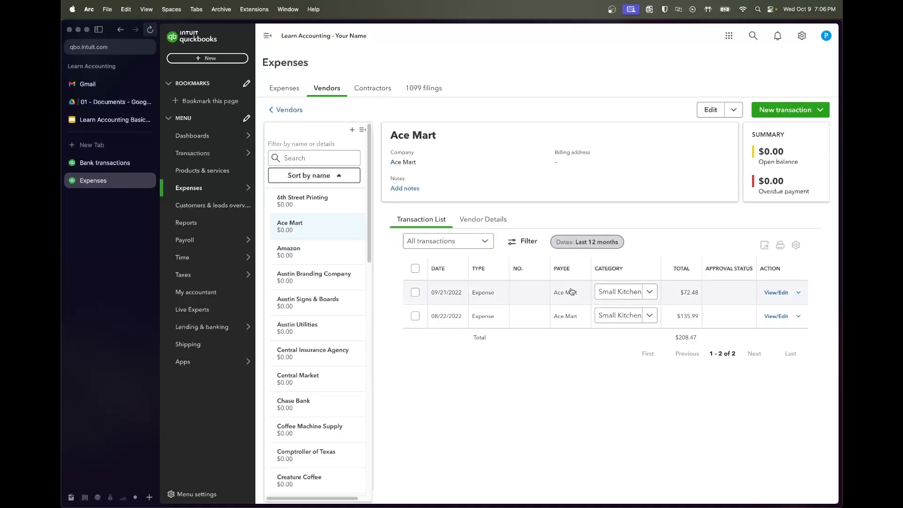
pyautogui.click(614, 292)
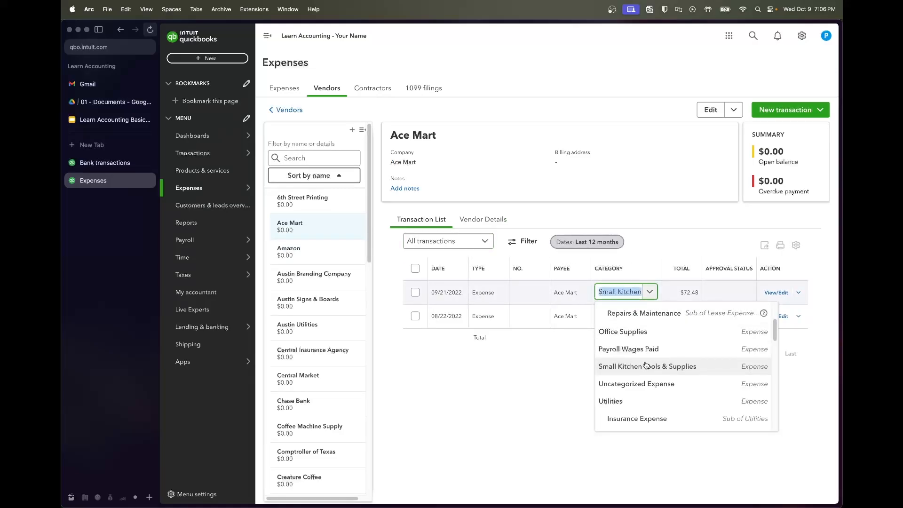
pyautogui.click(622, 292)
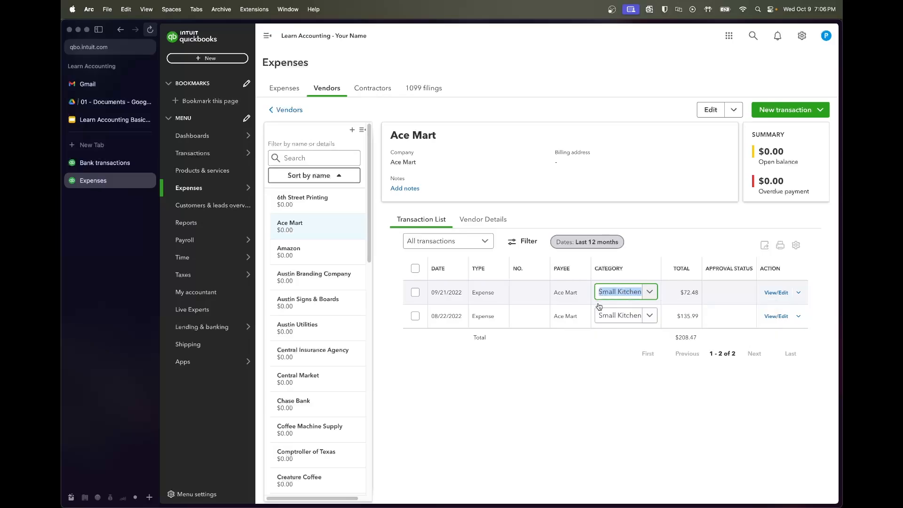
# - Set the Ace Mart bank transaction's account to Small Kitchen Tools & Supplies and add it to the books
pyautogui.click(97, 162)
pyautogui.click(472, 262)
pyautogui.press('Up')
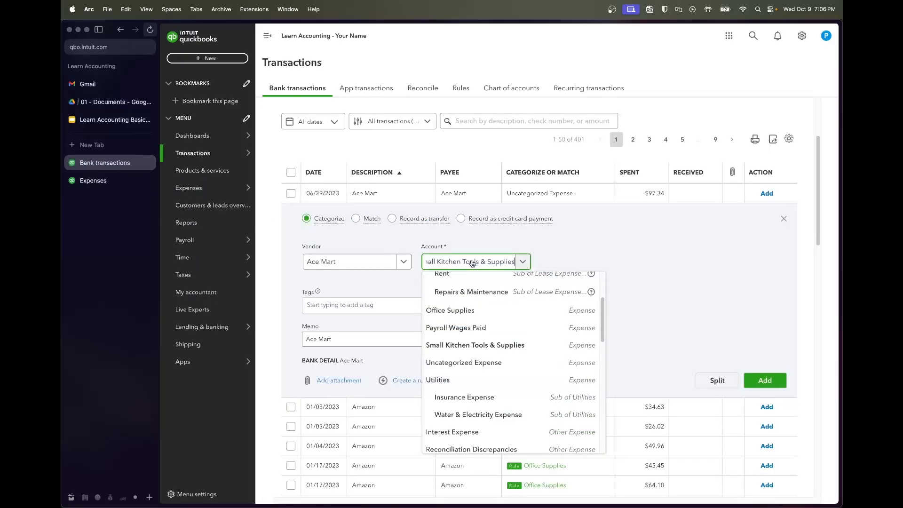
pyautogui.click(482, 296)
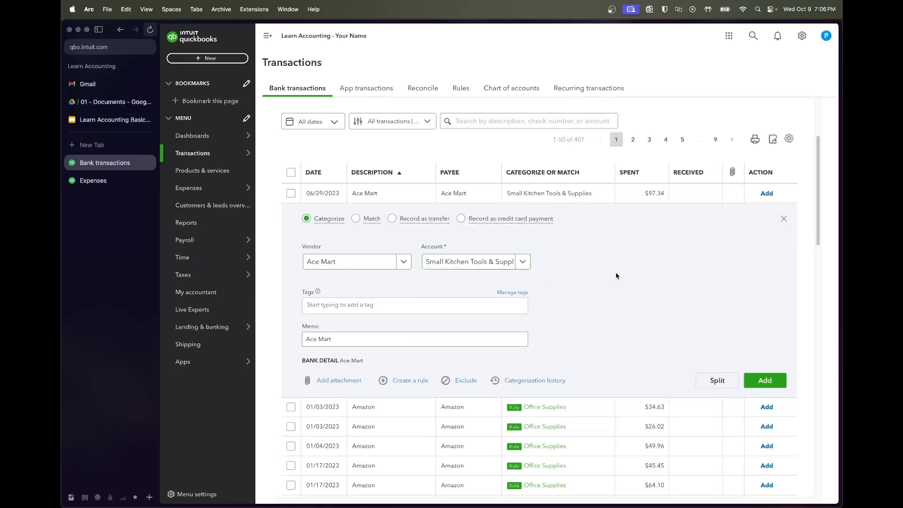
pyautogui.click(764, 381)
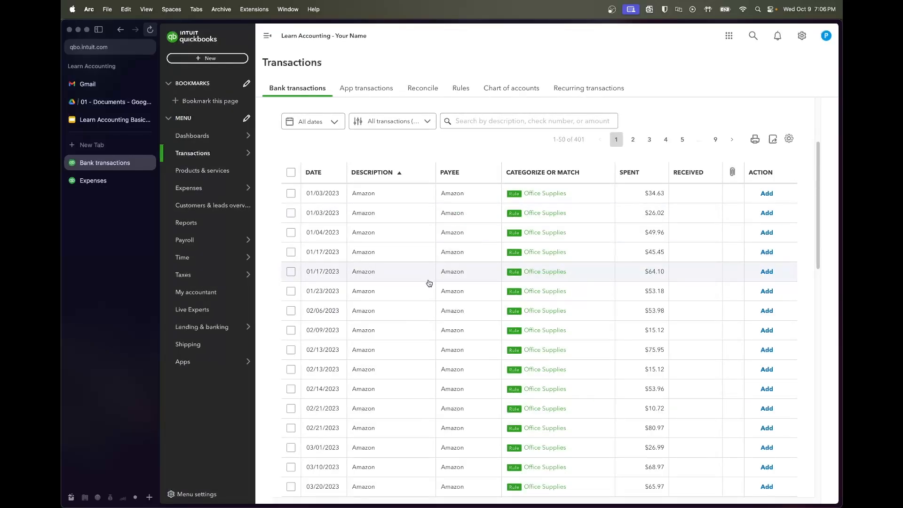
# - Select all Amazon transactions from 01/03/2023 through 08/21/2023 and accept them together under Office Supplies
pyautogui.scroll(-15, 430, 283)
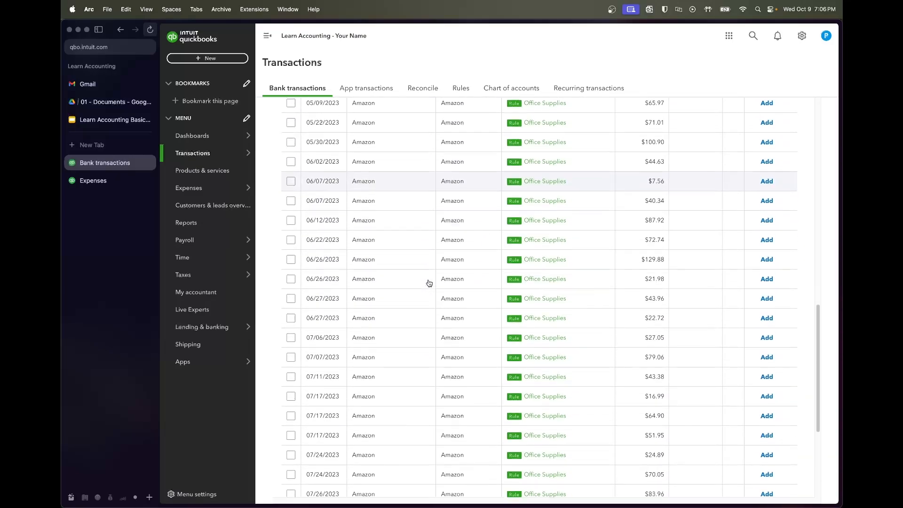
pyautogui.scroll(-5, 429, 283)
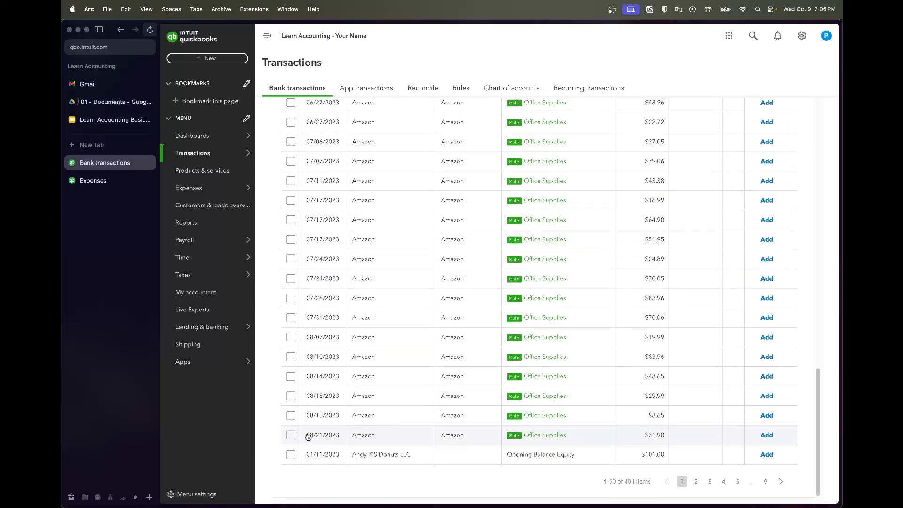
pyautogui.click(292, 435)
pyautogui.scroll(20, 330, 367)
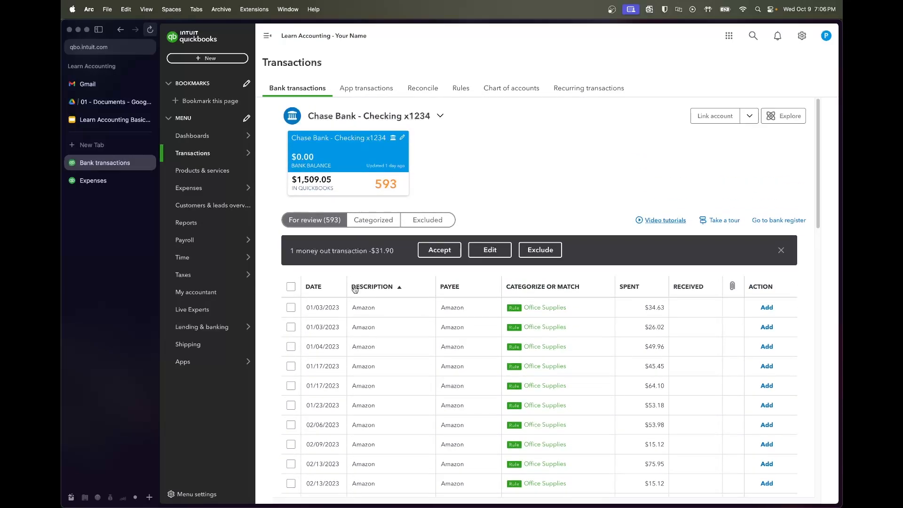
pyautogui.click(292, 286)
pyautogui.click(464, 257)
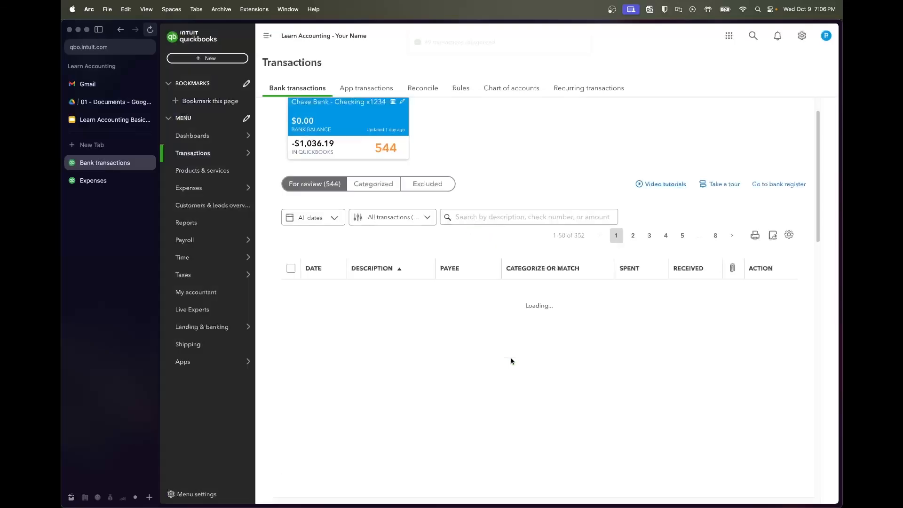
# - Open the 01/11/2023 Andy K'S Donuts LLC transaction and create Andy K'S Donuts as its new vendor
pyautogui.scroll(-1, 512, 361)
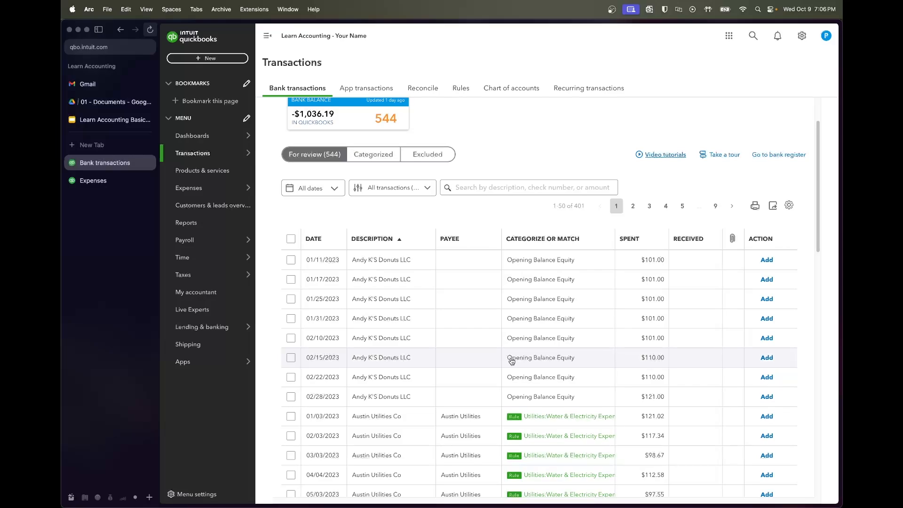
pyautogui.click(372, 264)
pyautogui.click(372, 329)
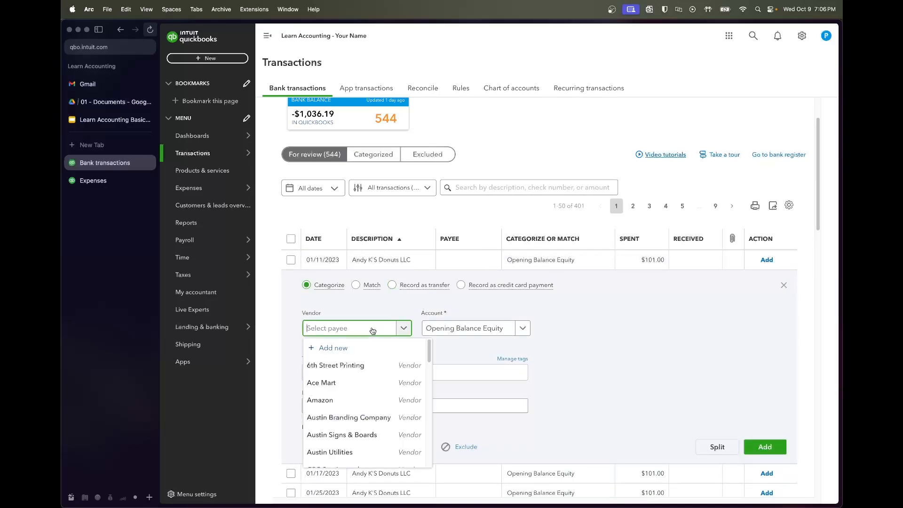
pyautogui.write('Andy K')
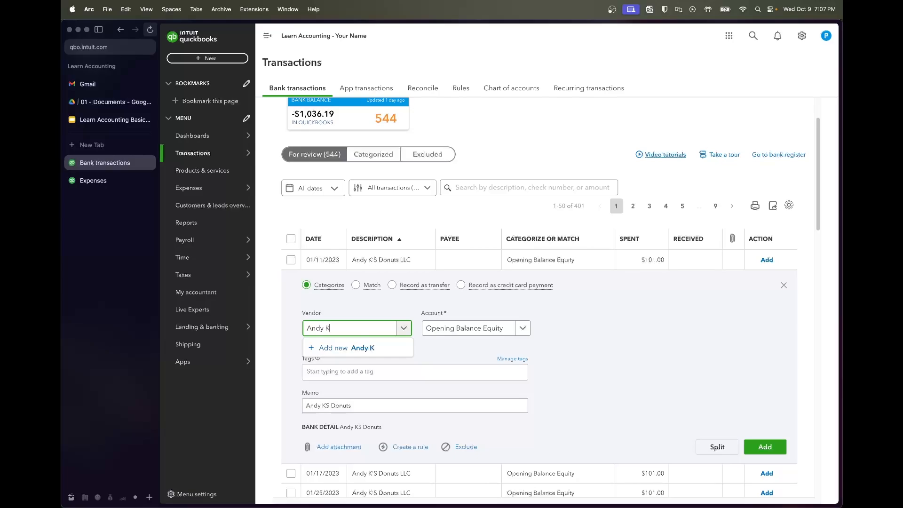
pyautogui.write("'S Donuts")
pyautogui.press('Return')
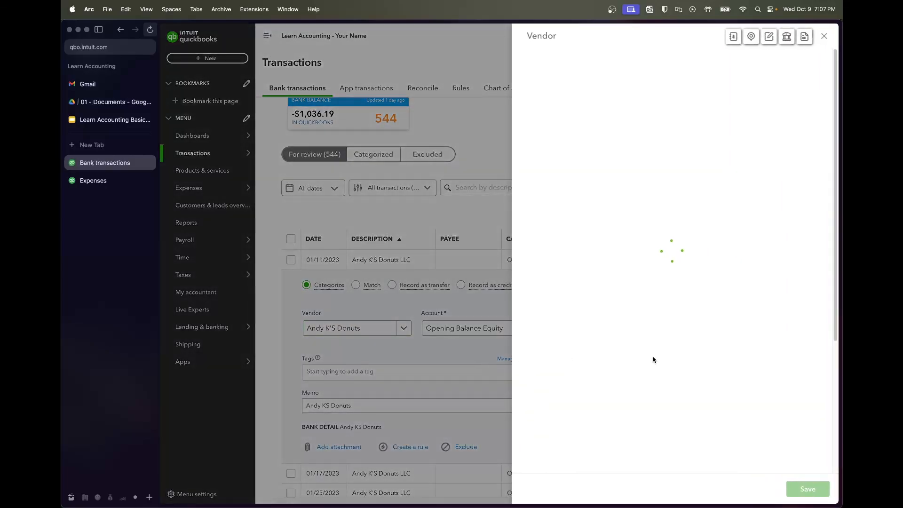
pyautogui.click(806, 489)
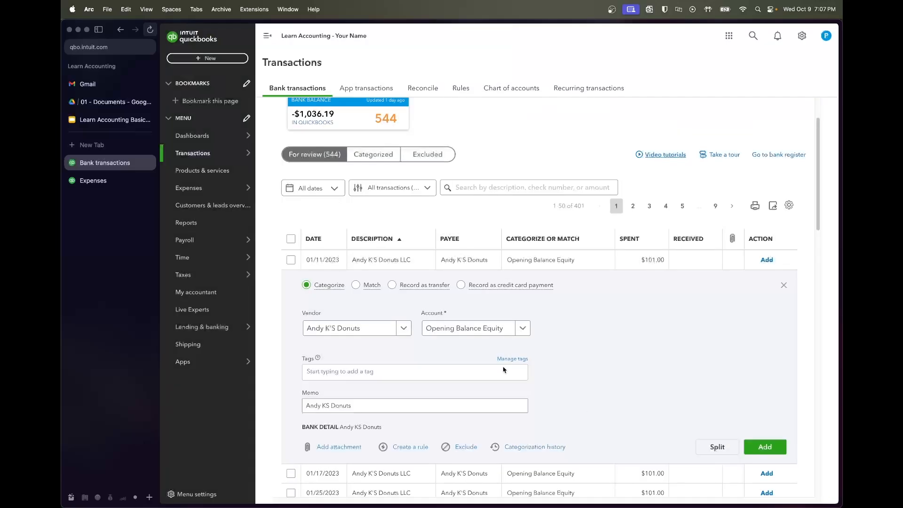
# - Switch to the Learn Accounting Basics Syllabus slides, examine the account categories on the Ch 2 - Getting Setup slide, and return to the bank transactions
pyautogui.click(113, 121)
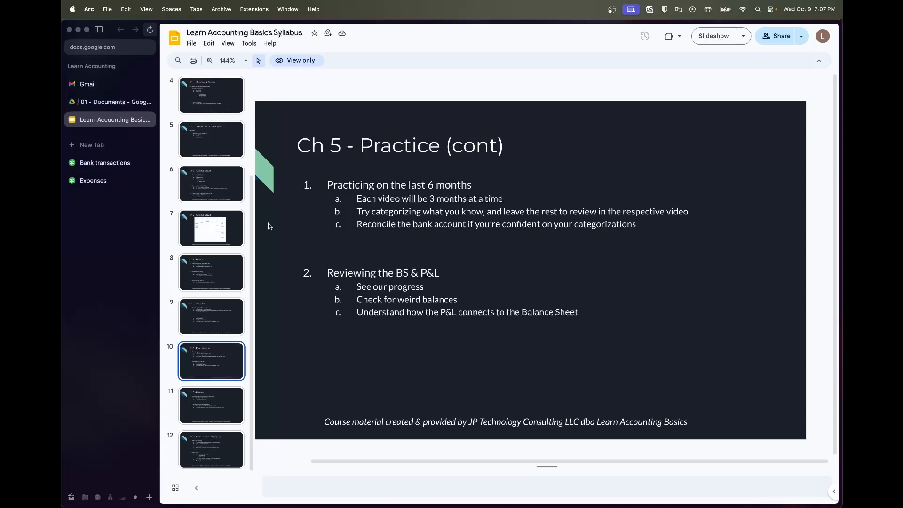
pyautogui.click(217, 224)
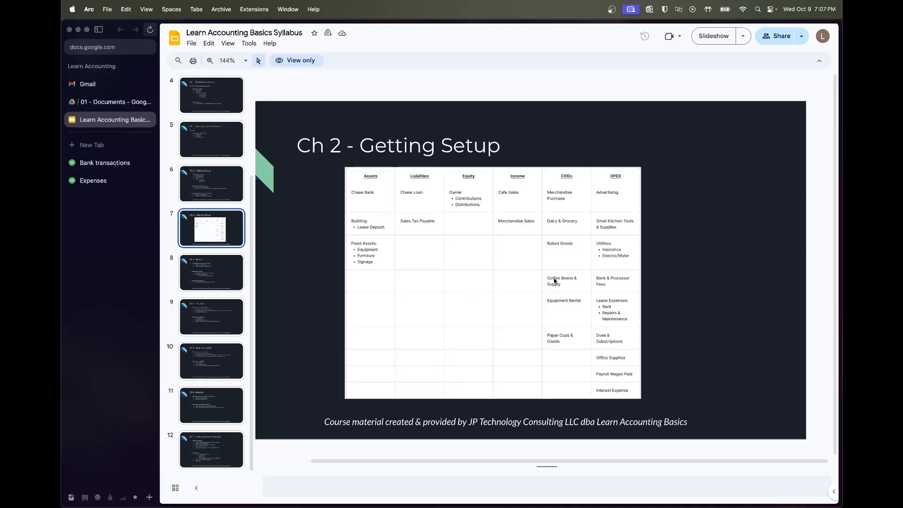
pyautogui.scroll(5, 556, 281)
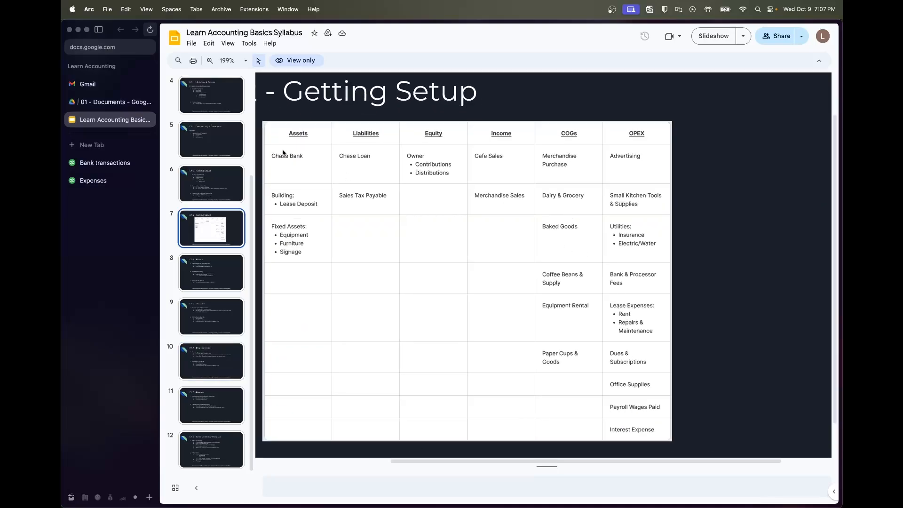
pyautogui.click(114, 164)
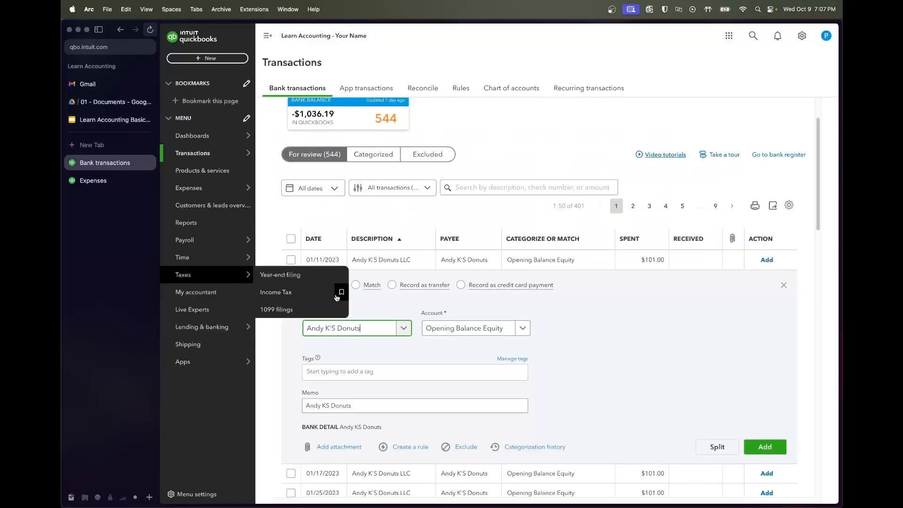
# - Set the Andy K'S Donuts transaction's account to Baked Goods Cost and collapse its details
pyautogui.scroll(-2, 474, 323)
pyautogui.scroll(-4, 473, 320)
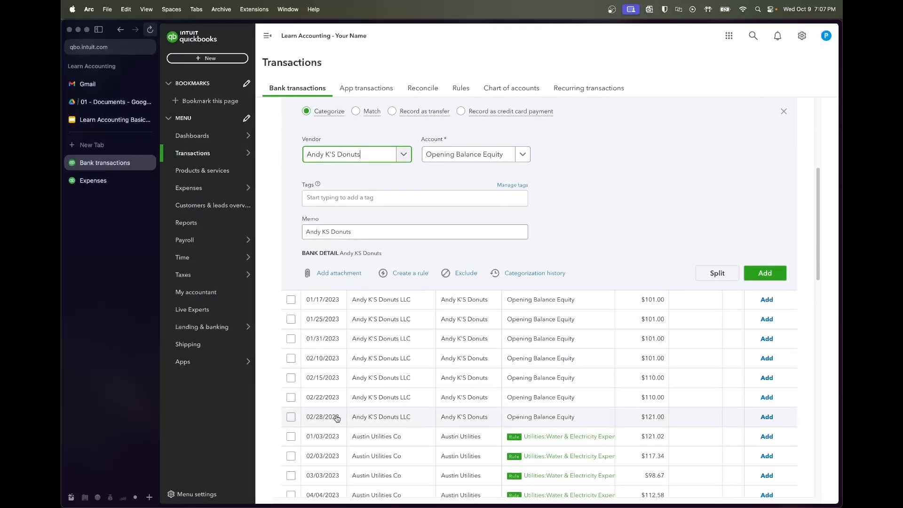
pyautogui.scroll(3, 339, 414)
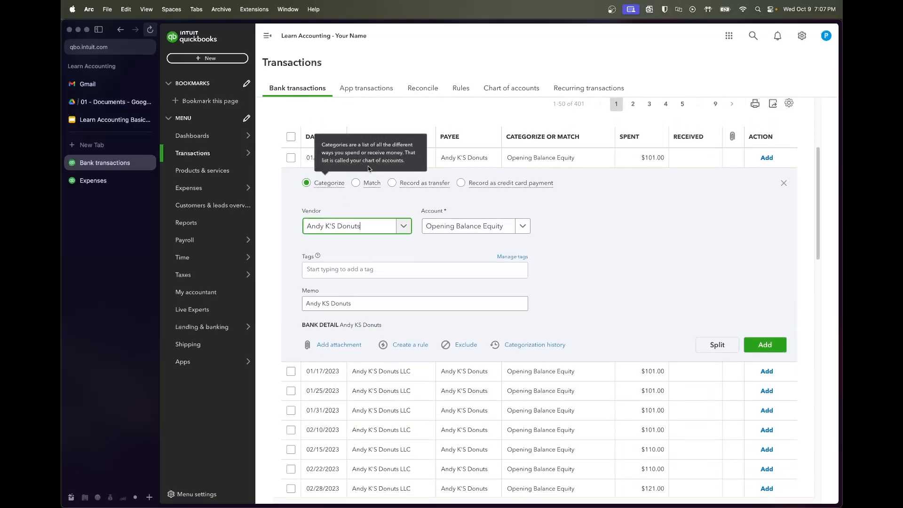
pyautogui.scroll(-1, 462, 296)
pyautogui.scroll(-3, 462, 296)
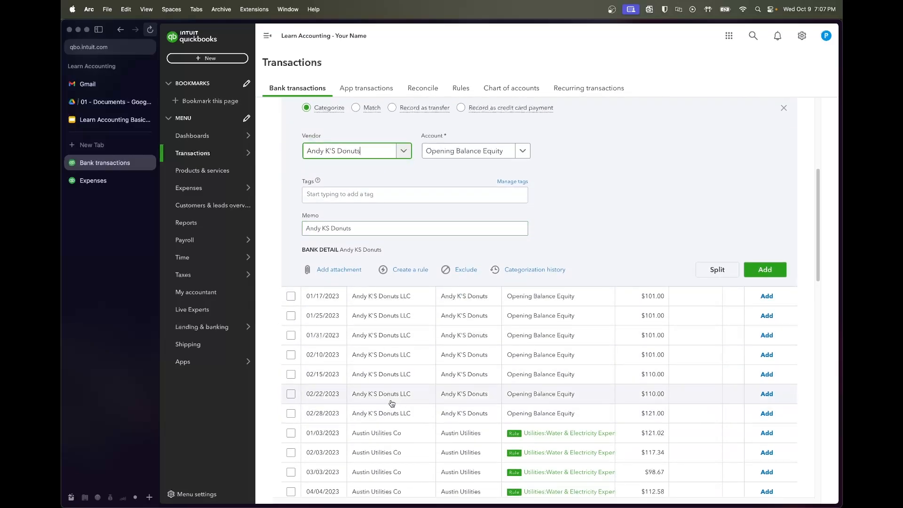
pyautogui.scroll(-2, 399, 401)
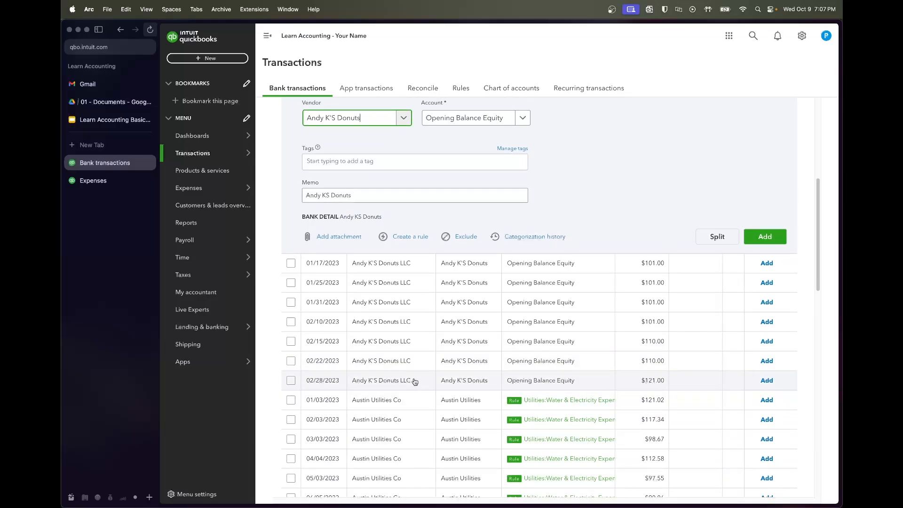
pyautogui.scroll(4, 412, 379)
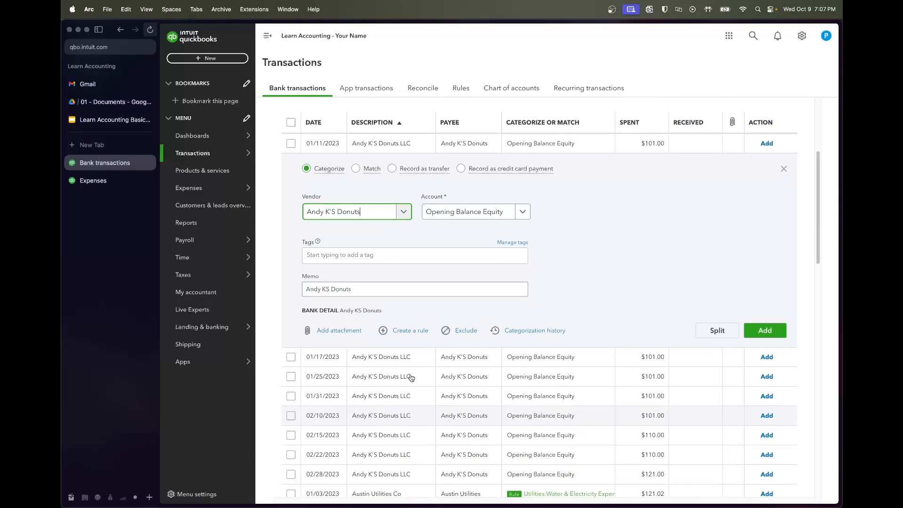
pyautogui.click(475, 215)
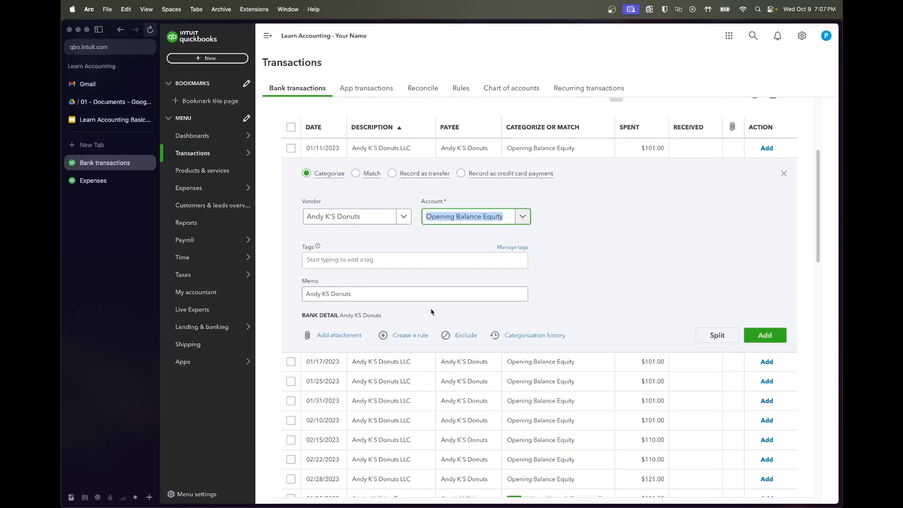
pyautogui.write('baked')
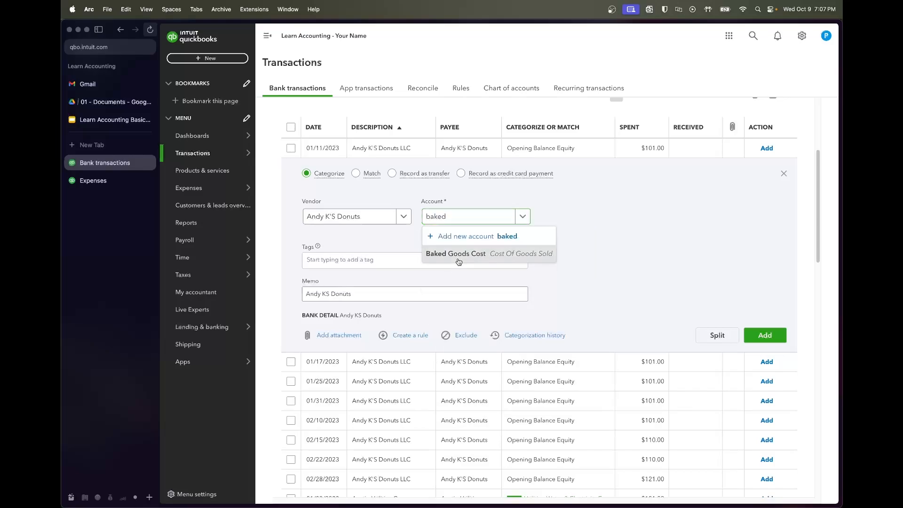
pyautogui.click(491, 257)
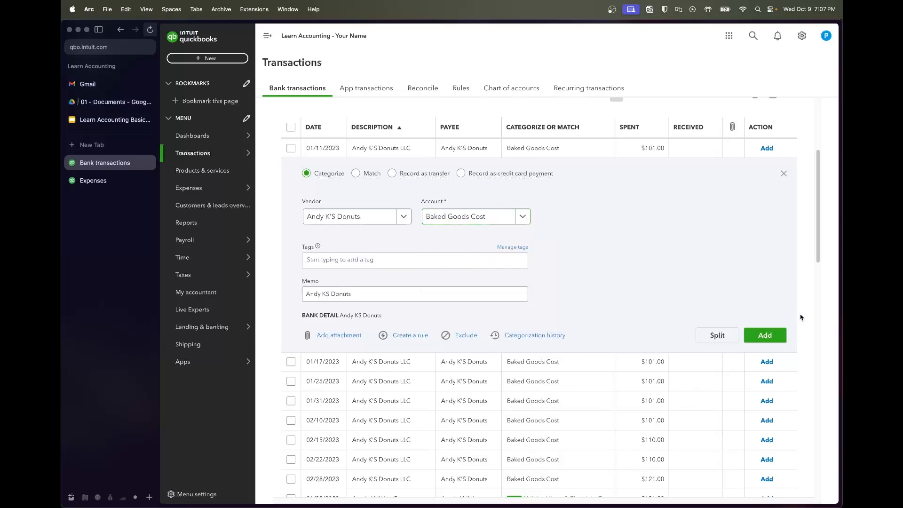
pyautogui.click(595, 148)
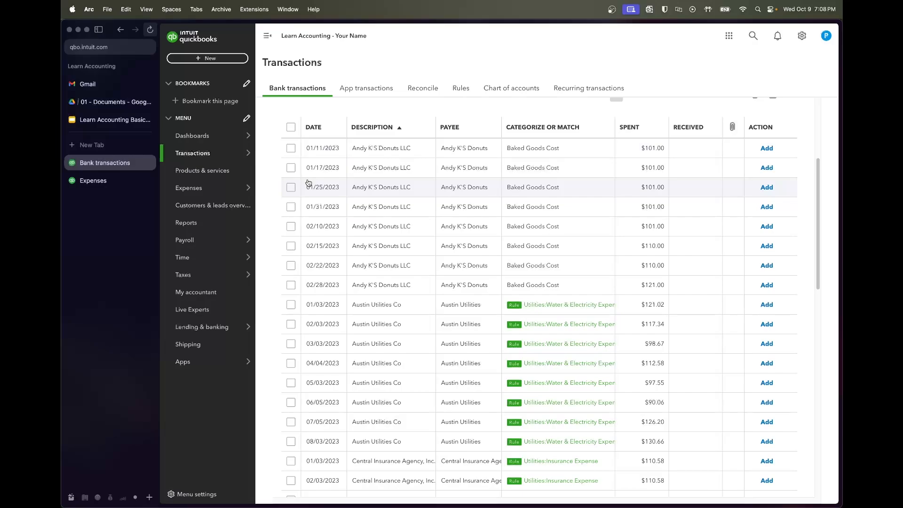
# - Select the Andy K'S Donuts LLC transactions from 01/11/2023 through 02/28/2023 and accept them together
pyautogui.click(290, 149)
pyautogui.keyDown('shift'); pyautogui.click(292, 285); pyautogui.keyUp('shift')
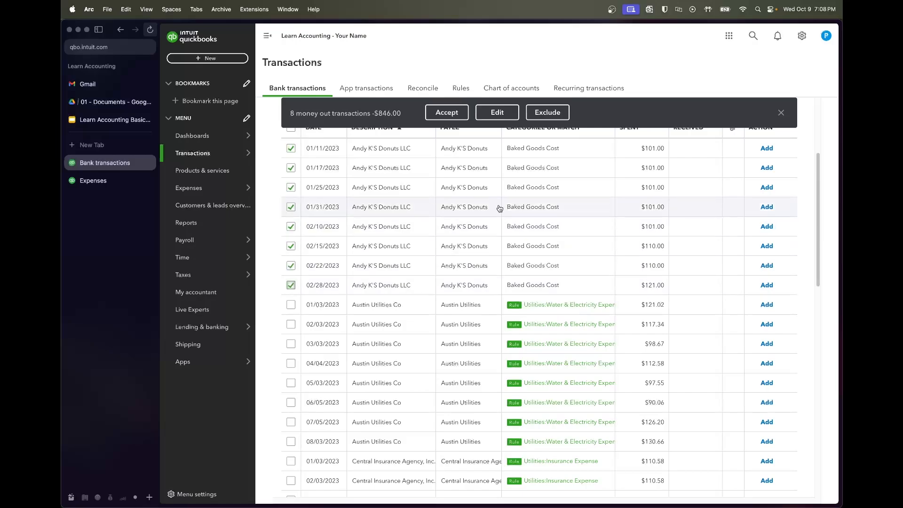
pyautogui.click(465, 114)
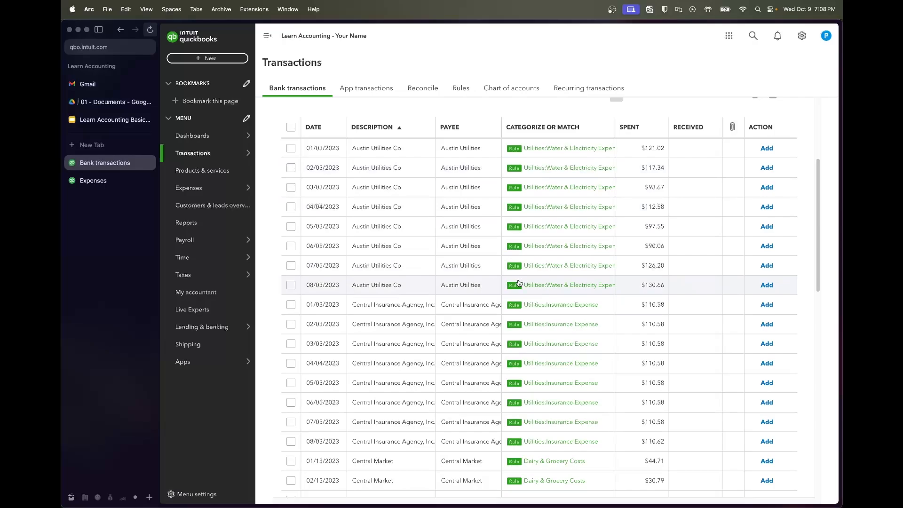
# - Review the rule-categorized Austin Utilities, Central Insurance Agency and Central Market transactions, select them all through 08/23/2023, and accept them together
pyautogui.scroll(-3, 519, 283)
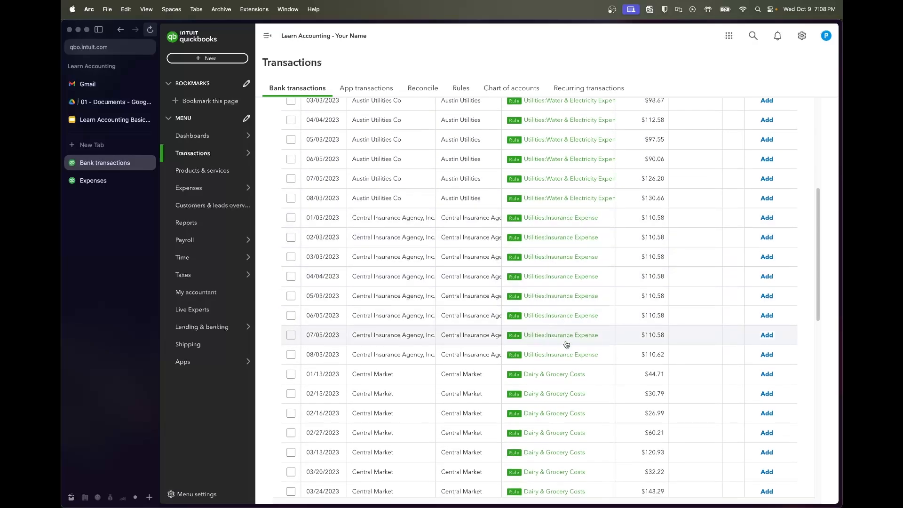
pyautogui.scroll(-10, 503, 355)
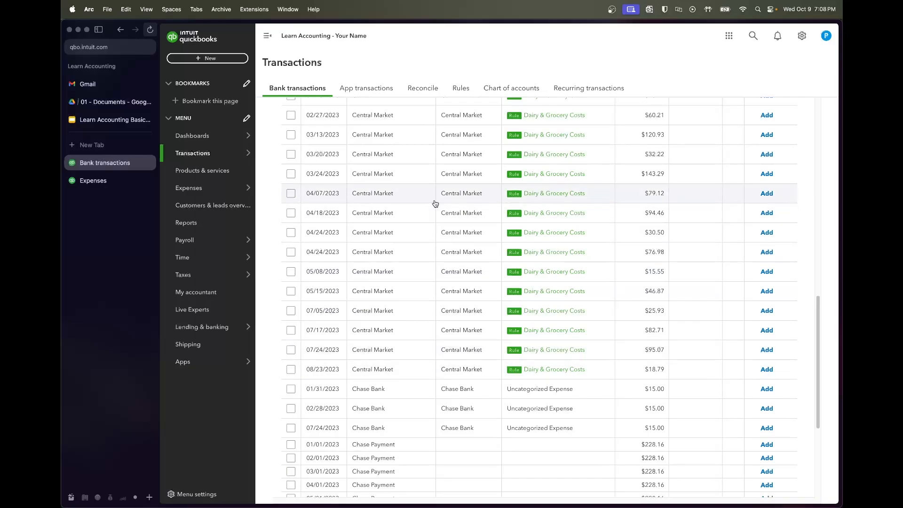
pyautogui.scroll(2, 435, 203)
pyautogui.scroll(8, 436, 204)
pyautogui.click(291, 202)
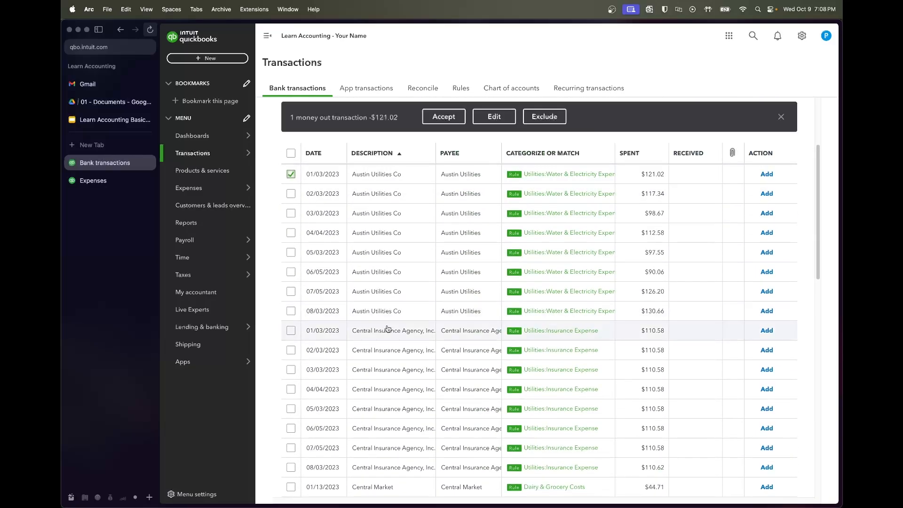
pyautogui.scroll(-6, 387, 328)
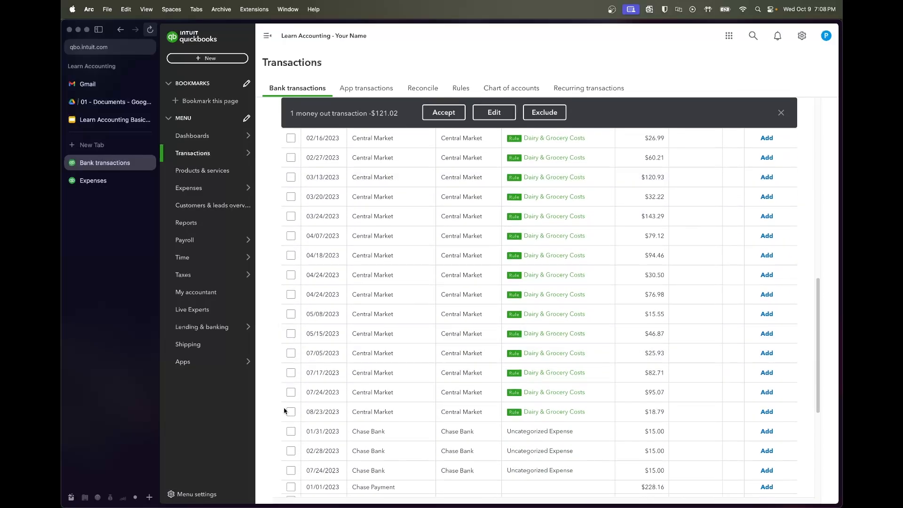
pyautogui.keyDown('shift'); pyautogui.click(291, 412); pyautogui.keyUp('shift')
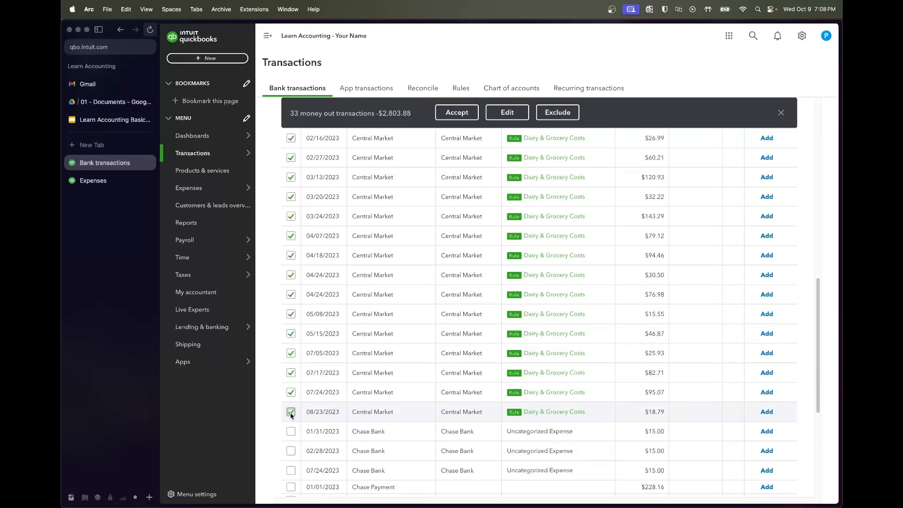
pyautogui.click(458, 112)
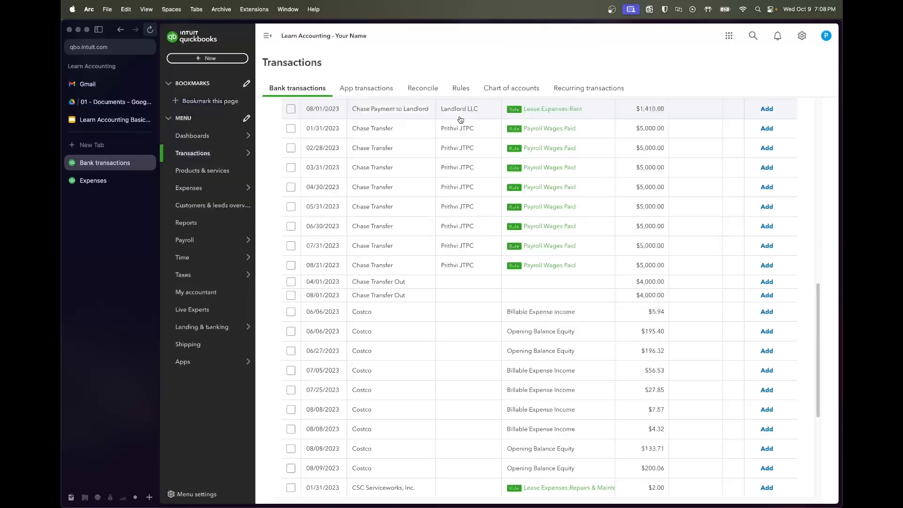
# - Select the three $15.00 Chase Bank transactions dated 01/31/2023 through 07/24/2023 and open them for batch editing
pyautogui.scroll(5, 450, 175)
pyautogui.scroll(5, 450, 174)
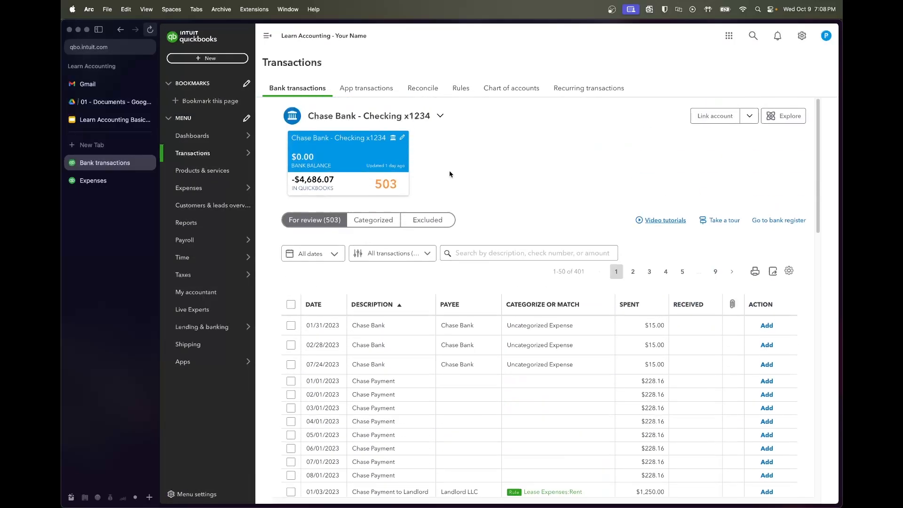
pyautogui.scroll(-3, 450, 175)
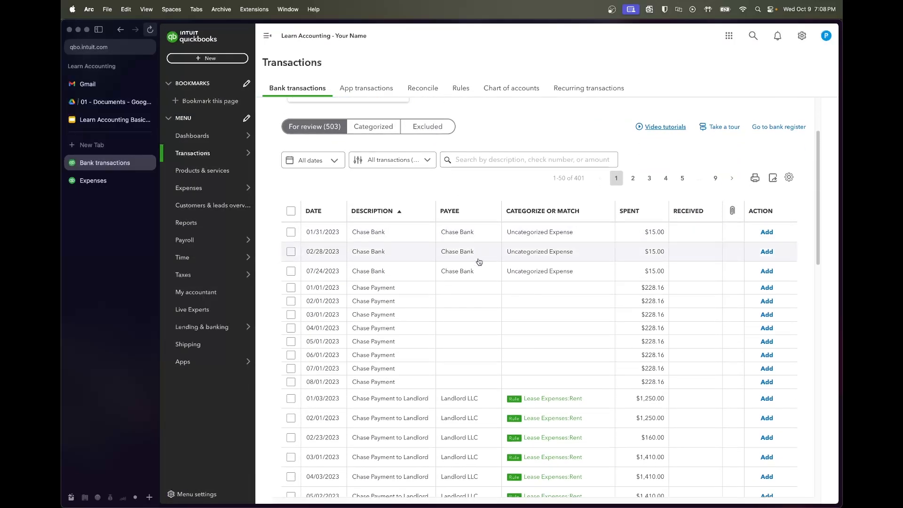
pyautogui.click(291, 232)
pyautogui.keyDown('shift'); pyautogui.click(292, 255); pyautogui.keyUp('shift')
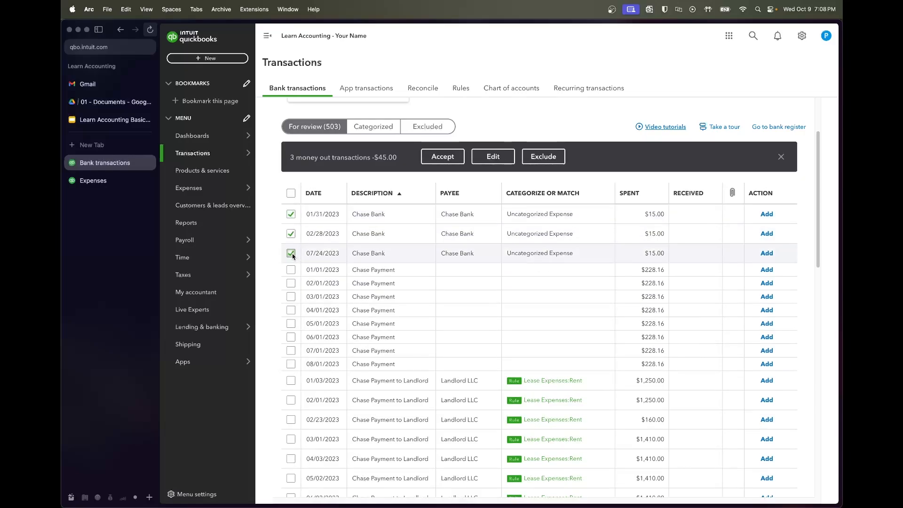
pyautogui.click(497, 161)
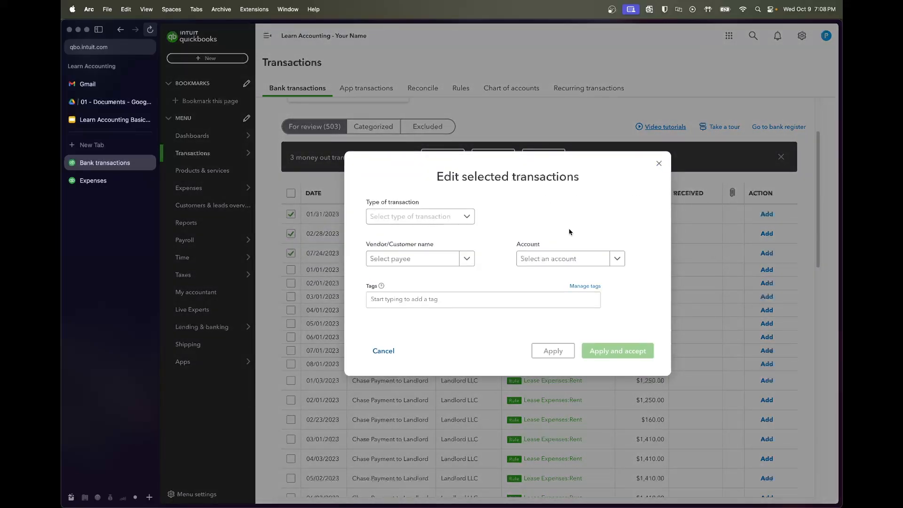
# - Set the selected transactions' type to Expense and their vendor to Chase Bank
pyautogui.click(398, 214)
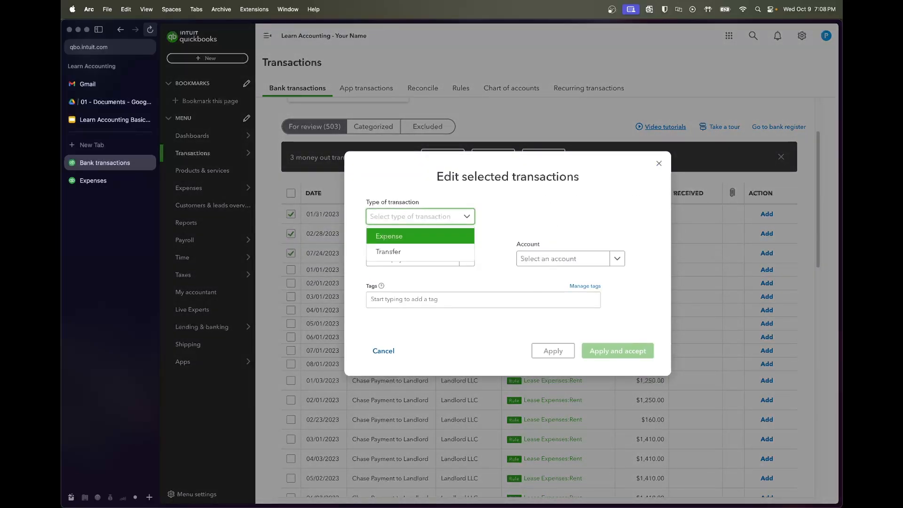
pyautogui.click(414, 235)
pyautogui.click(420, 258)
pyautogui.write('C')
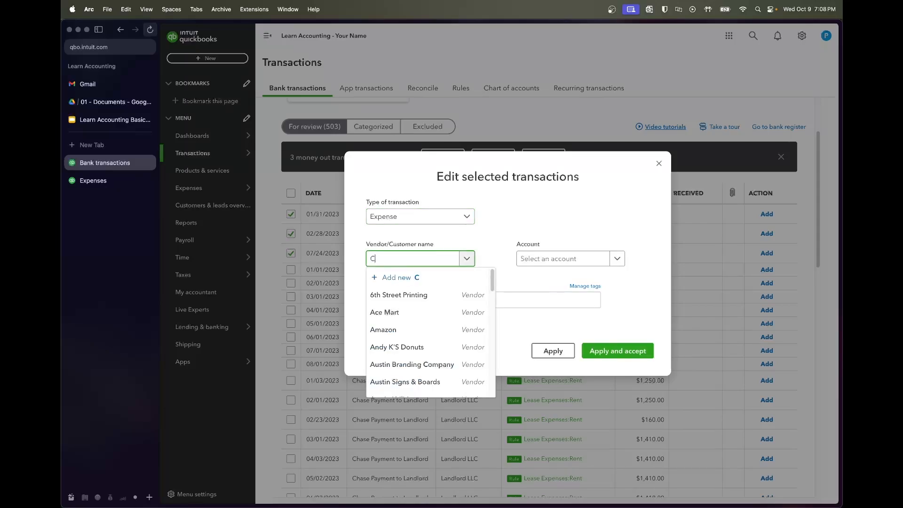
pyautogui.write('hase')
pyautogui.click(422, 299)
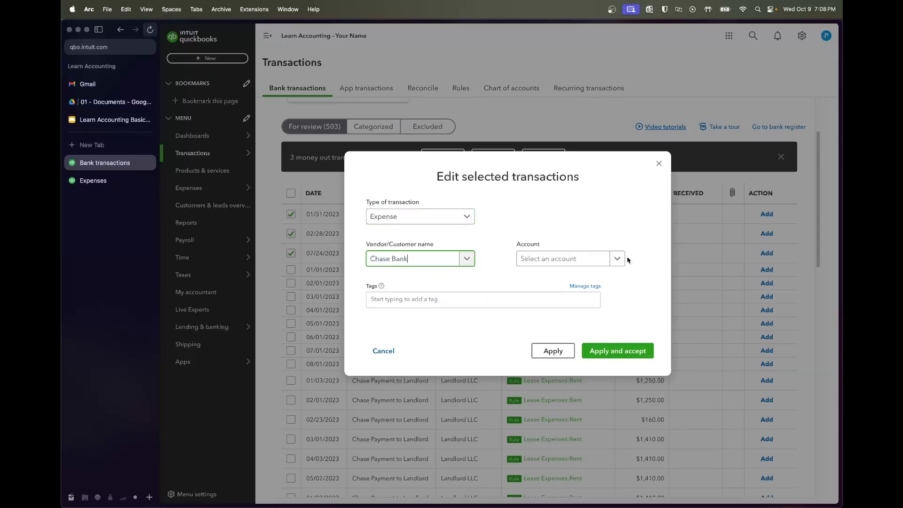
# - Assign the selected transactions to the Bank & Processor Fees account, applying and accepting the changes
pyautogui.click(592, 263)
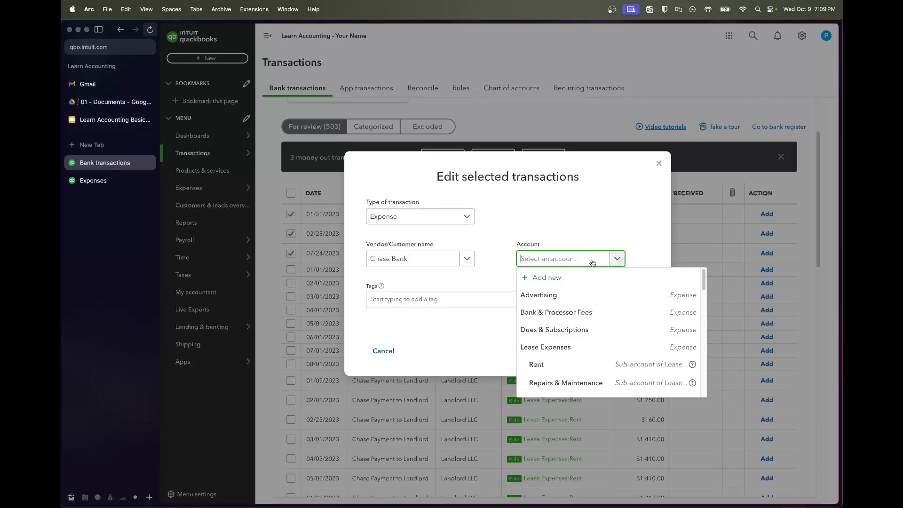
pyautogui.write('bank fee')
pyautogui.click(590, 294)
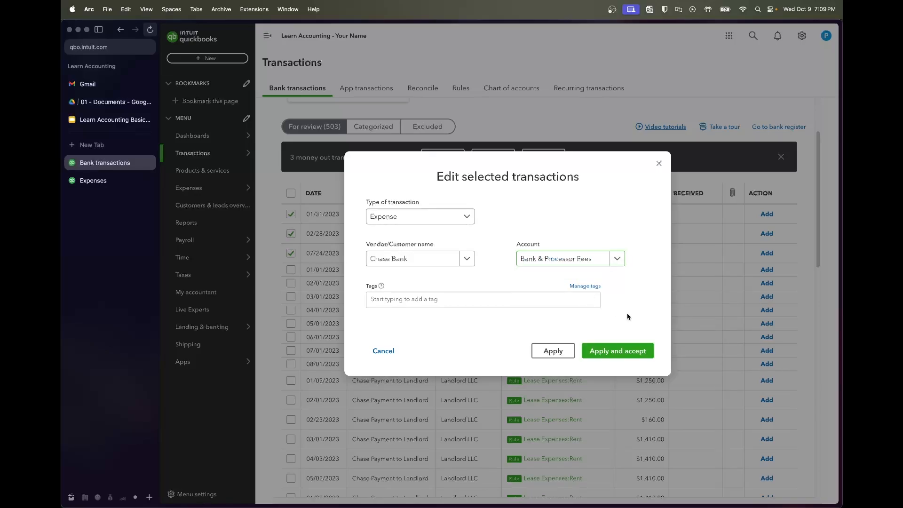
pyautogui.click(621, 353)
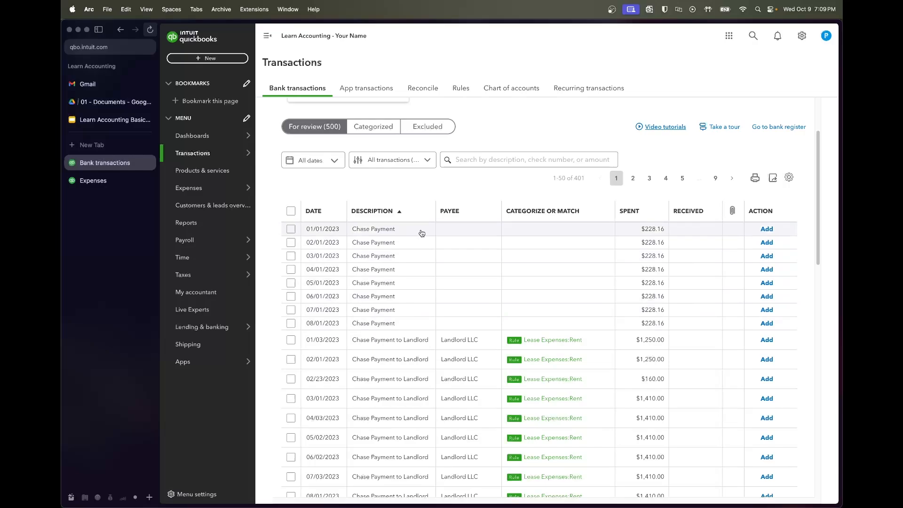
# - Examine the details of the $160.00 Chase Payment to Landlord transaction dated 02/23/2023 and collapse them
pyautogui.scroll(-3, 419, 266)
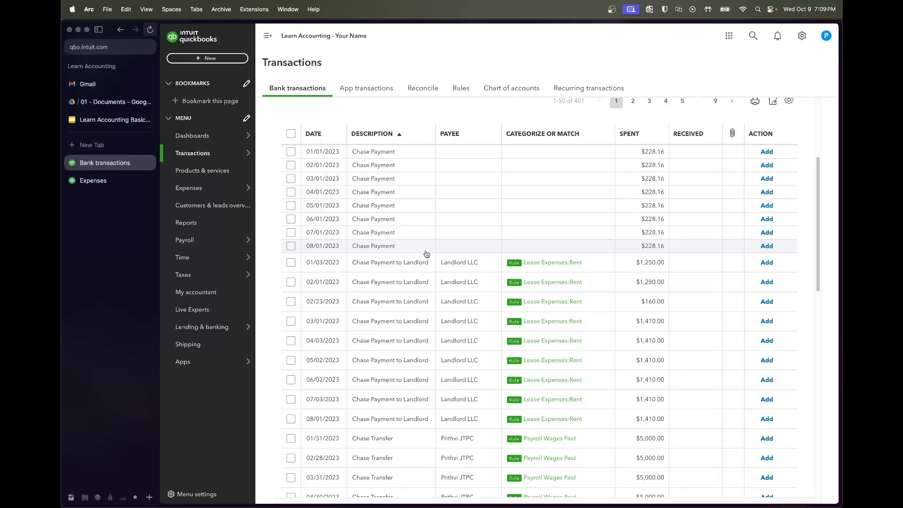
pyautogui.scroll(-2, 414, 262)
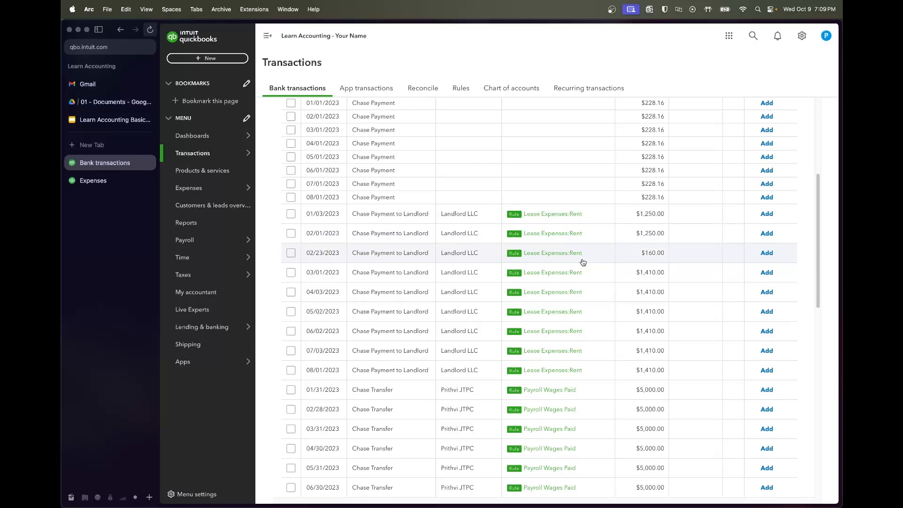
pyautogui.click(429, 261)
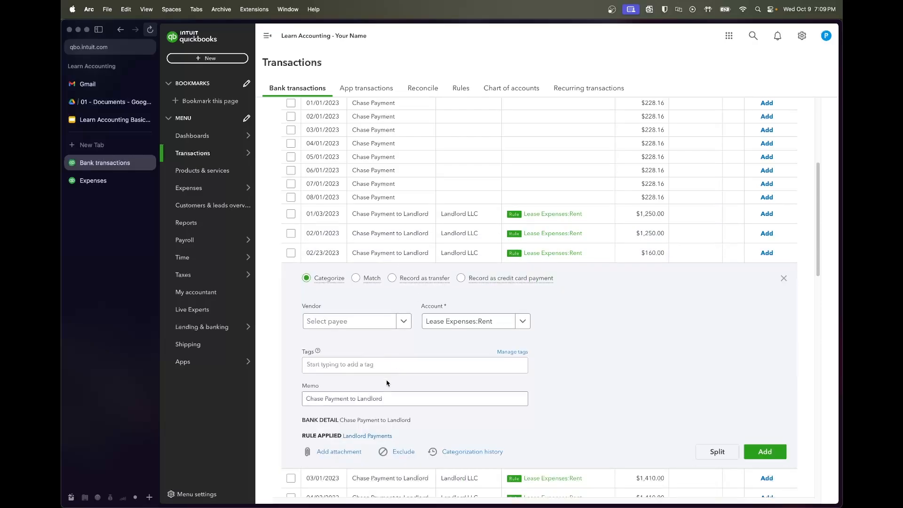
pyautogui.click(382, 399)
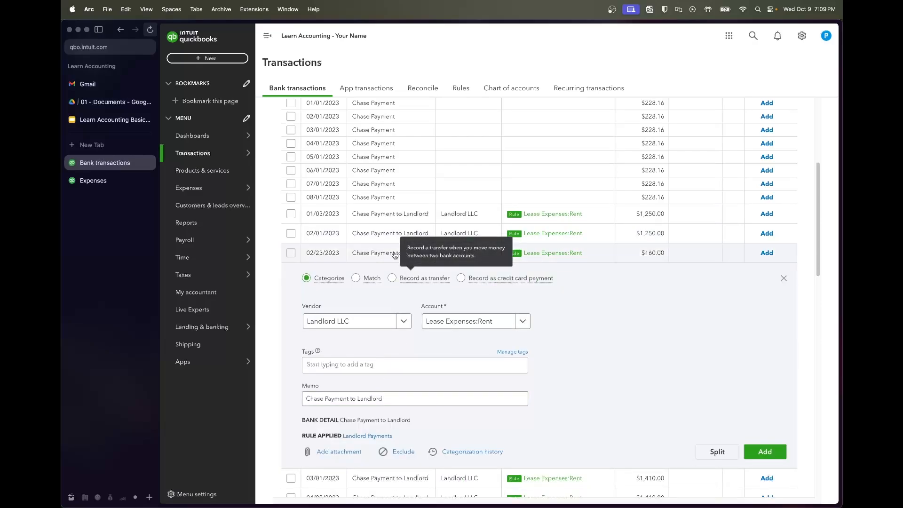
pyautogui.click(464, 256)
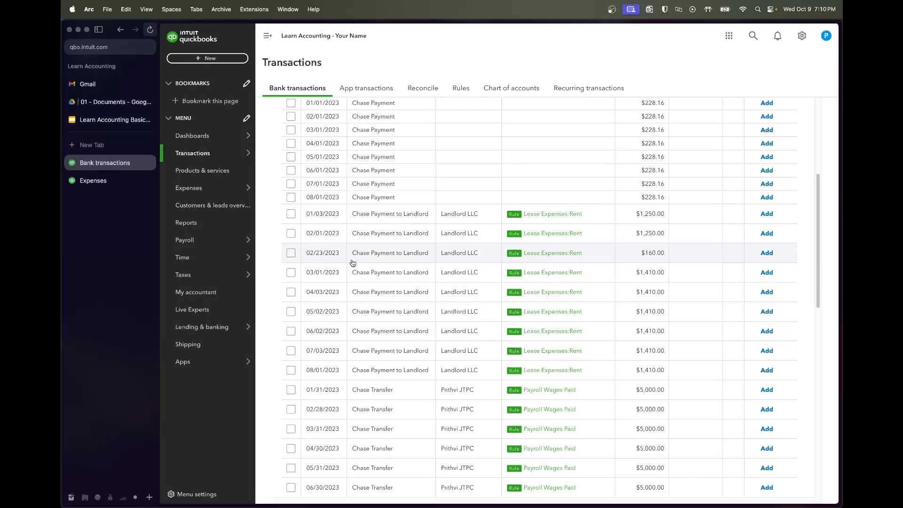
# - Select the Chase Payment to Landlord transactions from 01/03/2023 through 08/01/2023, leaving out the $160.00 one dated 02/23/2023, and accept them together
pyautogui.click(292, 214)
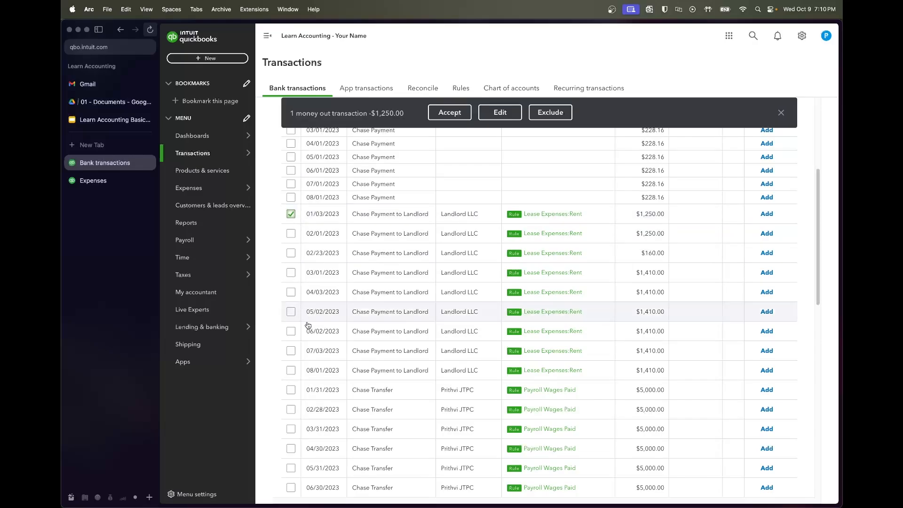
pyautogui.keyDown('shift'); pyautogui.click(291, 370); pyautogui.keyUp('shift')
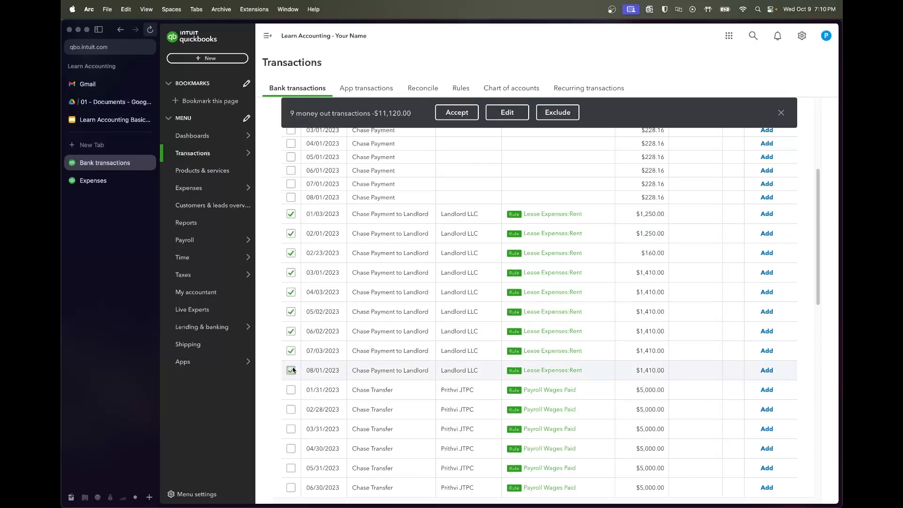
pyautogui.click(289, 254)
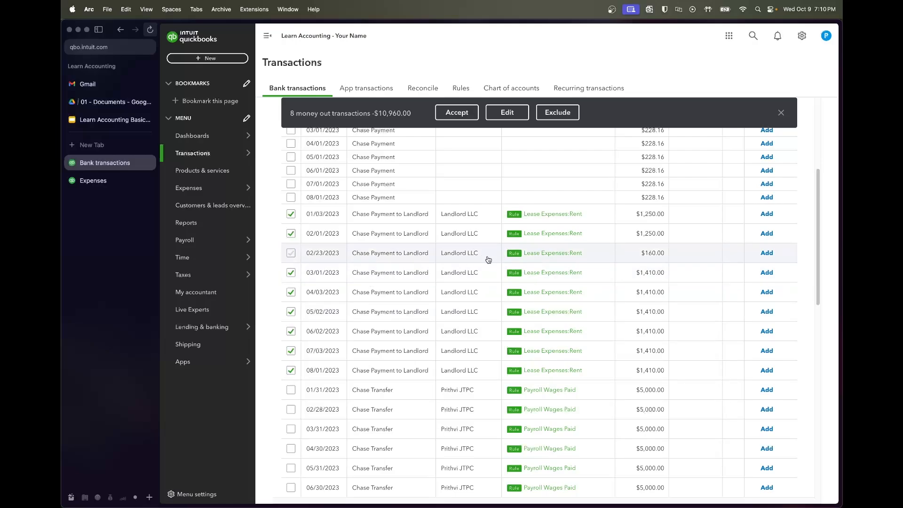
pyautogui.click(464, 115)
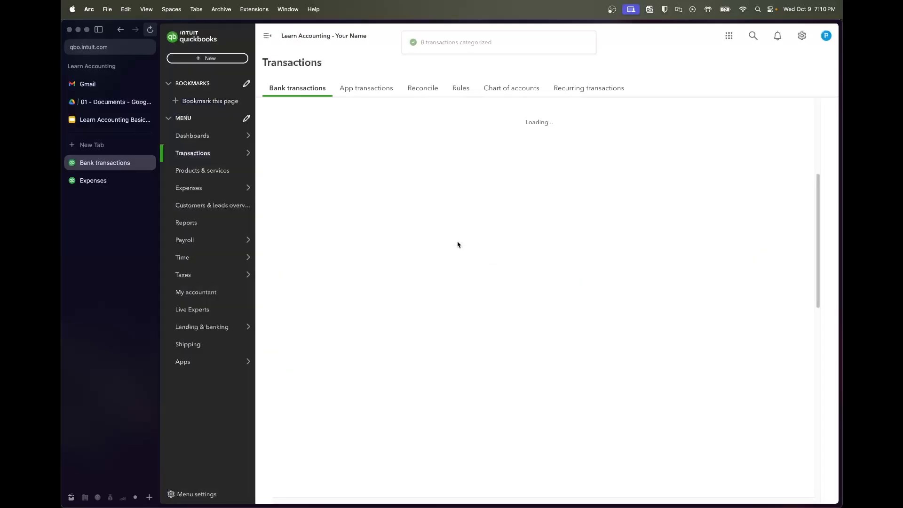
# - Select the Chase Transfer transactions categorized as Payroll Wages Paid from 01/31/2023 through 08/31/2023 and accept them together
pyautogui.scroll(-1, 371, 262)
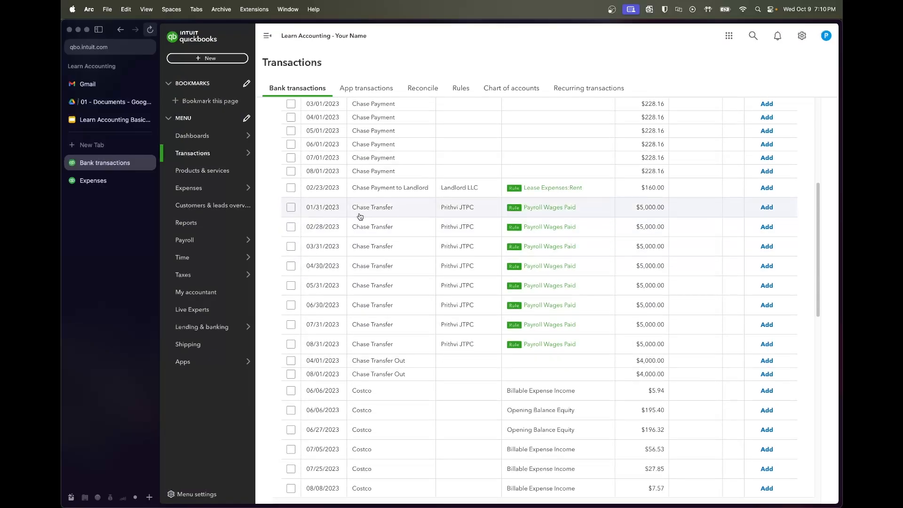
pyautogui.click(291, 207)
pyautogui.keyDown('shift'); pyautogui.click(291, 344); pyautogui.keyUp('shift')
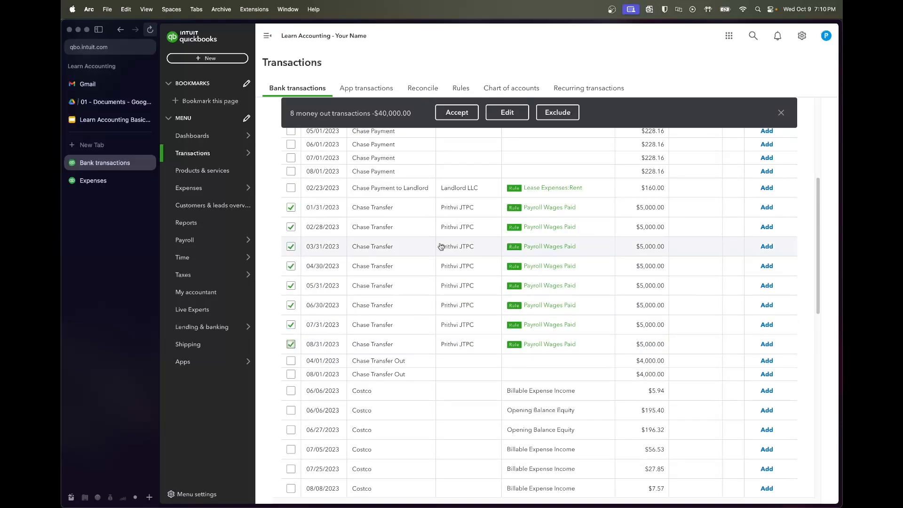
pyautogui.click(447, 114)
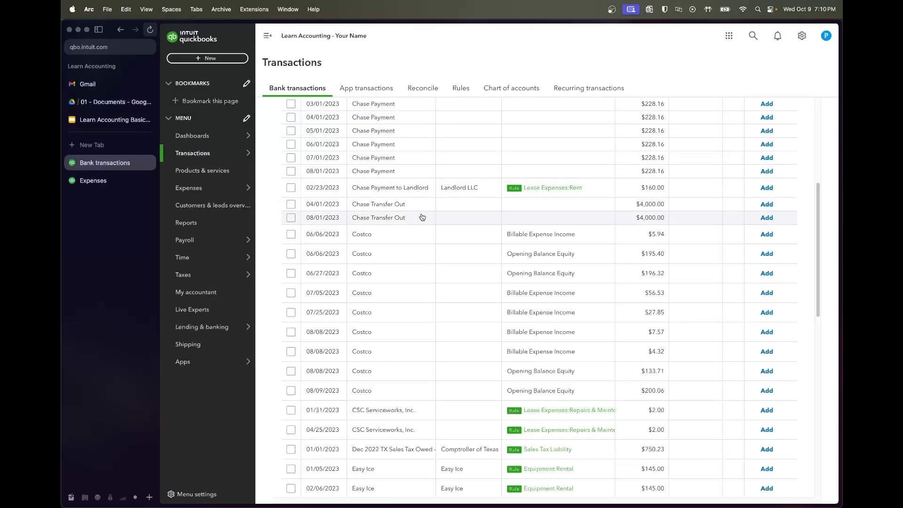
pyautogui.scroll(1, 428, 217)
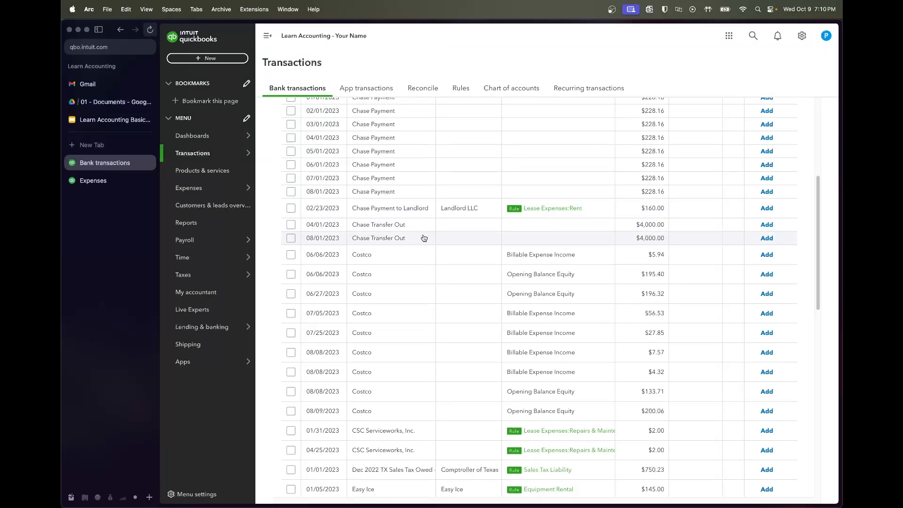
pyautogui.scroll(-1, 423, 249)
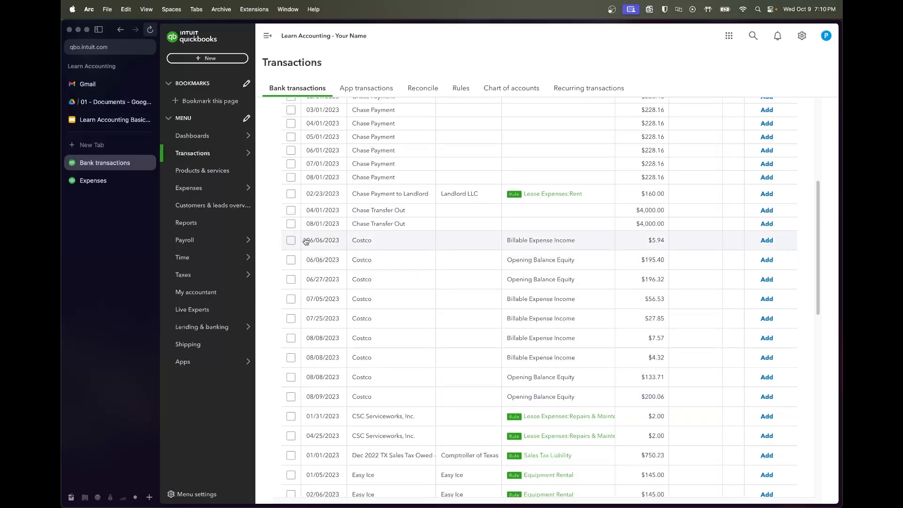
pyautogui.click(291, 241)
pyautogui.keyDown('shift'); pyautogui.click(291, 397); pyautogui.keyUp('shift')
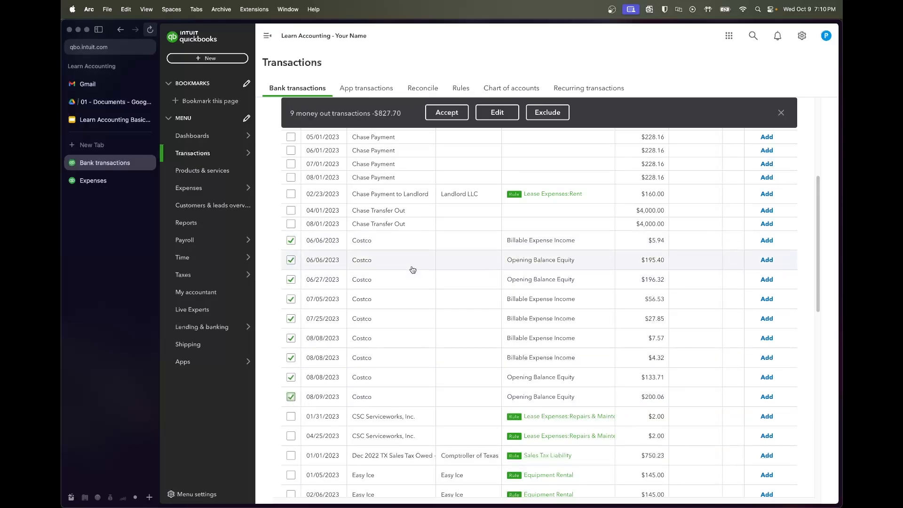
pyautogui.click(291, 241)
pyautogui.click(291, 260)
pyautogui.click(291, 279)
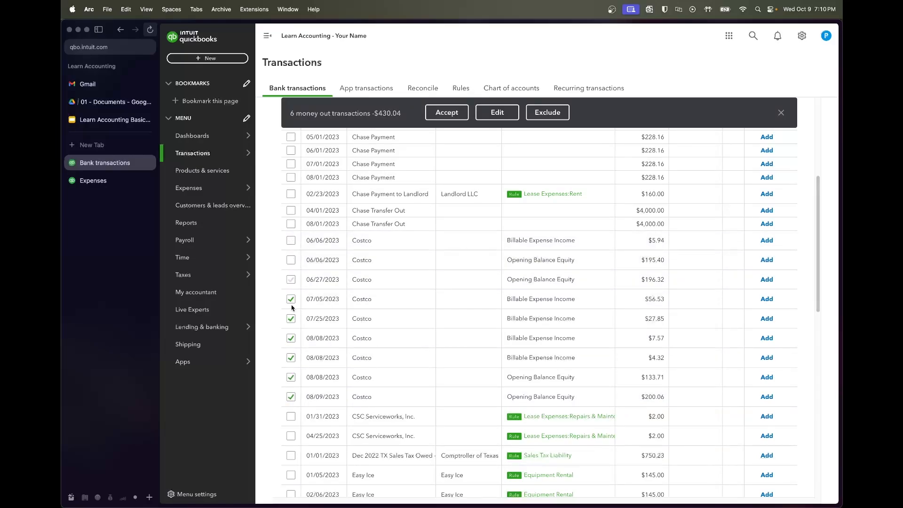
pyautogui.click(291, 299)
pyautogui.click(291, 318)
pyautogui.click(291, 338)
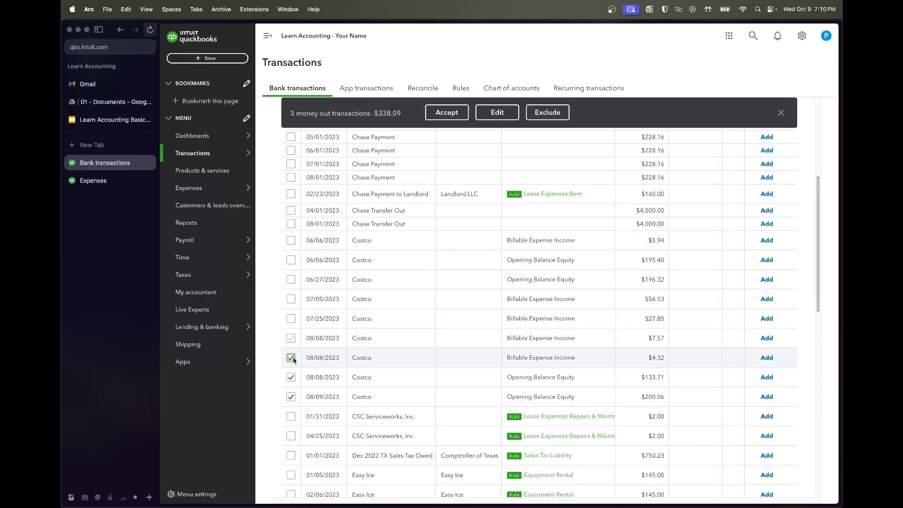
pyautogui.click(291, 358)
pyautogui.click(291, 378)
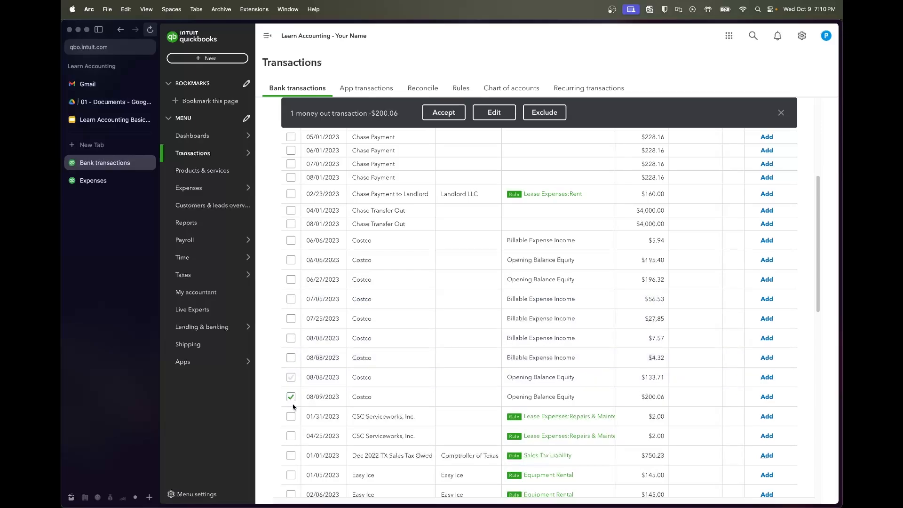
pyautogui.click(291, 397)
# - Open the $5.94 Costco transaction dated 06/06/2023 and create and save Costco as its new vendor
pyautogui.click(384, 244)
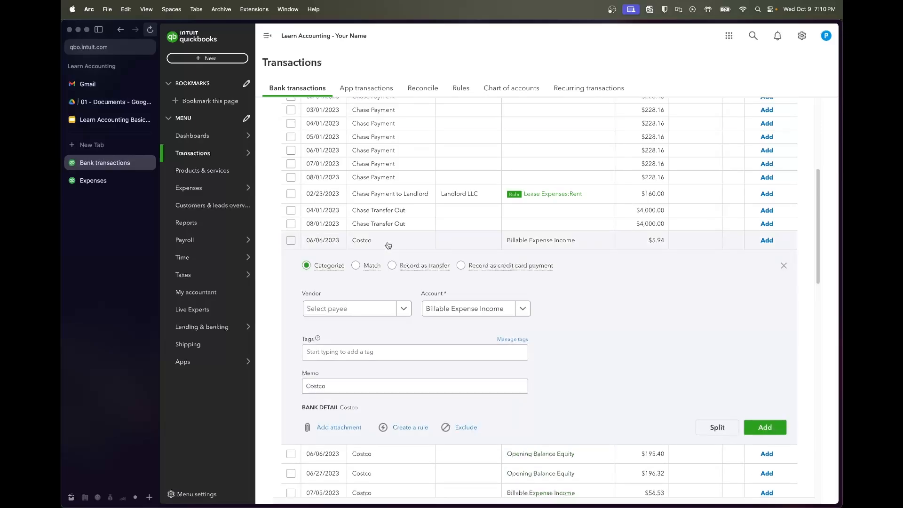
pyautogui.rightClick(410, 427)
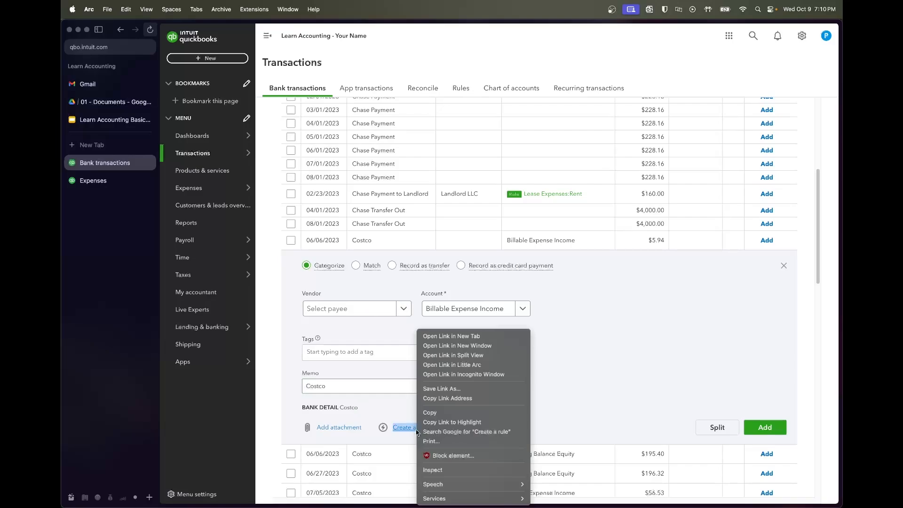
pyautogui.click(401, 414)
pyautogui.click(351, 308)
pyautogui.write('Codsto')
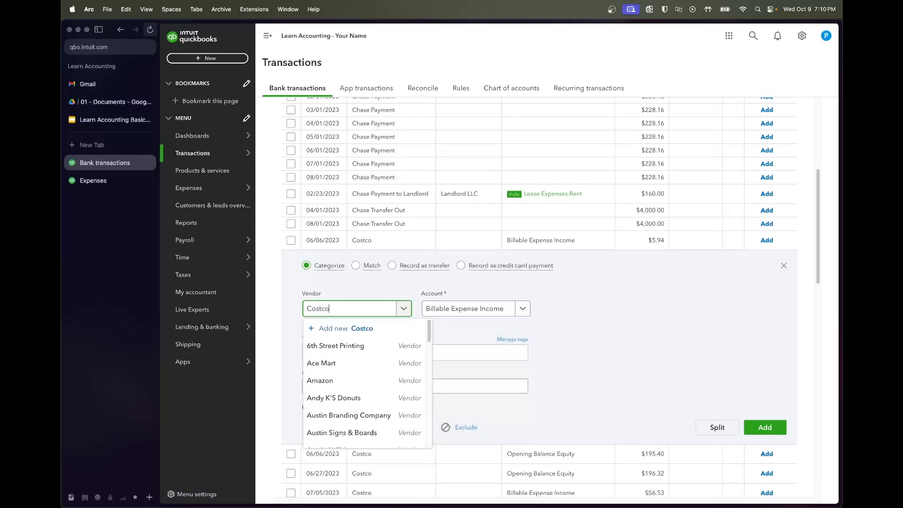
pyautogui.click(372, 329)
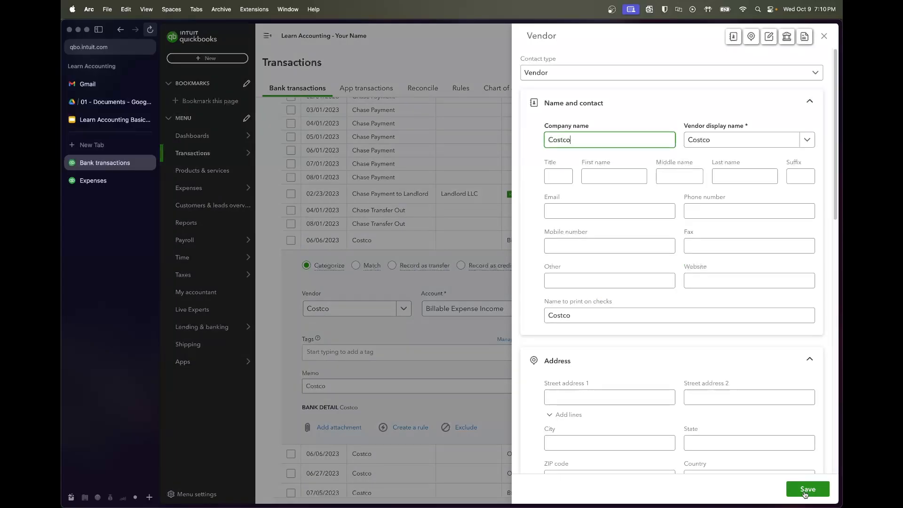
pyautogui.click(805, 490)
# - Set the 06/06/2023 Costco transaction's account to Dairy & Grocery Costs
pyautogui.click(483, 310)
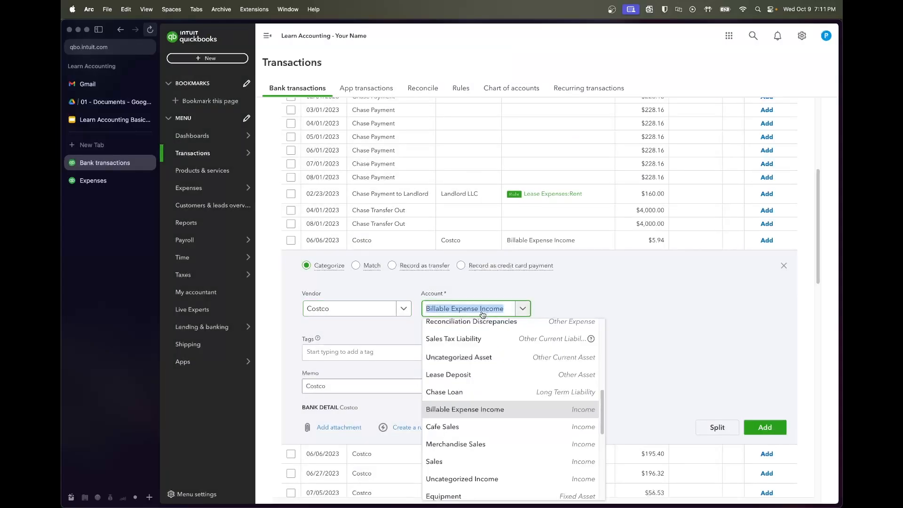
pyautogui.write('dairy')
pyautogui.click(489, 345)
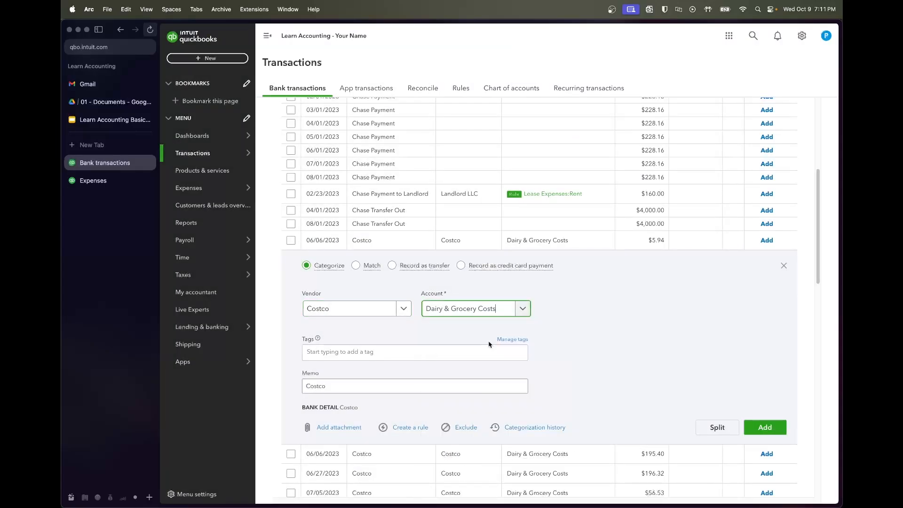
pyautogui.click(571, 333)
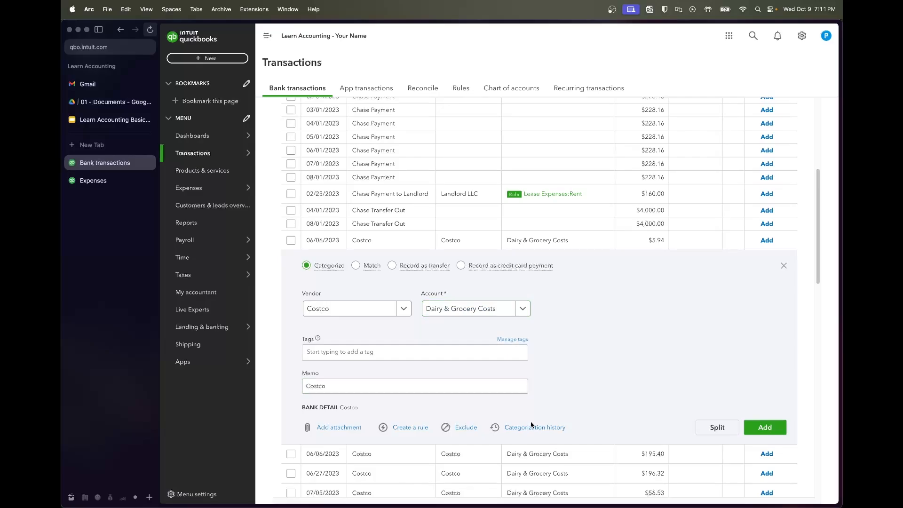
# - Create a rule named Costco that assigns money-out transactions containing Costco to Dairy & Grocery Costs, test it and save it
pyautogui.click(405, 428)
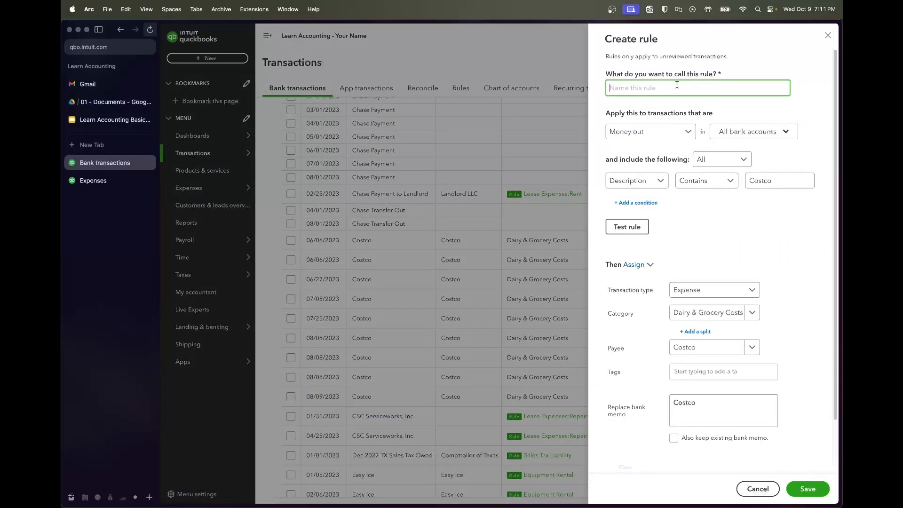
pyautogui.write('Costco')
pyautogui.click(627, 227)
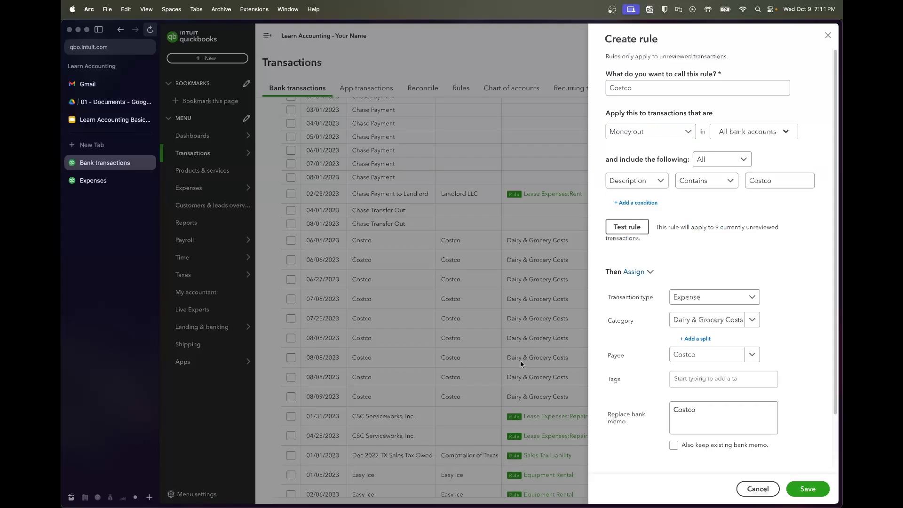
pyautogui.scroll(-1, 781, 263)
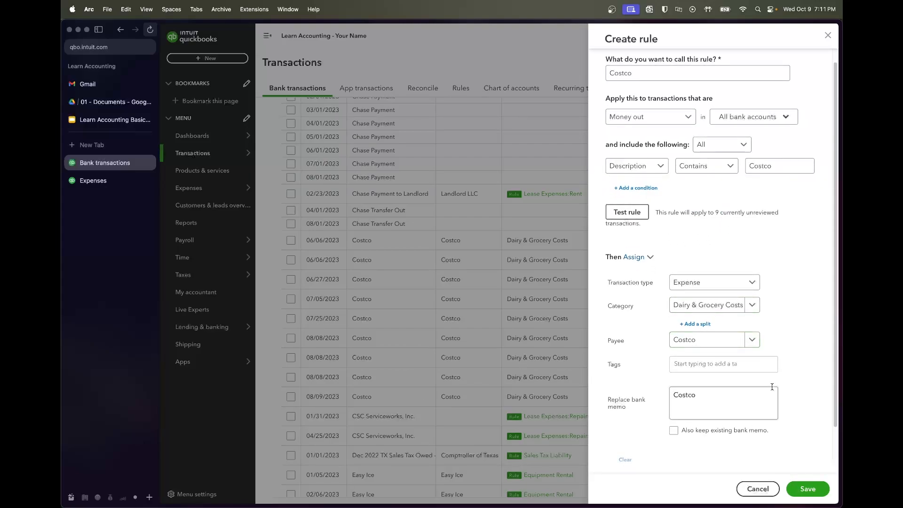
pyautogui.scroll(-2, 772, 387)
pyautogui.click(808, 489)
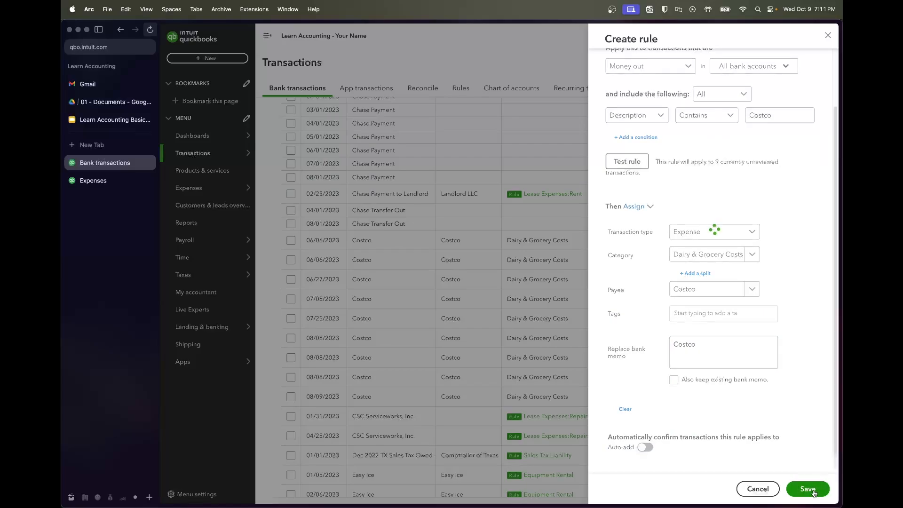
# - Select all transactions from the $5.94 Costco one dated 06/06/2023 through the Google one dated 03/02/2023 and accept them together
pyautogui.scroll(-5, 473, 402)
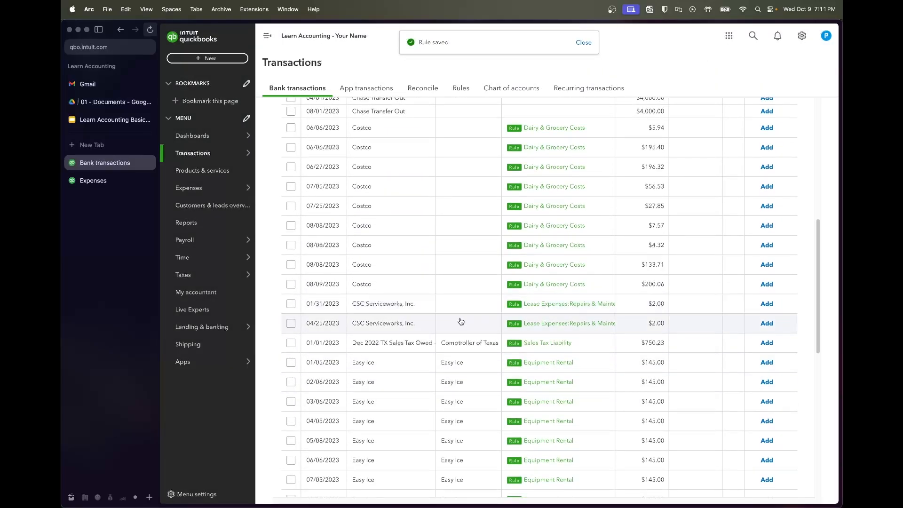
pyautogui.scroll(-2, 462, 327)
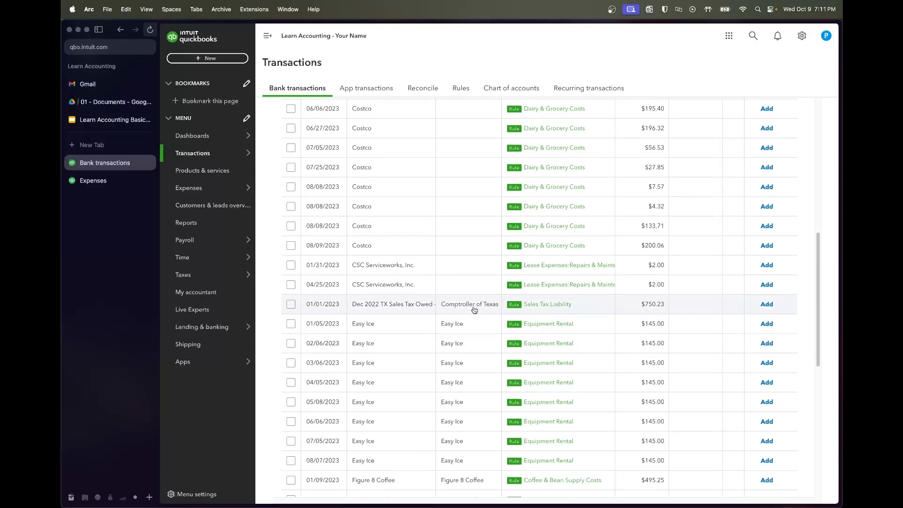
pyautogui.scroll(-3, 509, 302)
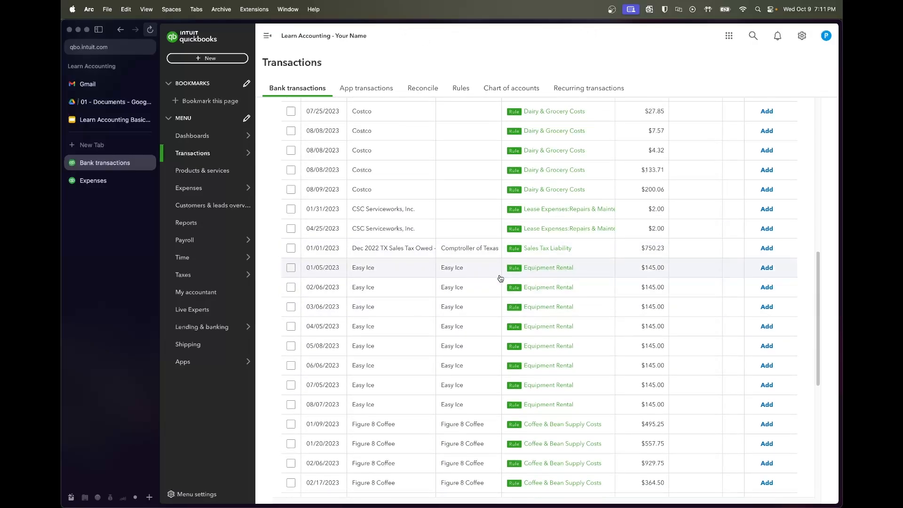
pyautogui.scroll(-6, 500, 278)
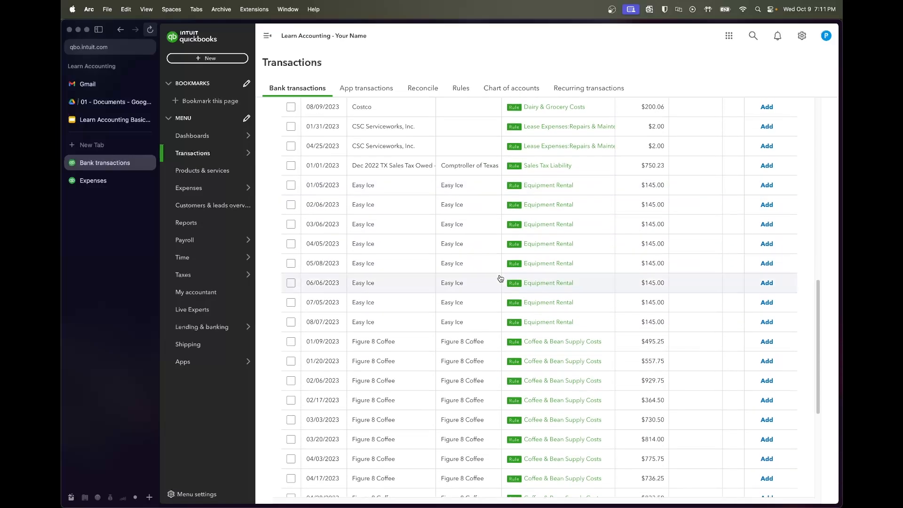
pyautogui.scroll(-10, 506, 294)
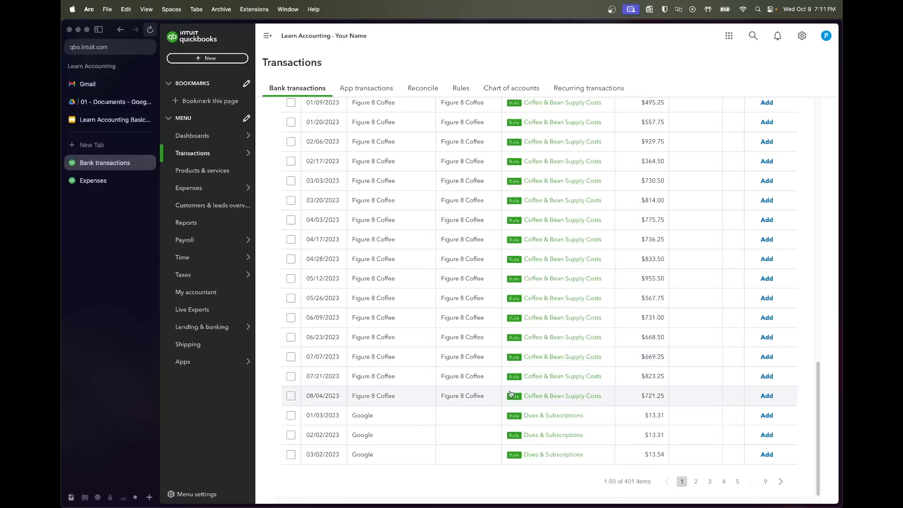
pyautogui.click(290, 455)
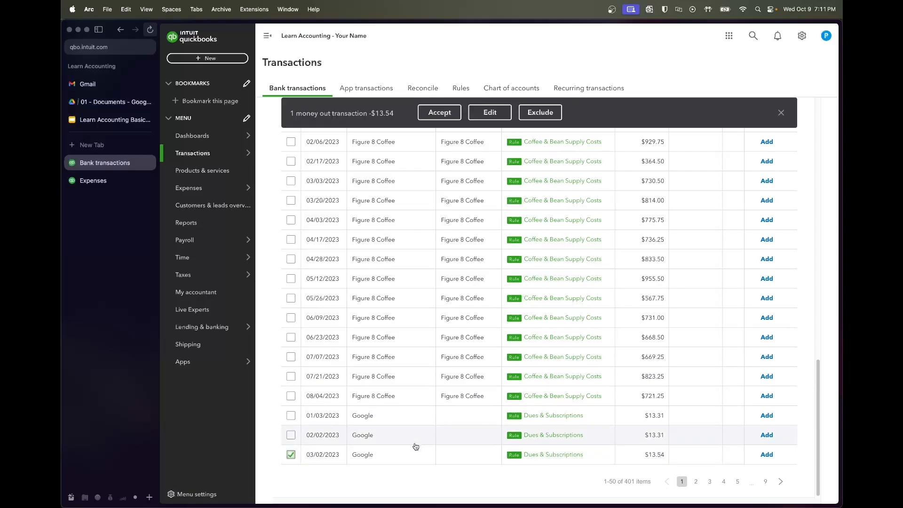
pyautogui.scroll(10, 417, 457)
pyautogui.scroll(5, 417, 456)
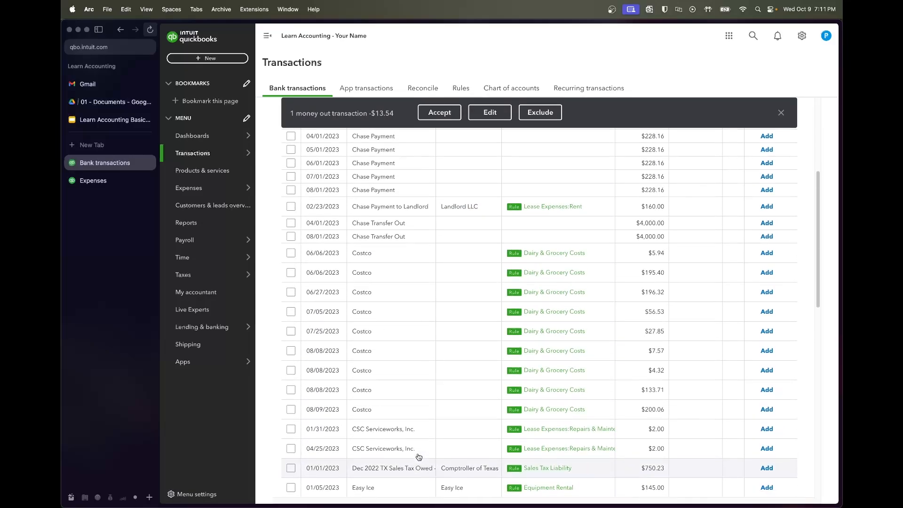
pyautogui.keyDown('shift'); pyautogui.click(291, 292); pyautogui.keyUp('shift')
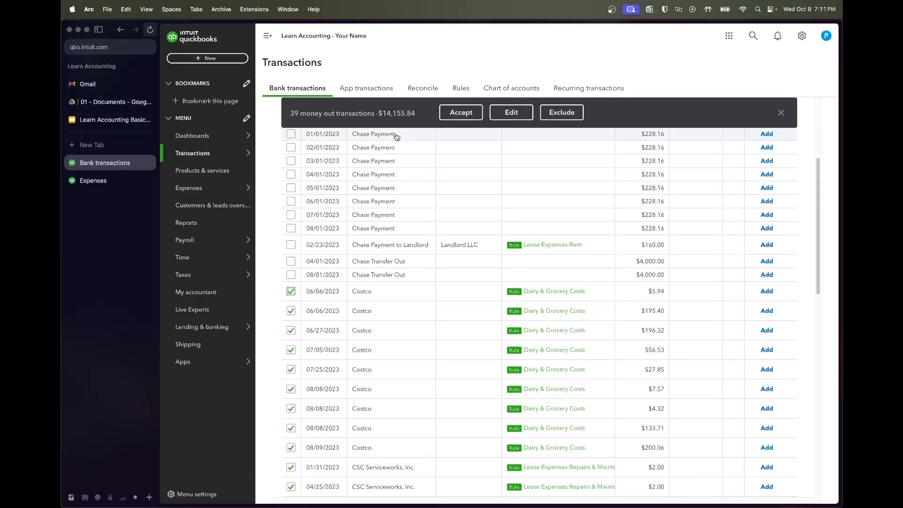
pyautogui.click(460, 112)
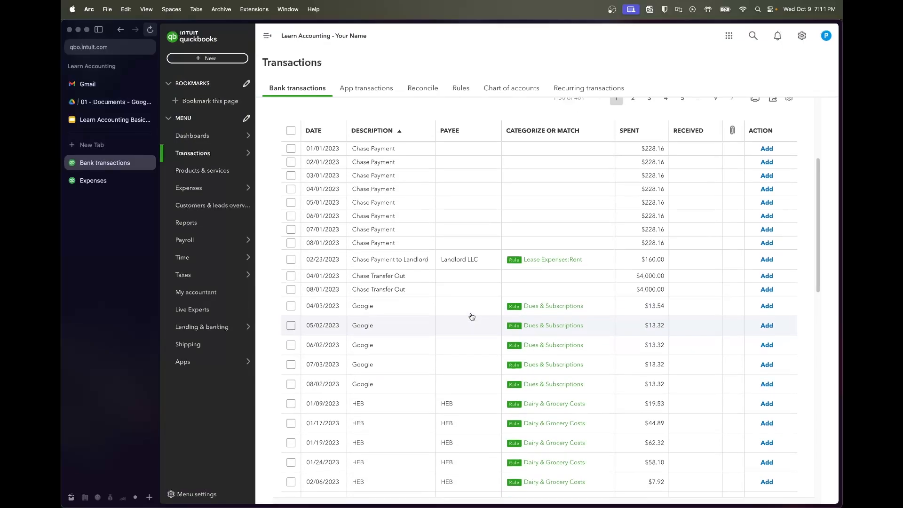
# - Select all transactions from the Google one dated 04/03/2023 through the HEB one dated 08/03/2023 and accept them together
pyautogui.scroll(-4, 383, 330)
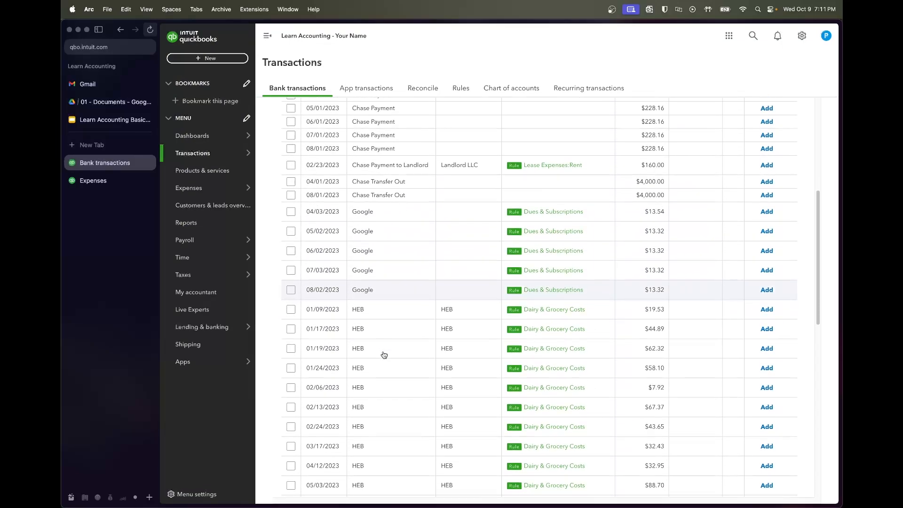
pyautogui.scroll(-20, 383, 355)
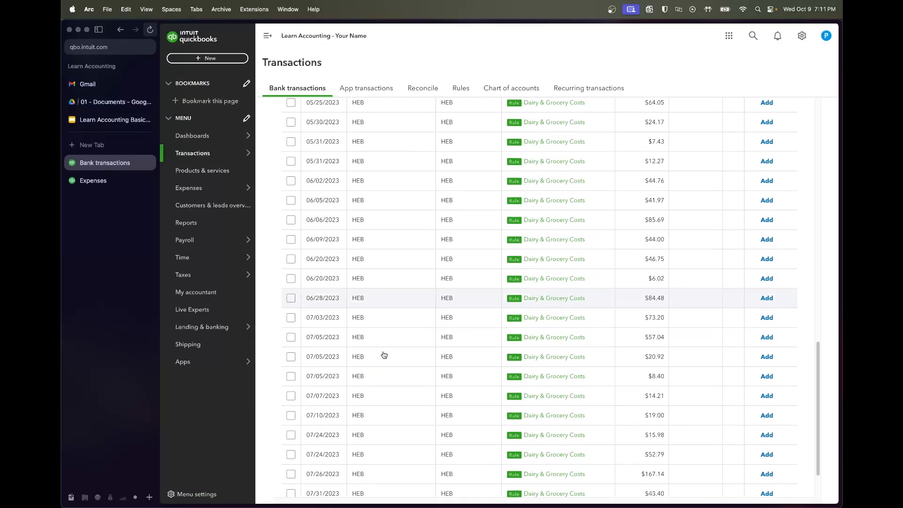
pyautogui.scroll(-3, 384, 355)
pyautogui.scroll(15, 384, 354)
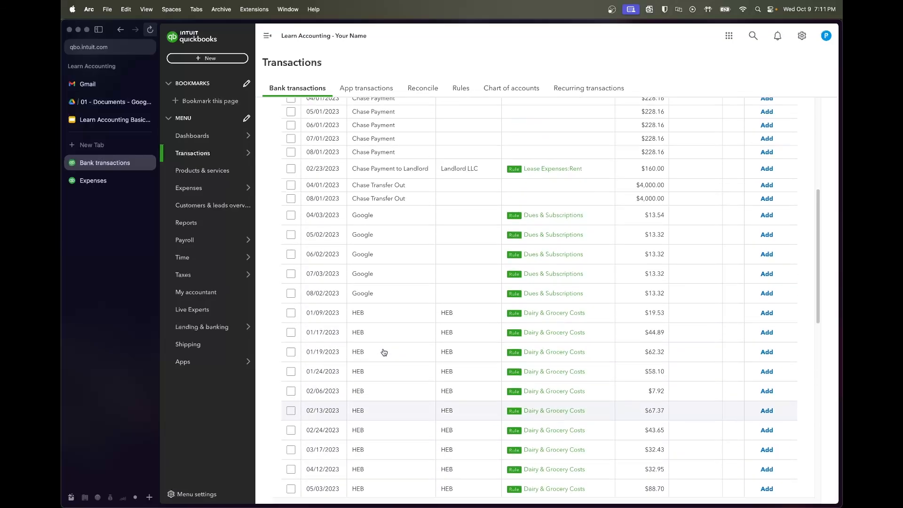
pyautogui.click(291, 215)
pyautogui.scroll(-3, 353, 313)
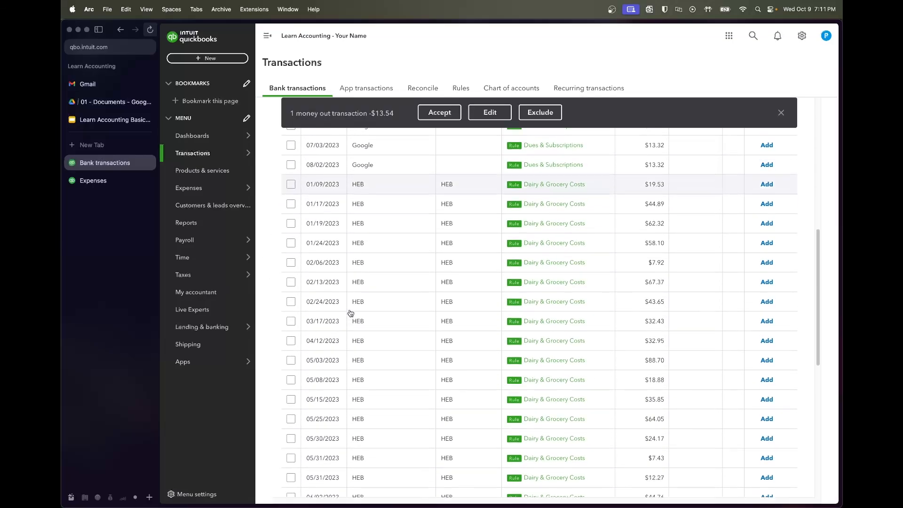
pyautogui.scroll(-8, 351, 313)
pyautogui.keyDown('shift'); pyautogui.click(290, 455); pyautogui.keyUp('shift')
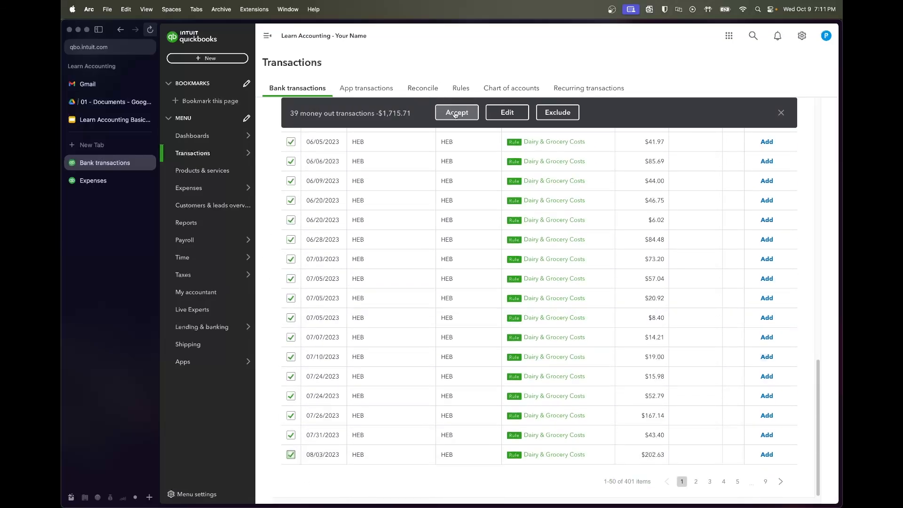
pyautogui.click(440, 112)
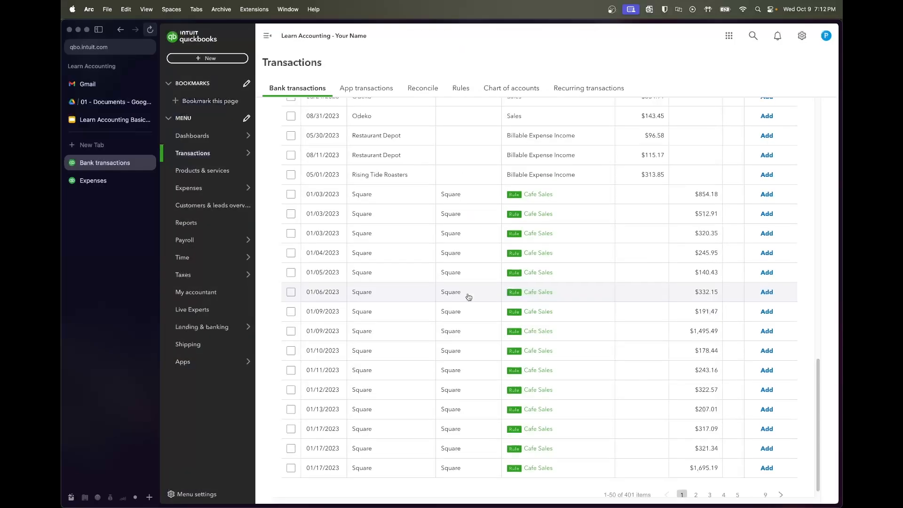
pyautogui.click(291, 194)
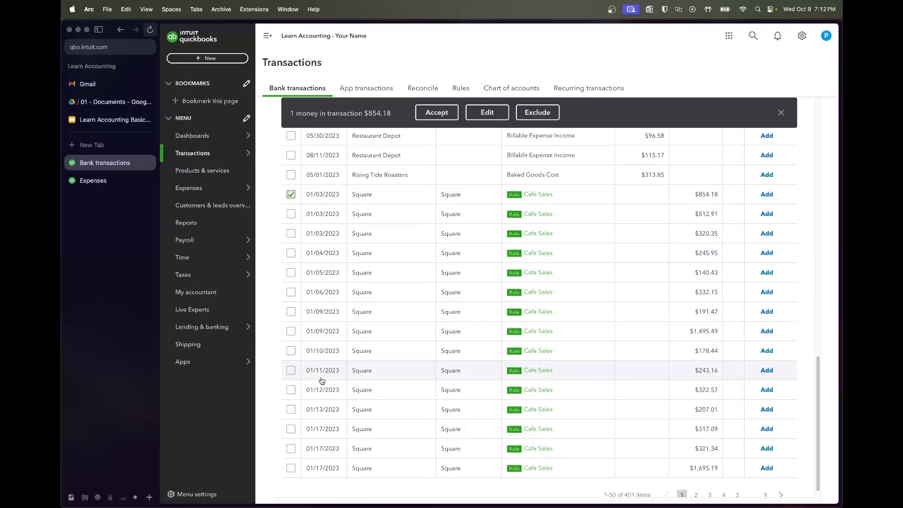
pyautogui.keyDown('shift'); pyautogui.click(292, 468); pyautogui.keyUp('shift')
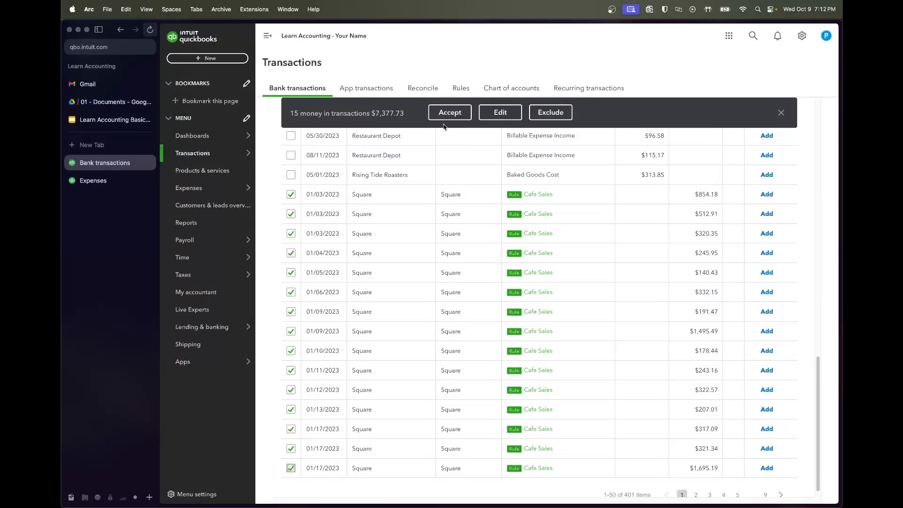
pyautogui.scroll(3, 449, 205)
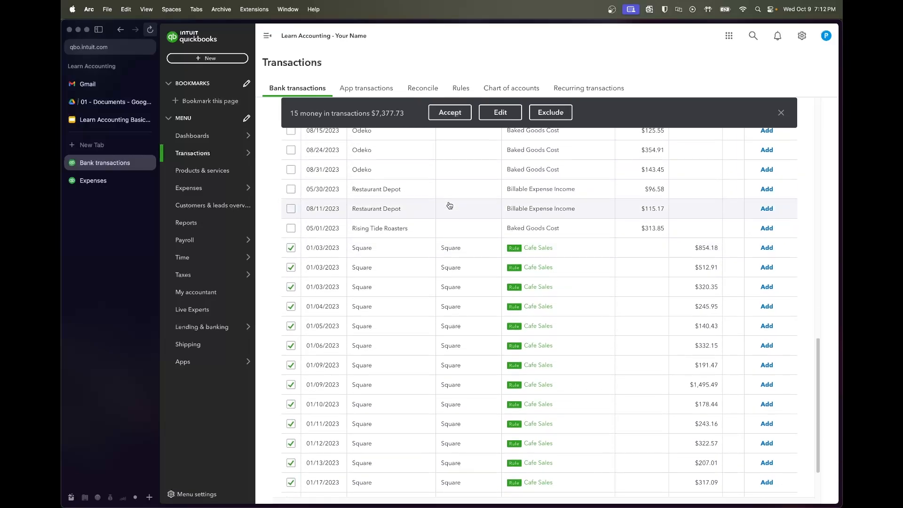
pyautogui.scroll(2, 449, 205)
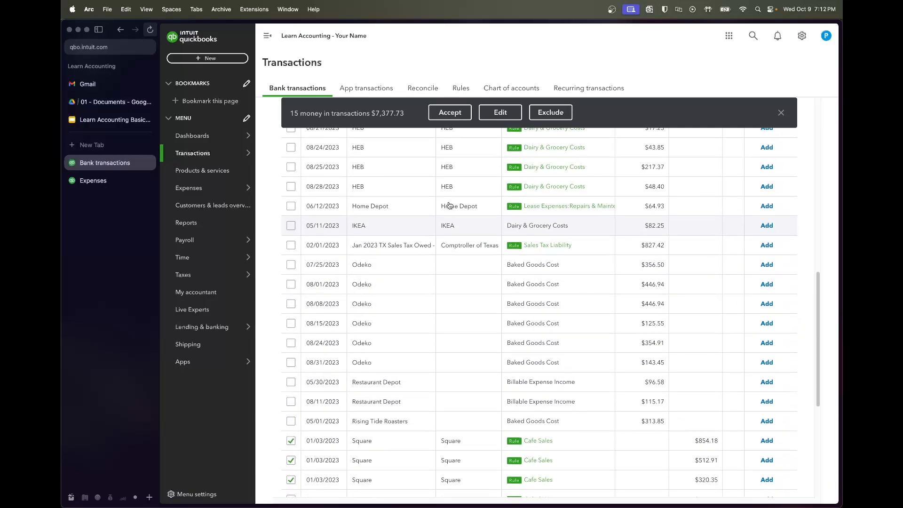
pyautogui.scroll(2, 450, 205)
pyautogui.scroll(-8, 439, 295)
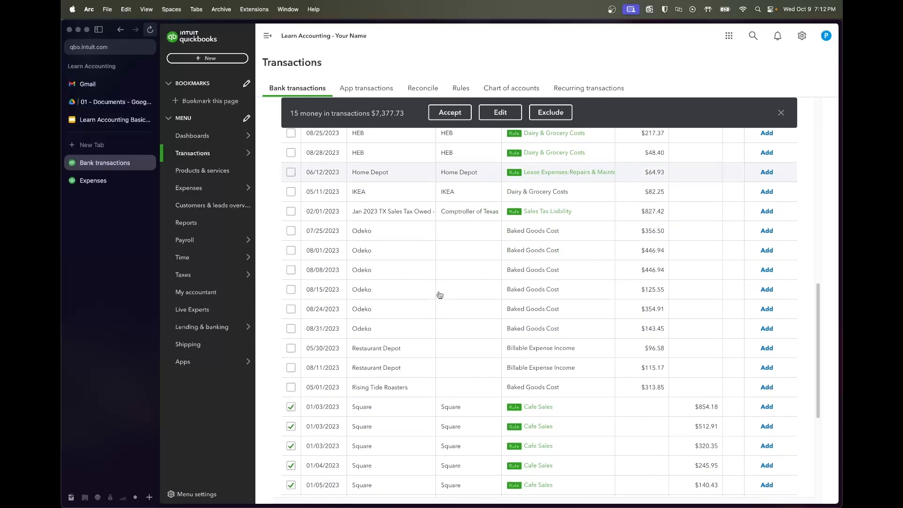
pyautogui.click(291, 181)
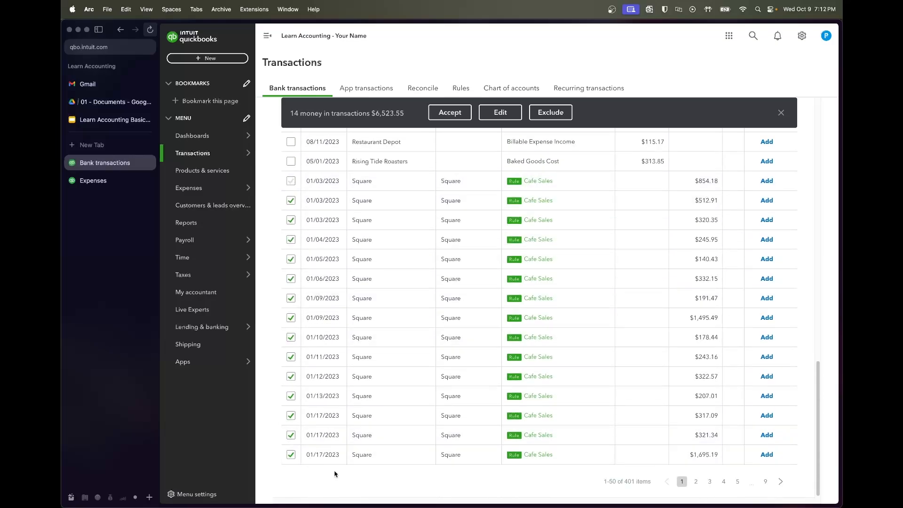
pyautogui.click(291, 455)
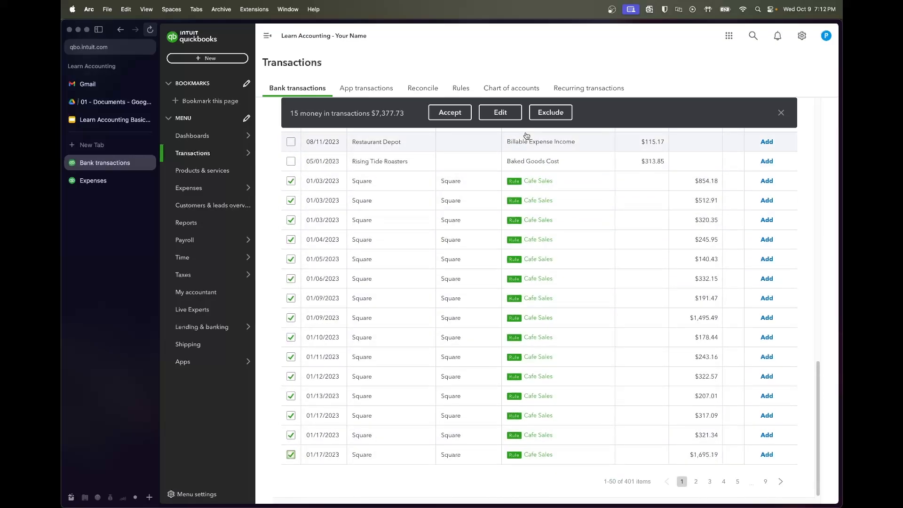
pyautogui.click(781, 113)
# - Select the april 2023 TX Sales Tax Owed transaction and all HEB transactions from 08/04/2023 through 08/28/2023 and accept them together
pyautogui.scroll(15, 456, 274)
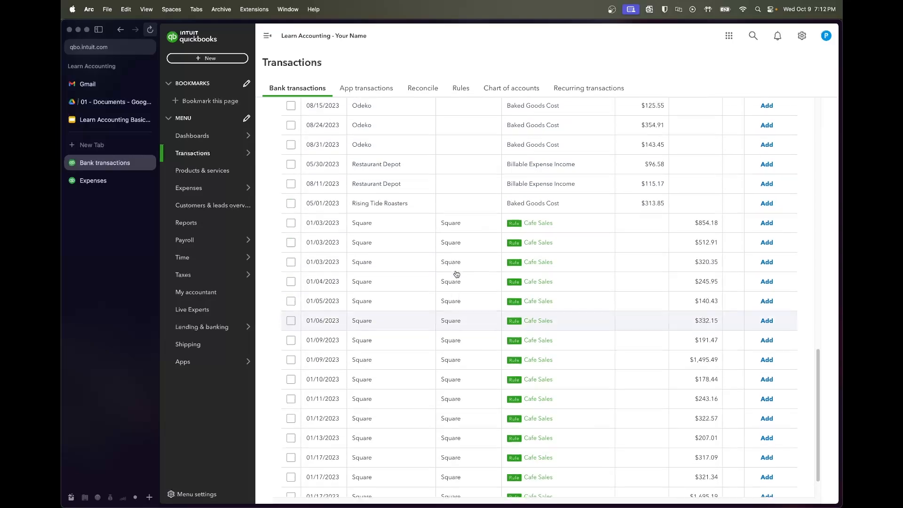
pyautogui.scroll(-1, 455, 273)
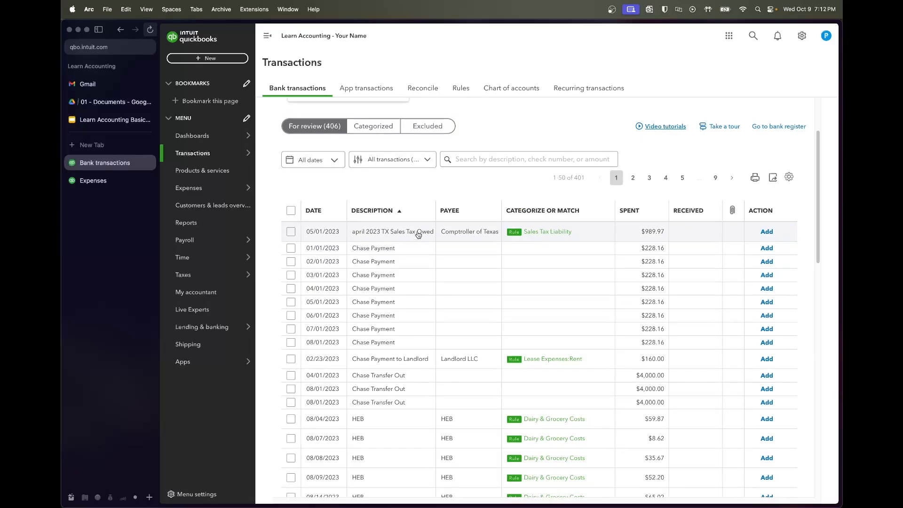
pyautogui.scroll(1, 415, 235)
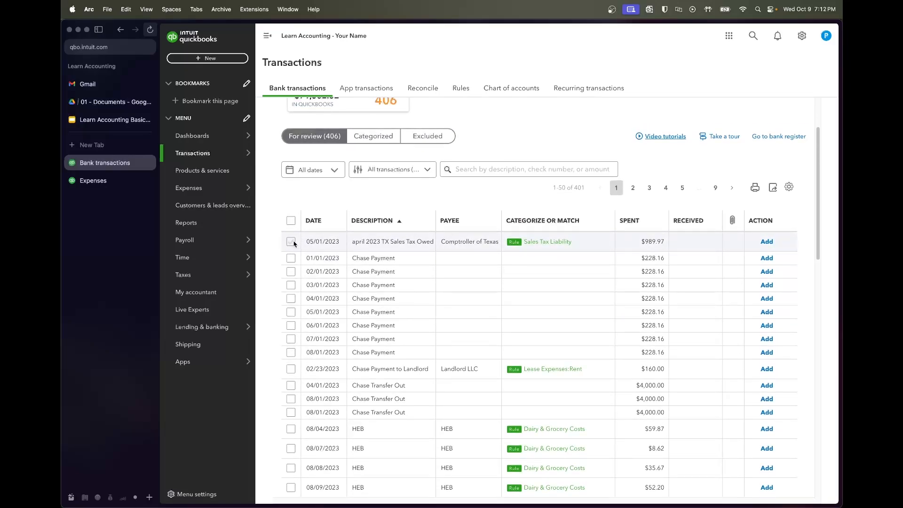
pyautogui.click(292, 242)
pyautogui.scroll(-3, 398, 271)
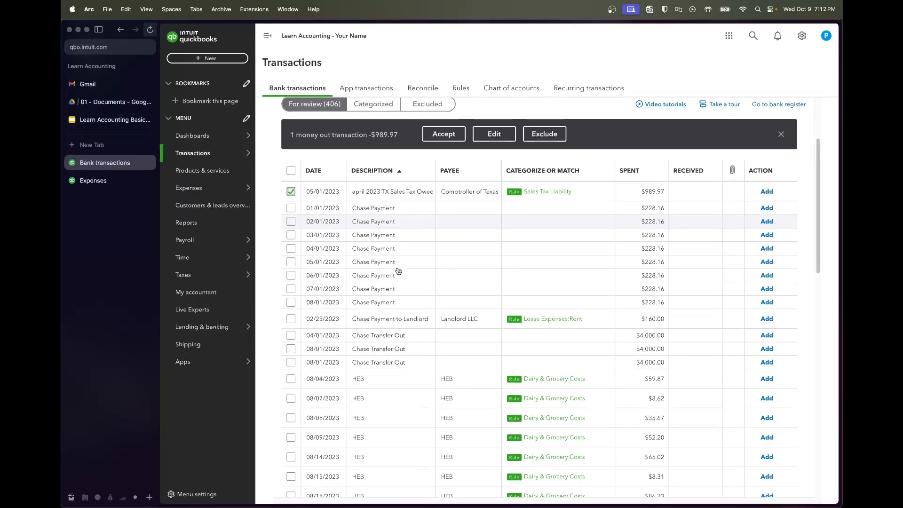
pyautogui.scroll(-3, 426, 272)
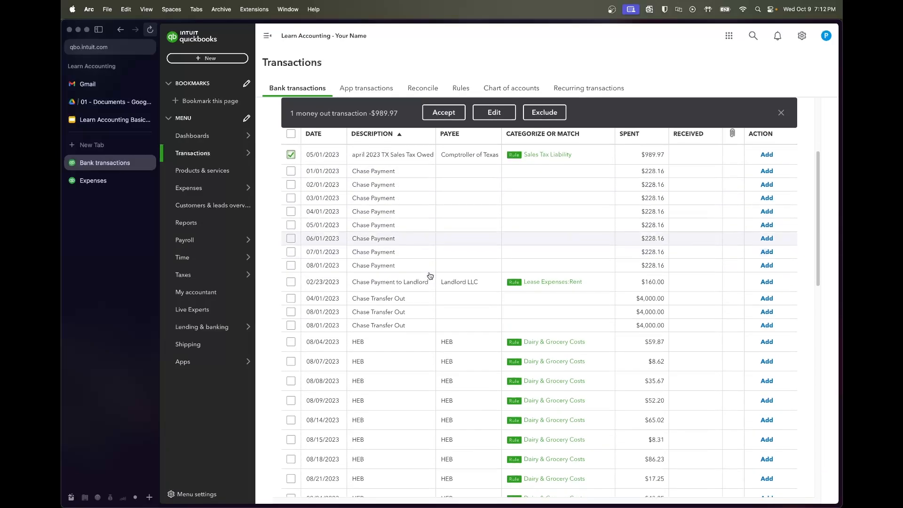
pyautogui.scroll(2, 430, 276)
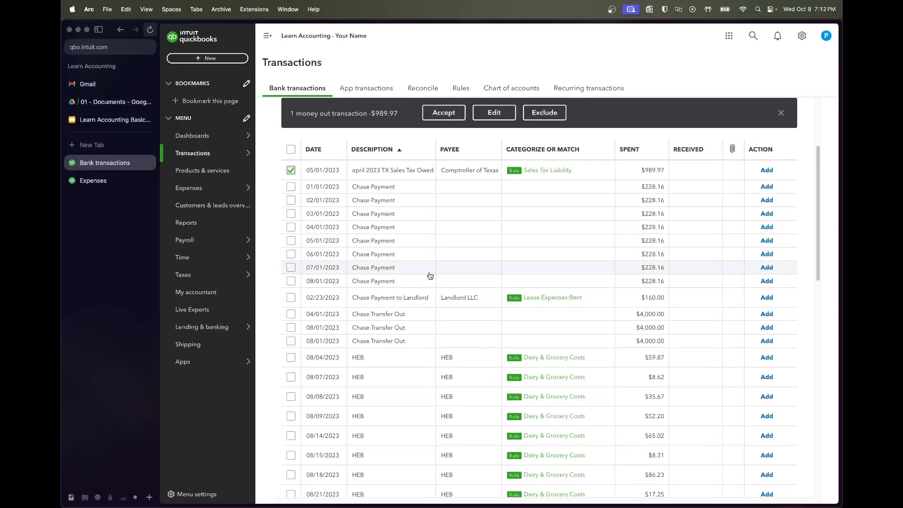
pyautogui.scroll(-2, 430, 276)
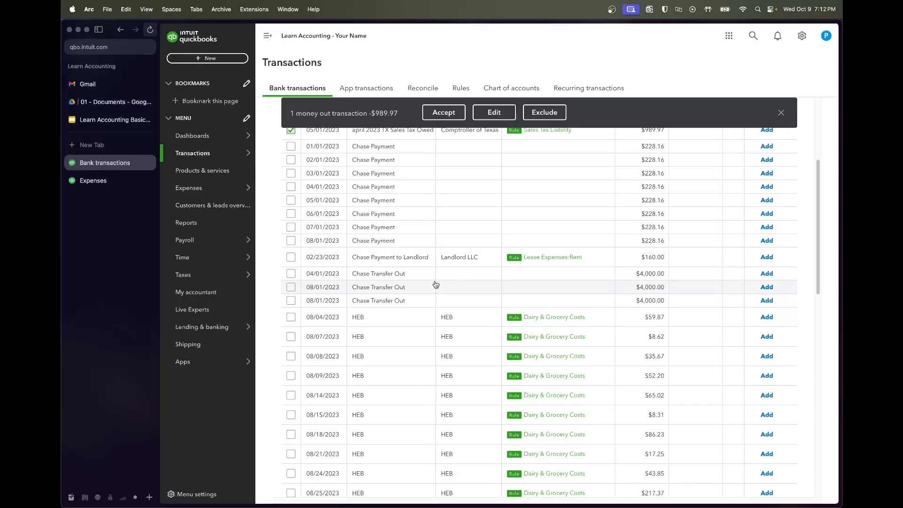
pyautogui.scroll(-2, 434, 283)
pyautogui.scroll(-4, 436, 290)
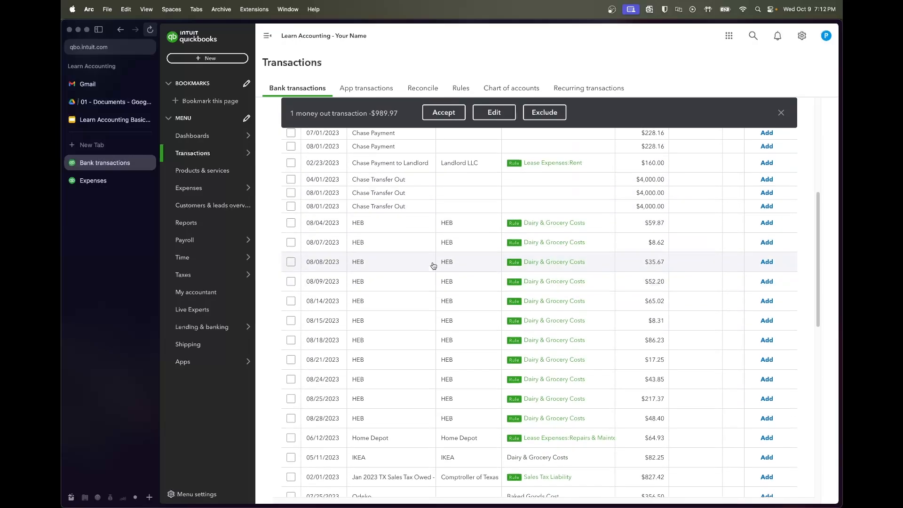
pyautogui.scroll(-2, 448, 324)
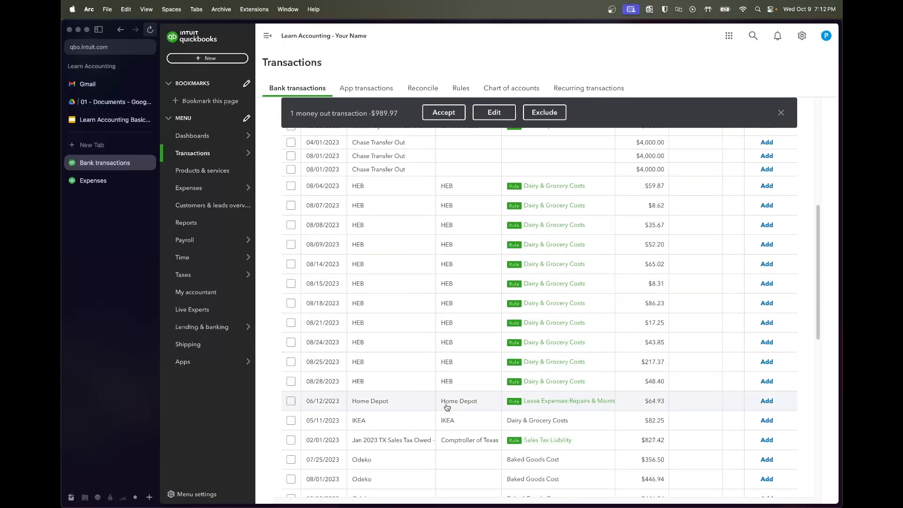
pyautogui.click(291, 197)
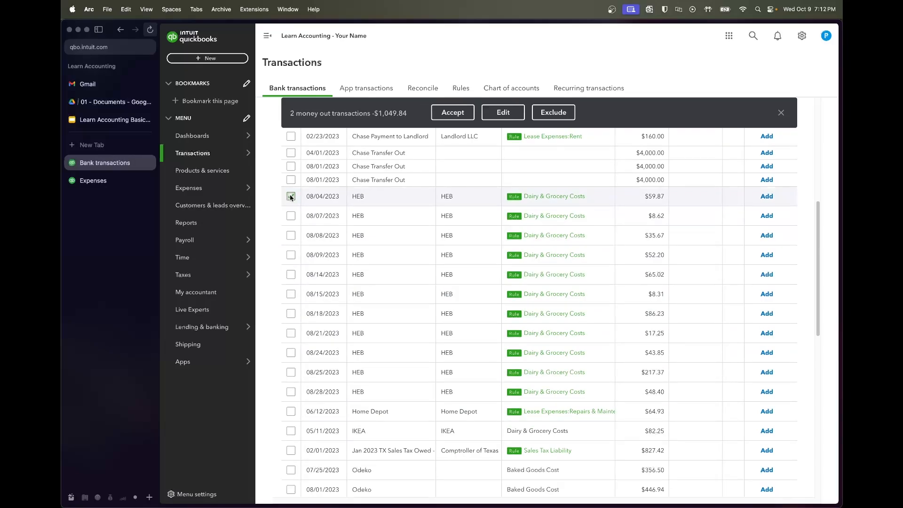
pyautogui.keyDown('shift'); pyautogui.click(291, 393); pyautogui.keyUp('shift')
pyautogui.scroll(10, 440, 423)
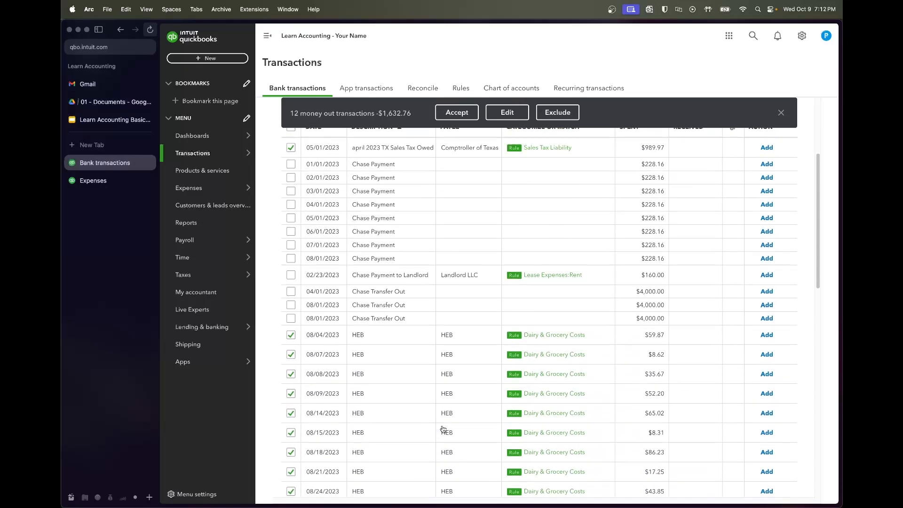
pyautogui.scroll(-7, 419, 399)
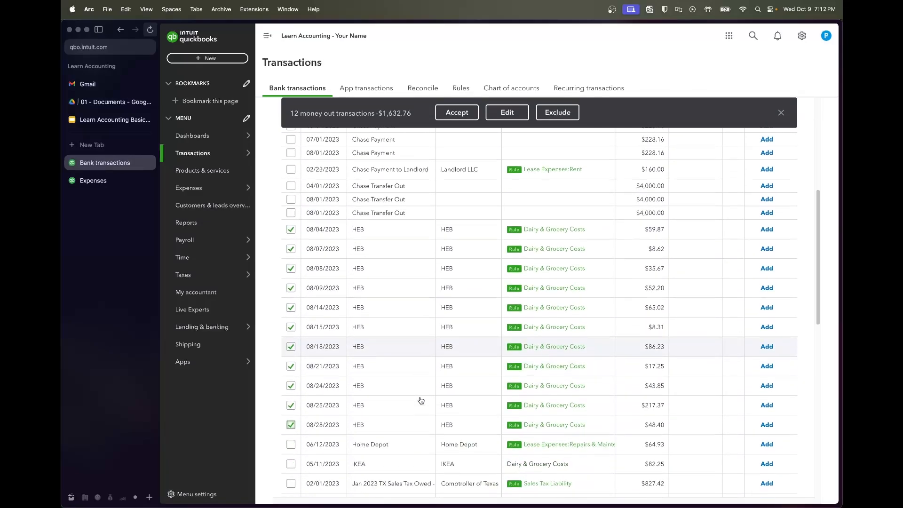
pyautogui.click(442, 114)
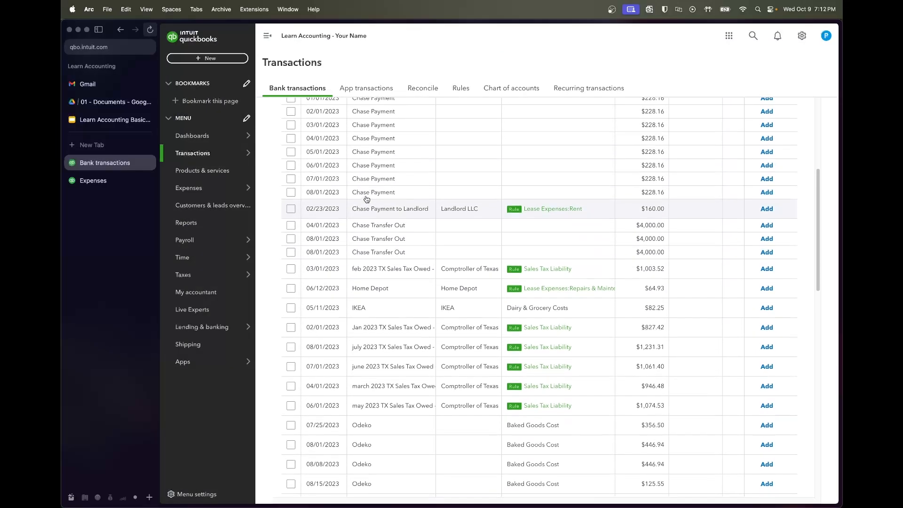
# - Set the account of the 05/11/2023 IKEA transaction to Office Supplies and add the transaction
pyautogui.click(371, 305)
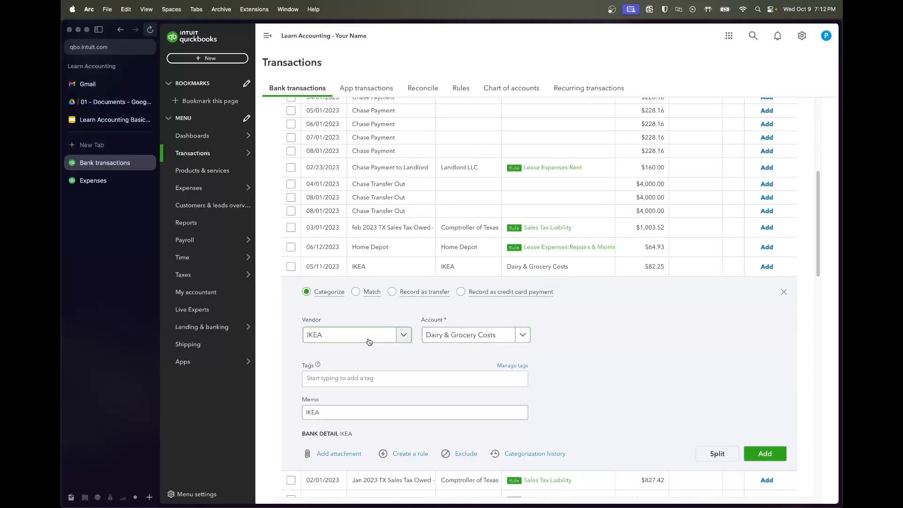
pyautogui.click(462, 338)
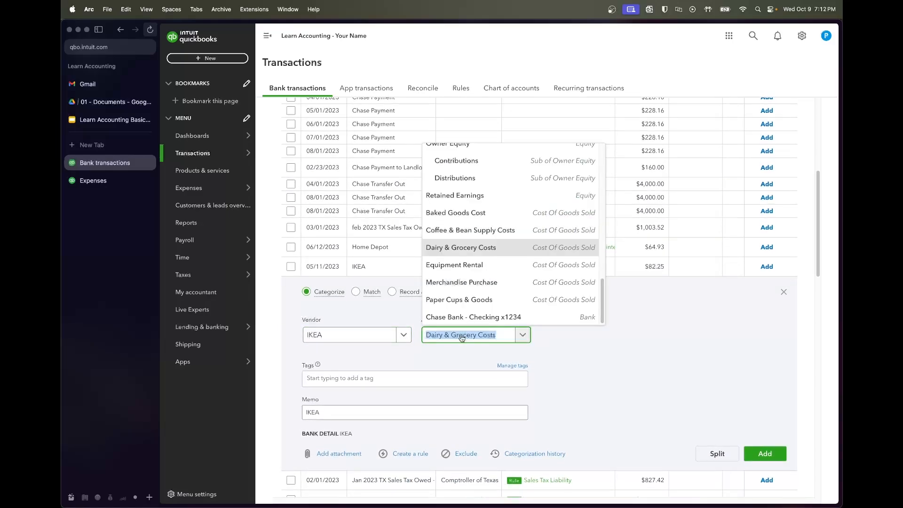
pyautogui.write('office')
pyautogui.click(461, 314)
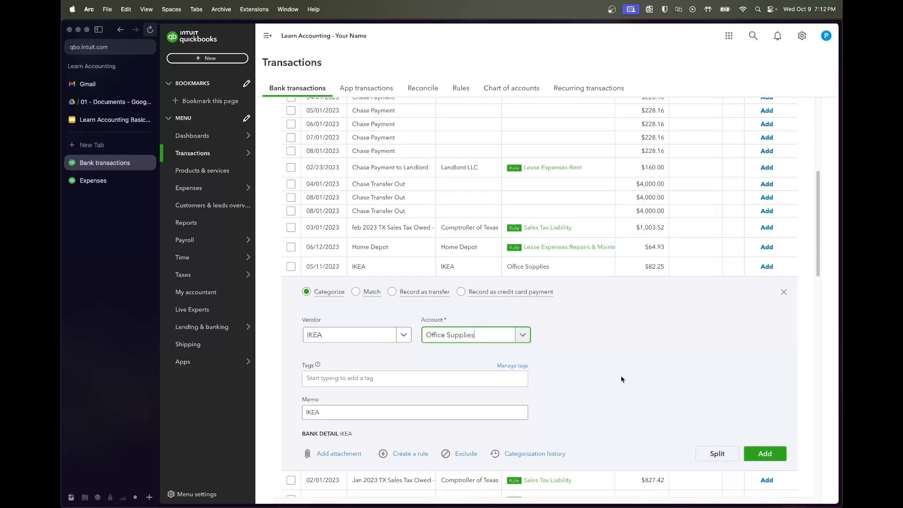
pyautogui.click(765, 453)
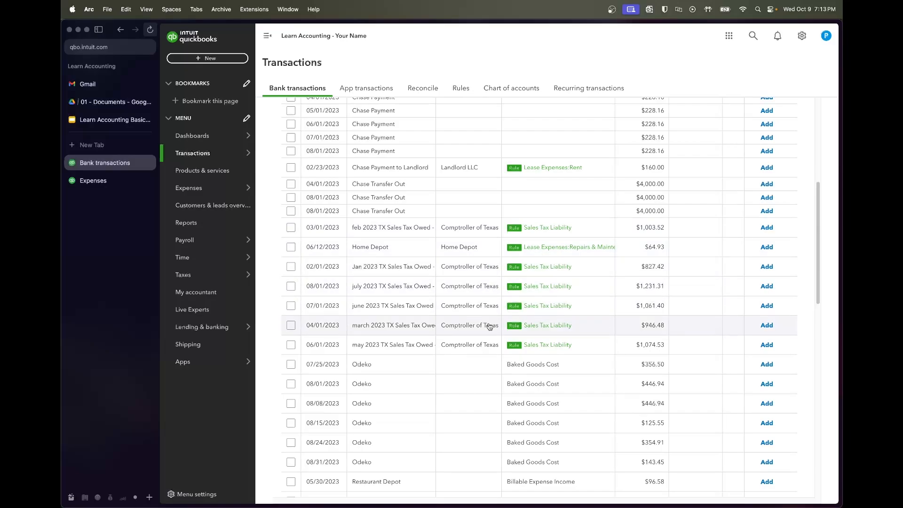
# - Select the transactions from the feb 2023 through the may 2023 TX Sales Tax Owed ones, including Home Depot, and accept them together
pyautogui.click(290, 346)
pyautogui.keyDown('shift'); pyautogui.click(291, 228); pyautogui.keyUp('shift')
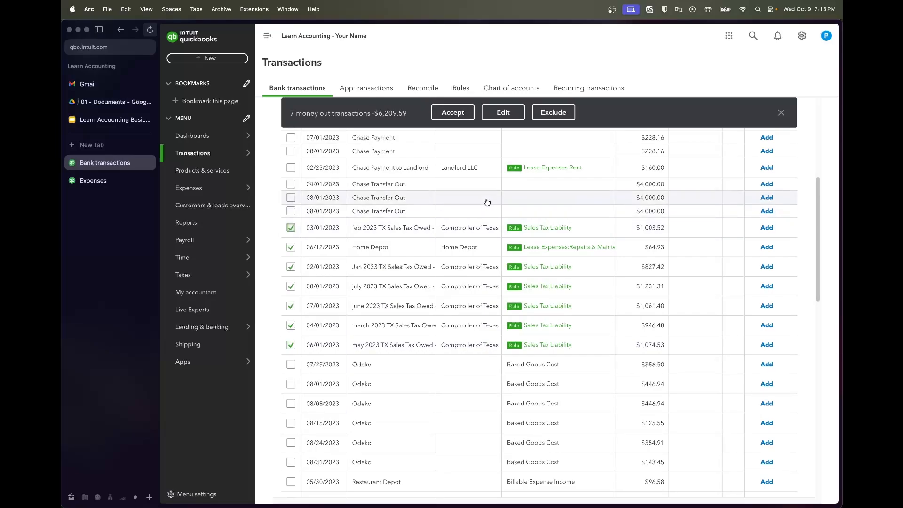
pyautogui.click(453, 114)
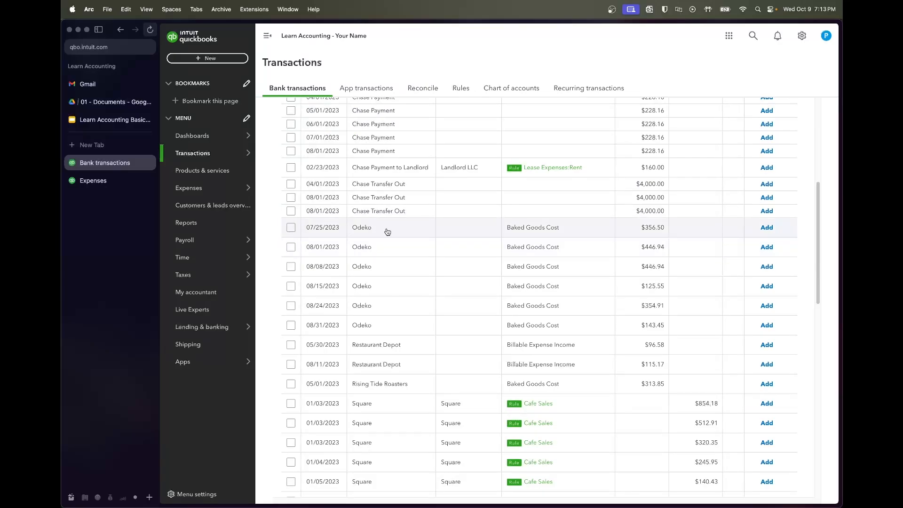
# - Search the web for odeko in a new browser tab to find out what kind of vendor it is, declining precise location
pyautogui.press('super+t')
pyautogui.write('odeko')
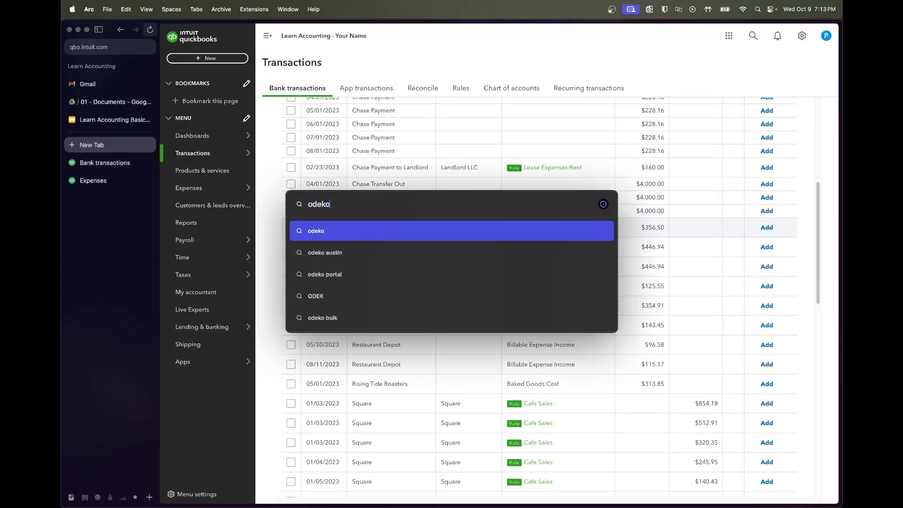
pyautogui.press('Return')
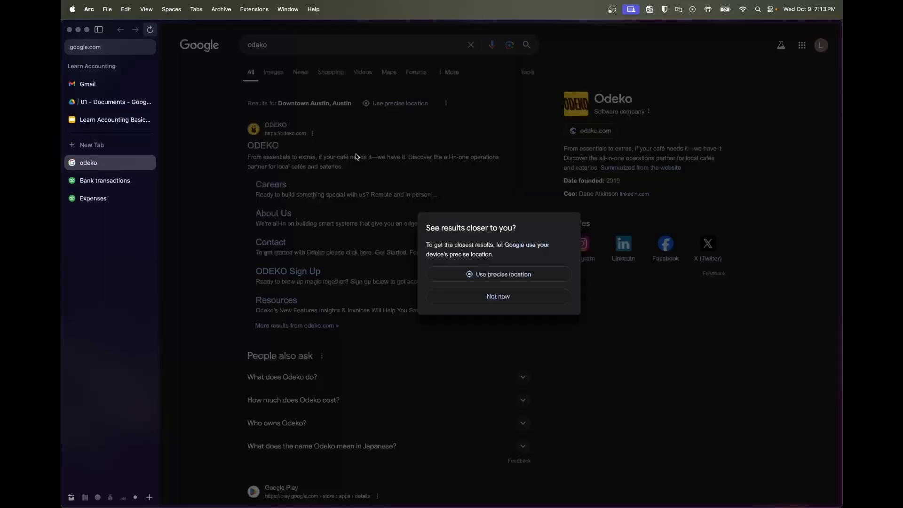
pyautogui.click(479, 297)
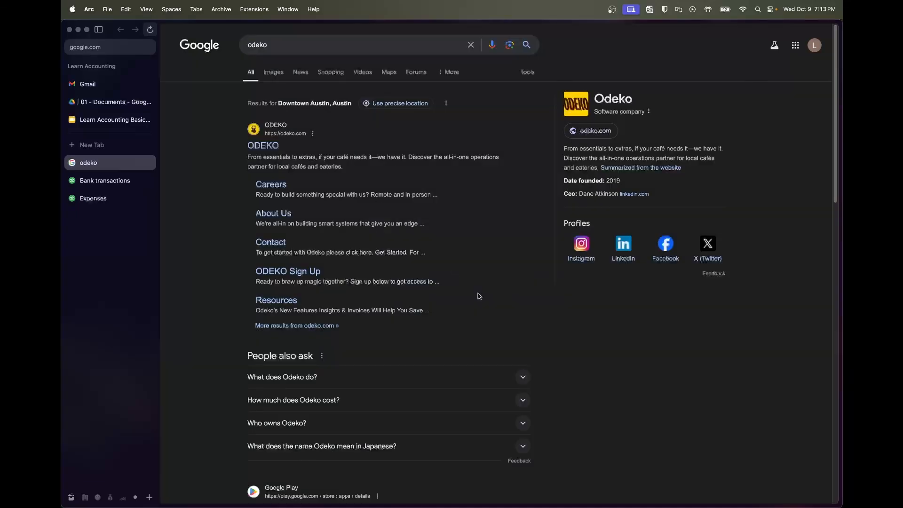
# - Return to the bank transactions and add Odeko as a new vendor on the 07/25/2023 Odeko transaction
pyautogui.click(115, 185)
pyautogui.click(436, 230)
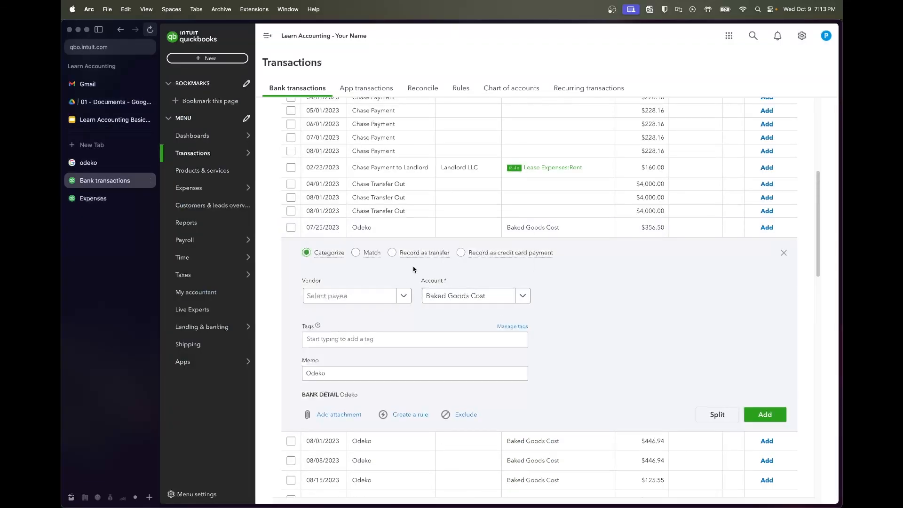
pyautogui.click(366, 297)
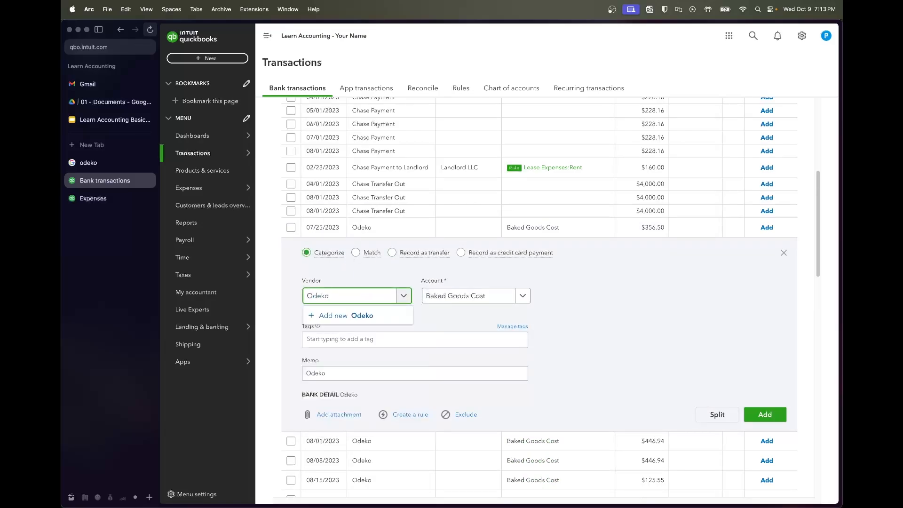
pyautogui.click(346, 316)
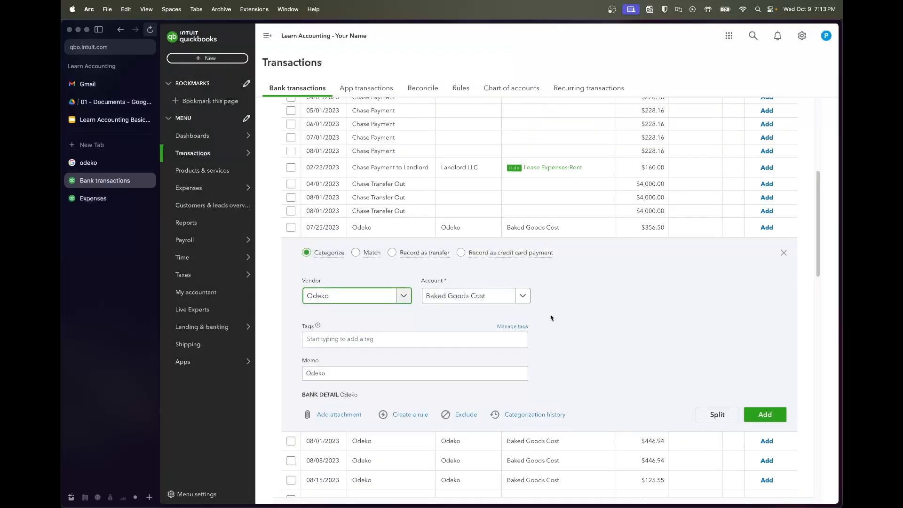
pyautogui.click(556, 317)
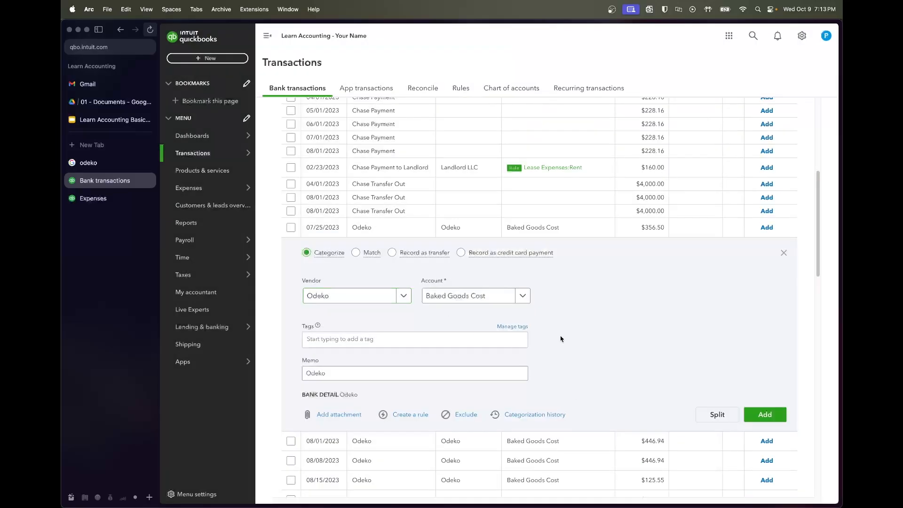
# - Start a rule from the 07/25/2023 Odeko transaction and set its category to Coffee & Bean Supply Costs
pyautogui.click(409, 414)
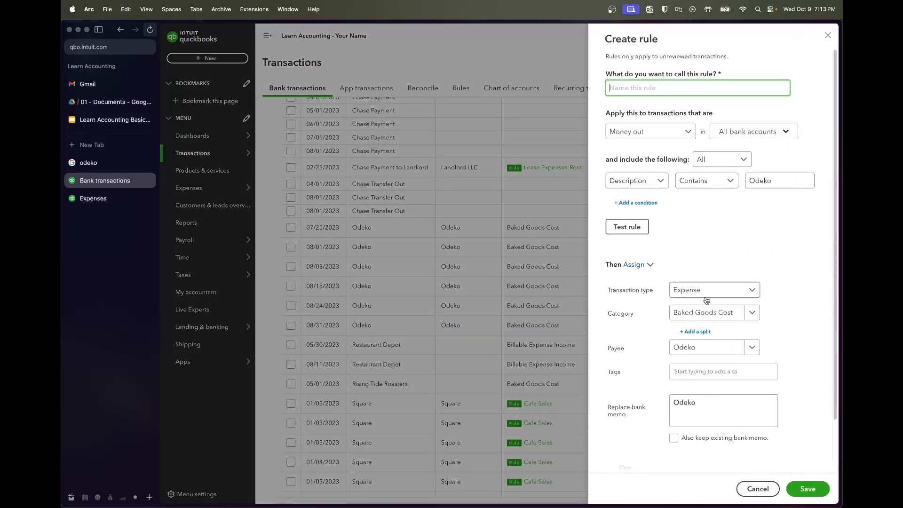
pyautogui.click(711, 313)
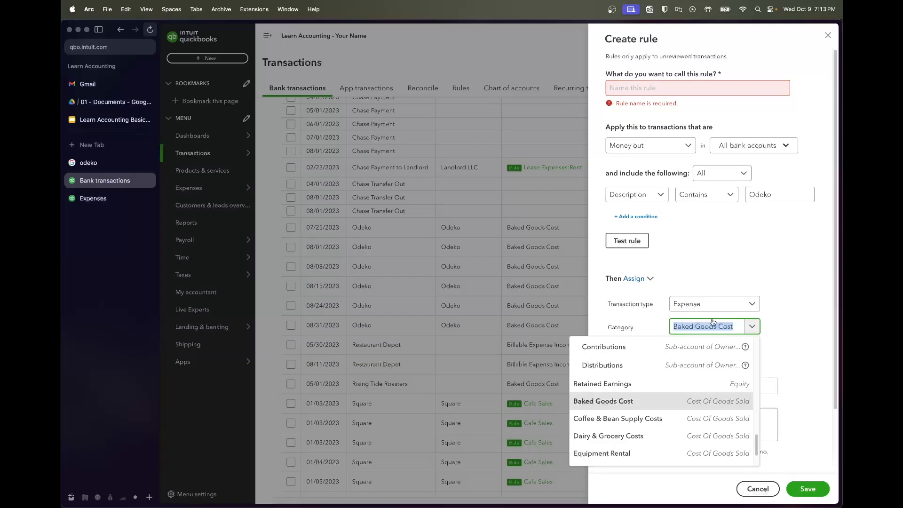
pyautogui.write('coffee')
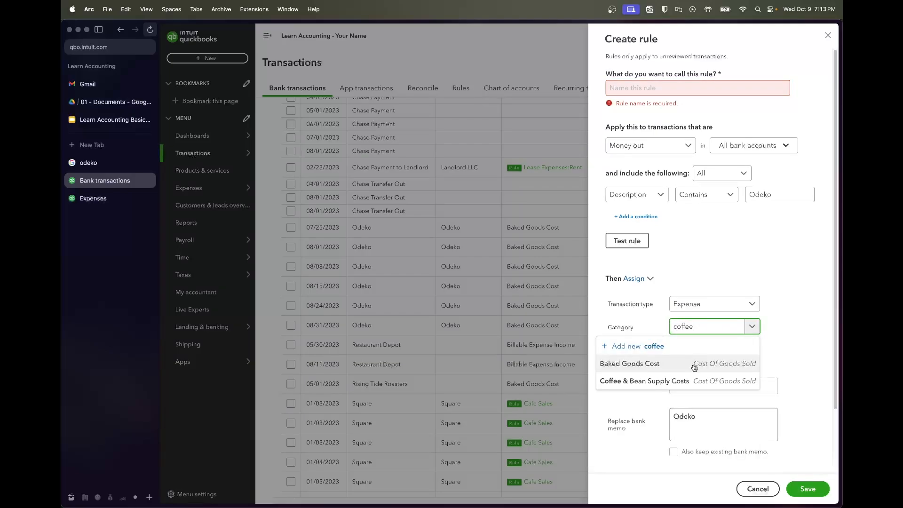
pyautogui.click(693, 375)
pyautogui.click(791, 335)
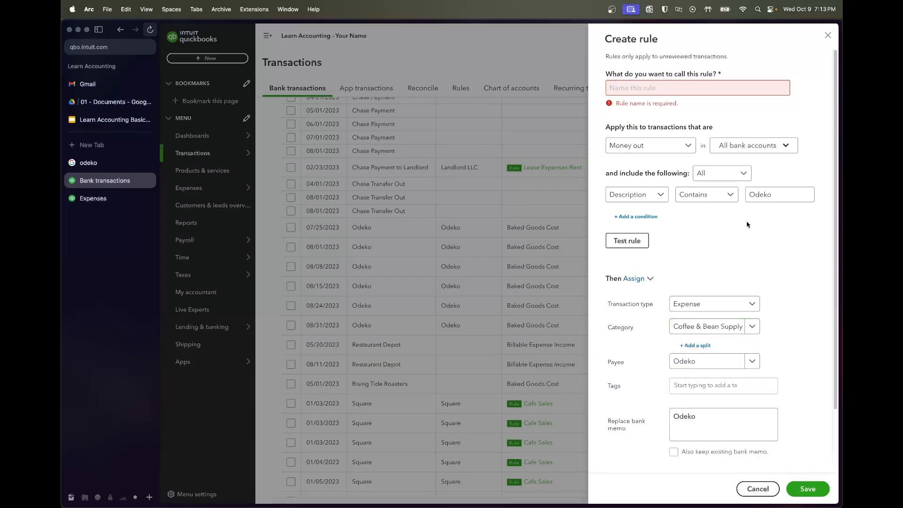
# - Name the rule Odeko, test it against the unreviewed transactions and save it
pyautogui.click(659, 89)
pyautogui.write('Ode')
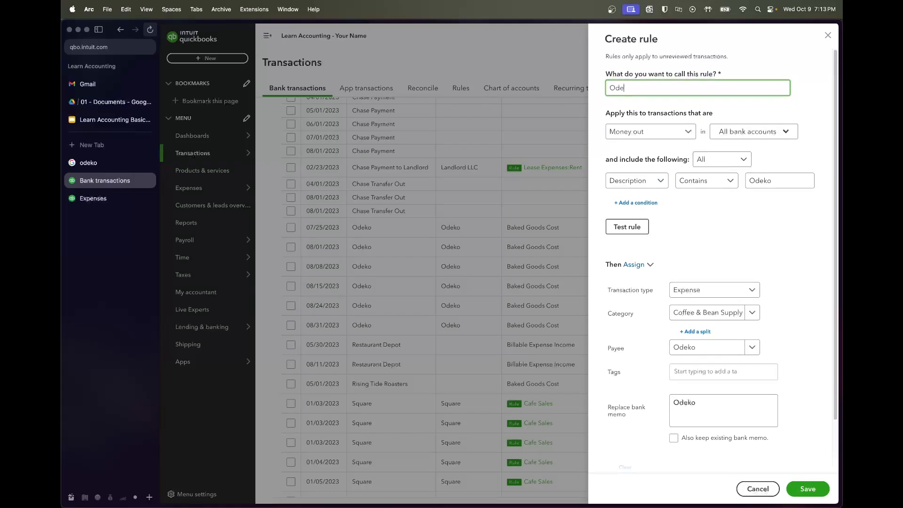
pyautogui.press('Tab')
pyautogui.press('Tab')
pyautogui.press('Tab')
pyautogui.press('Tab')
pyautogui.rightClick(766, 240)
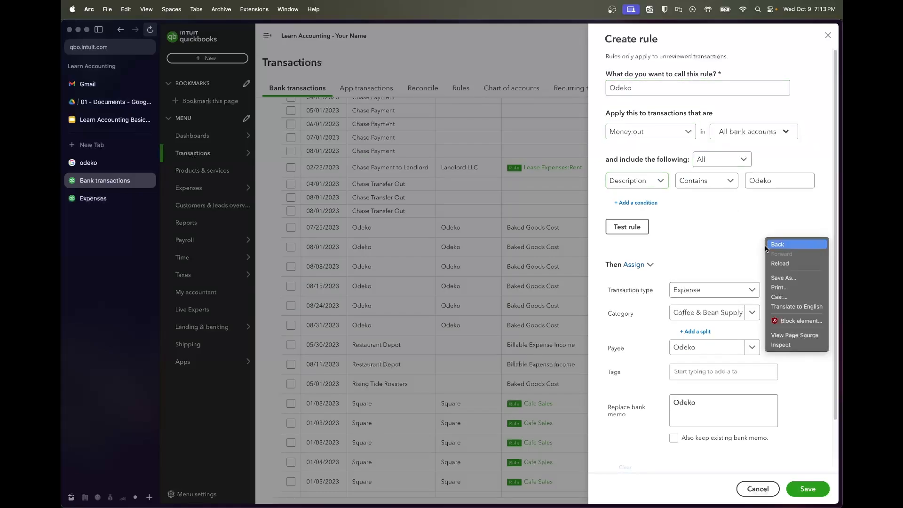
pyautogui.click(673, 265)
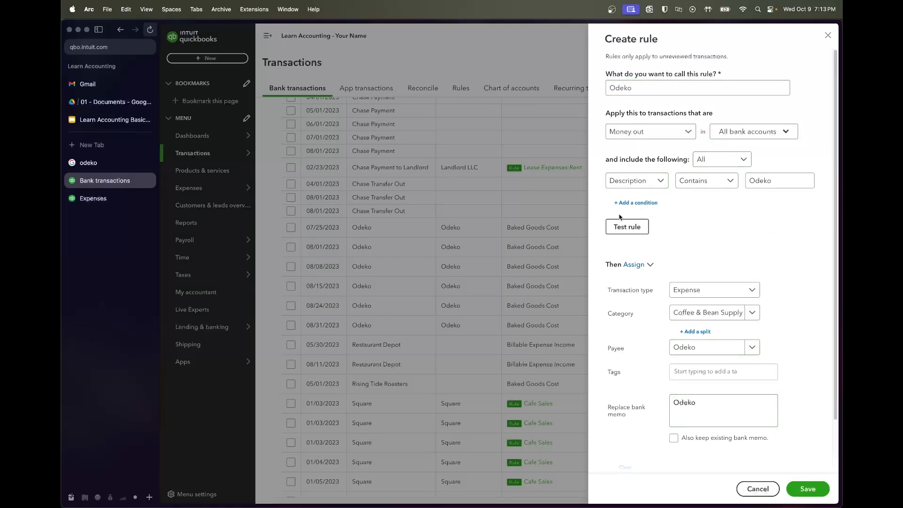
pyautogui.click(625, 228)
pyautogui.scroll(-3, 799, 356)
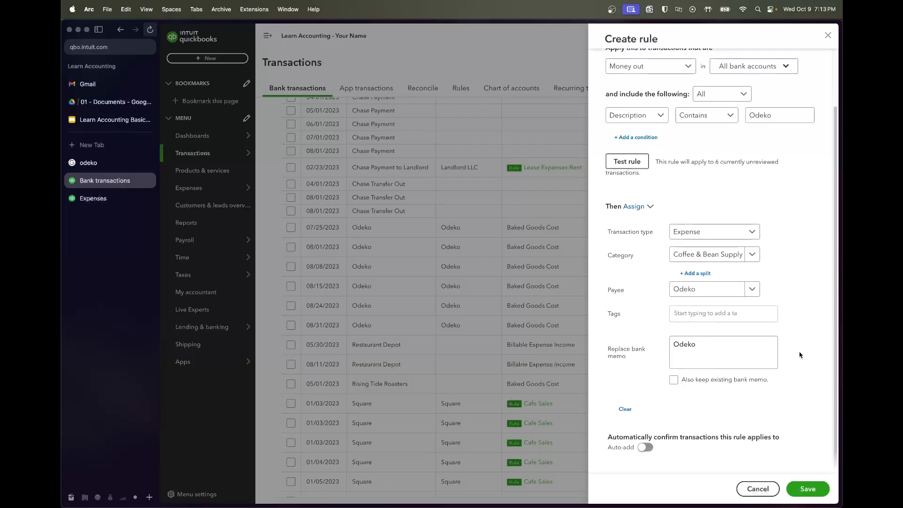
pyautogui.click(809, 489)
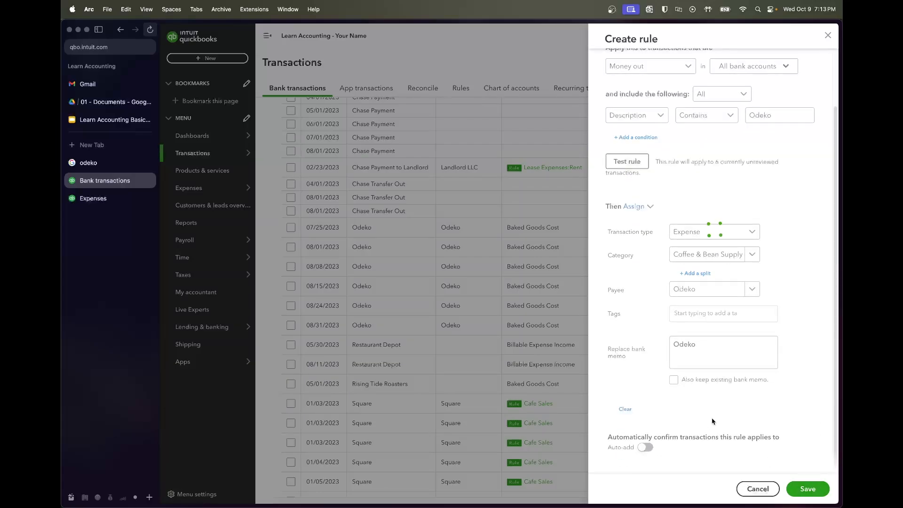
# - Open the 05/30/2023 Restaurant Depot transaction and search the web for restaurant depot in a new browser tab to find out what kind of vendor it is
pyautogui.scroll(-1, 447, 367)
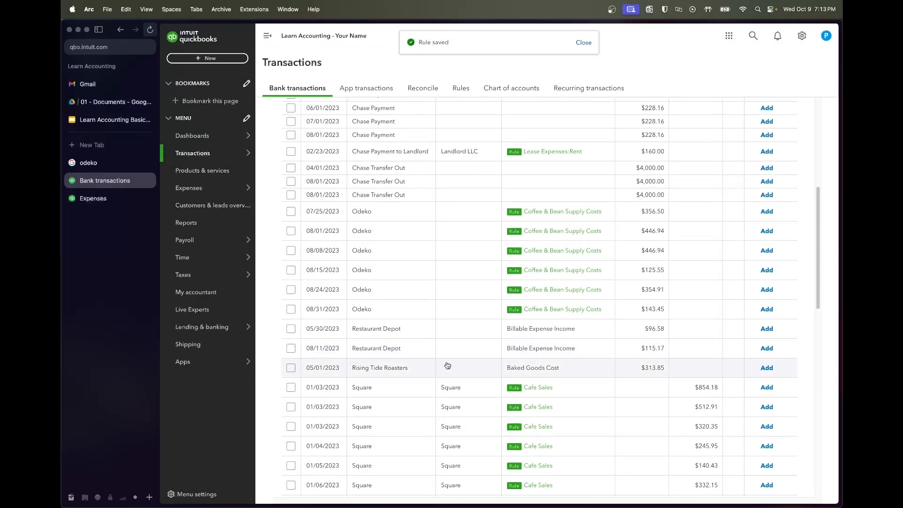
pyautogui.click(440, 338)
pyautogui.press('super+t')
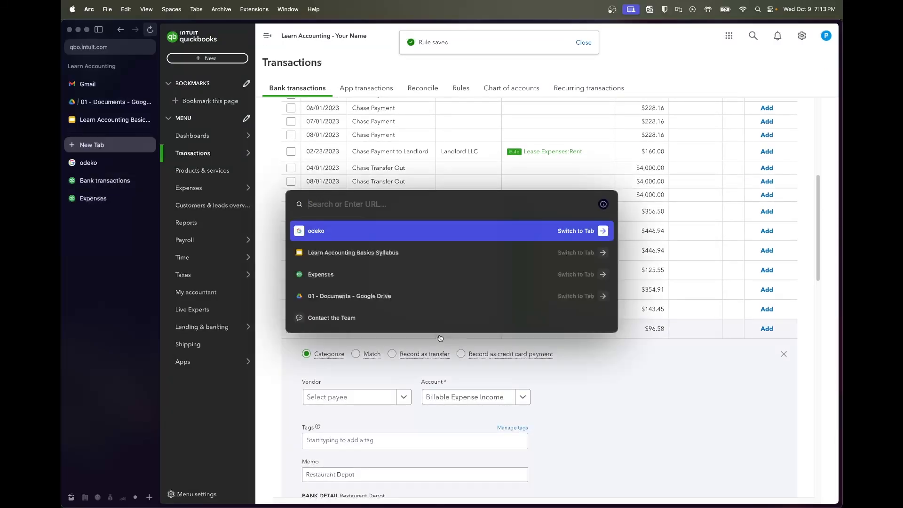
pyautogui.write('dresta')
pyautogui.press('BackSpace')
pyautogui.press('BackSpace')
pyautogui.press('BackSpace')
pyautogui.press('BackSpace')
pyautogui.press('BackSpace')
pyautogui.press('BackSpace')
pyautogui.write('restau')
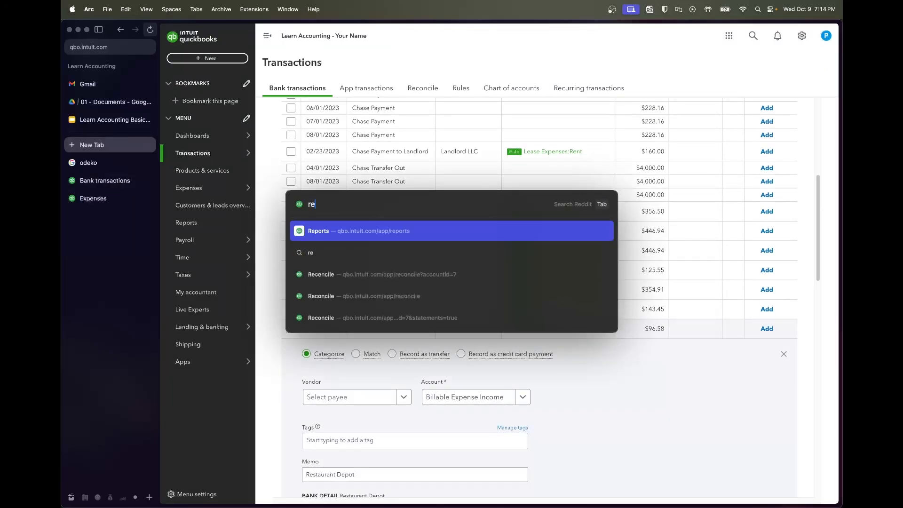
pyautogui.write('rant depot')
pyautogui.press('Return')
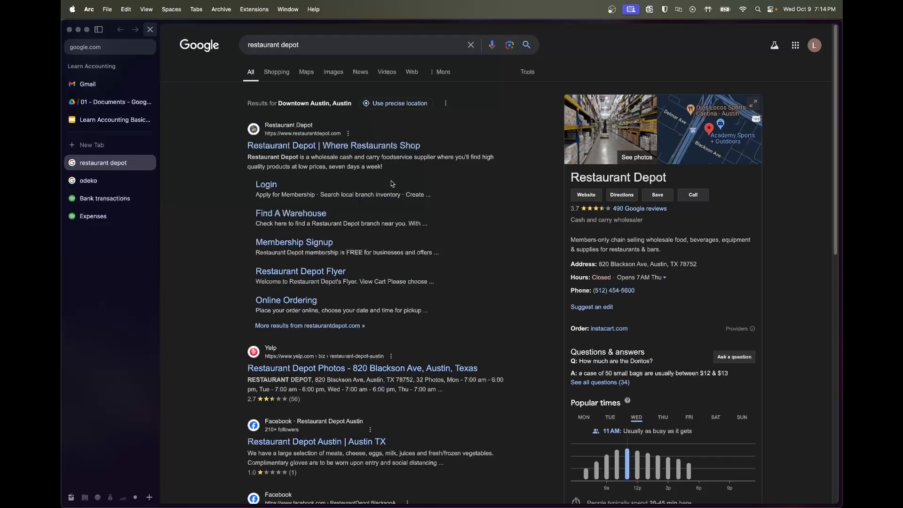
pyautogui.tripleClick(389, 157)
pyautogui.click(396, 178)
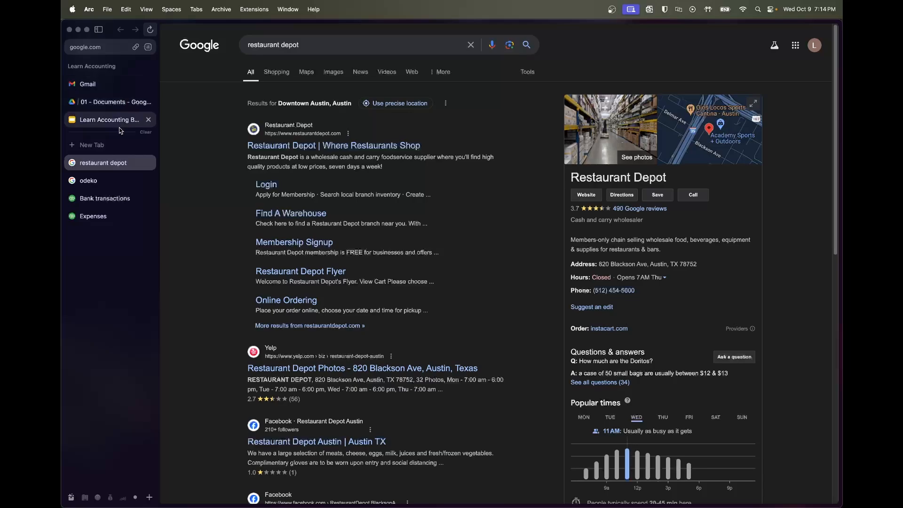
# - Return to the bank transactions and add Restaurant Depot as a new vendor on the 05/30/2023 Restaurant Depot transaction
pyautogui.click(118, 198)
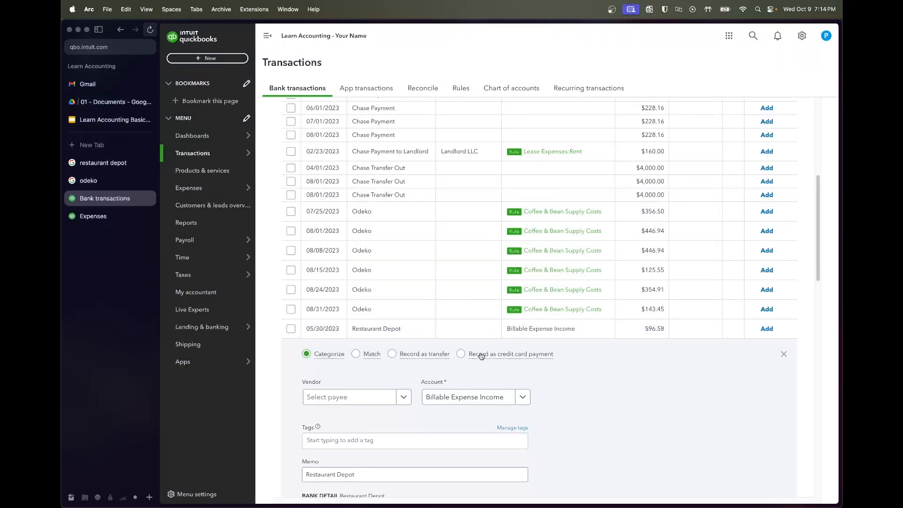
pyautogui.scroll(-3, 481, 356)
pyautogui.click(381, 291)
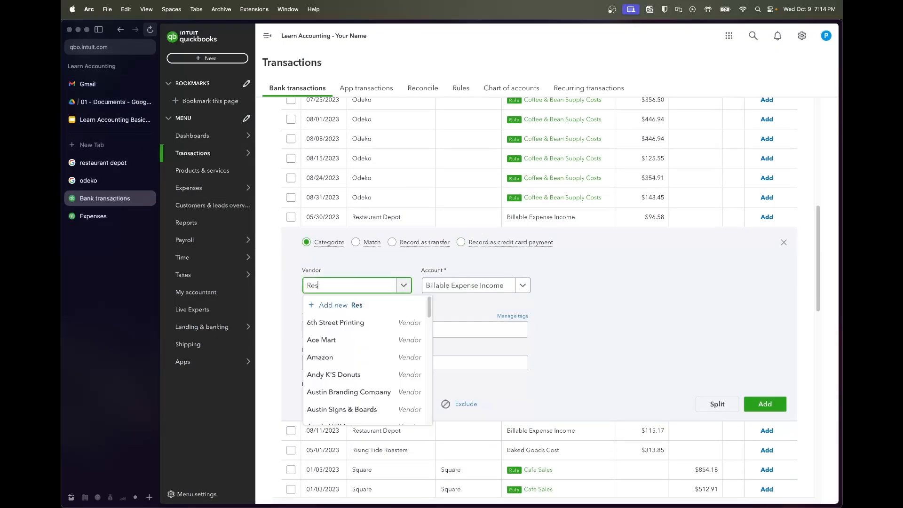
pyautogui.write('Restura')
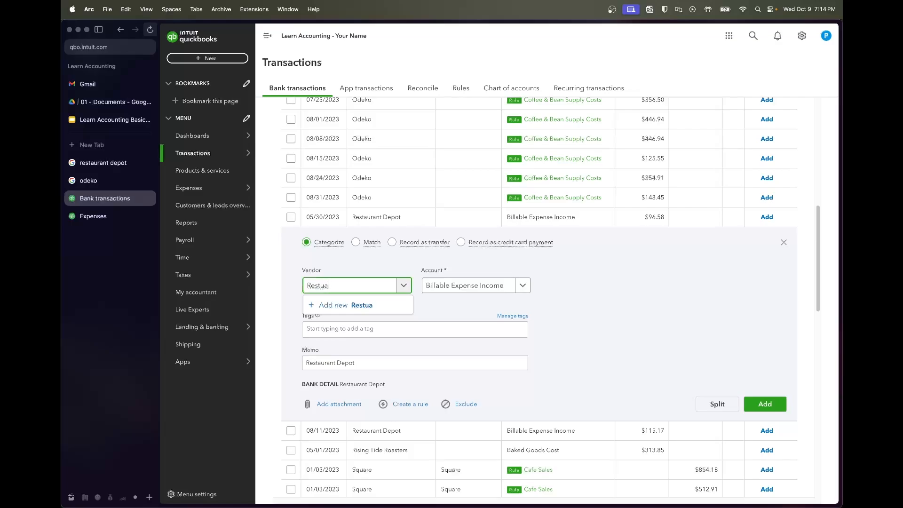
pyautogui.press('BackSpace')
pyautogui.press('BackSpace')
pyautogui.write('aurant Depot')
pyautogui.click(372, 304)
pyautogui.click(807, 488)
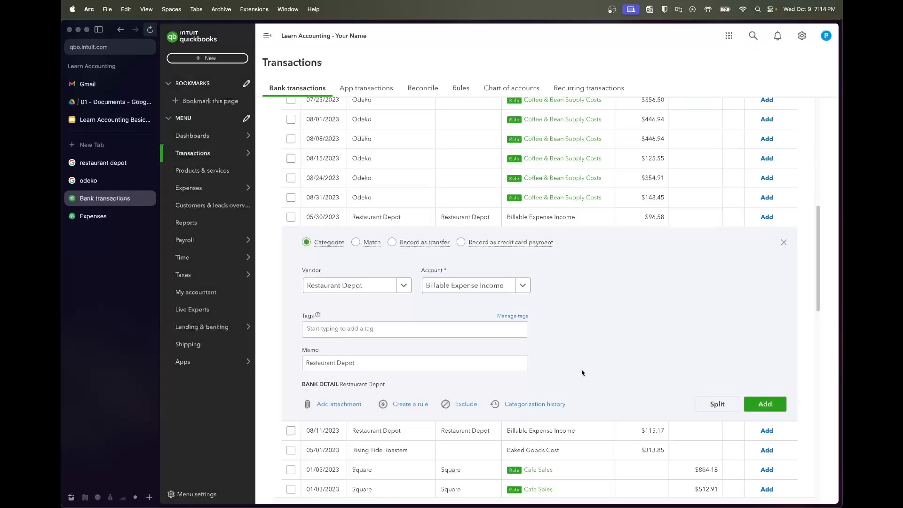
# - Set the 05/30/2023 Restaurant Depot transaction's account to Coffee & Bean Supply Costs and start a rule from it
pyautogui.click(475, 286)
pyautogui.write('coffe')
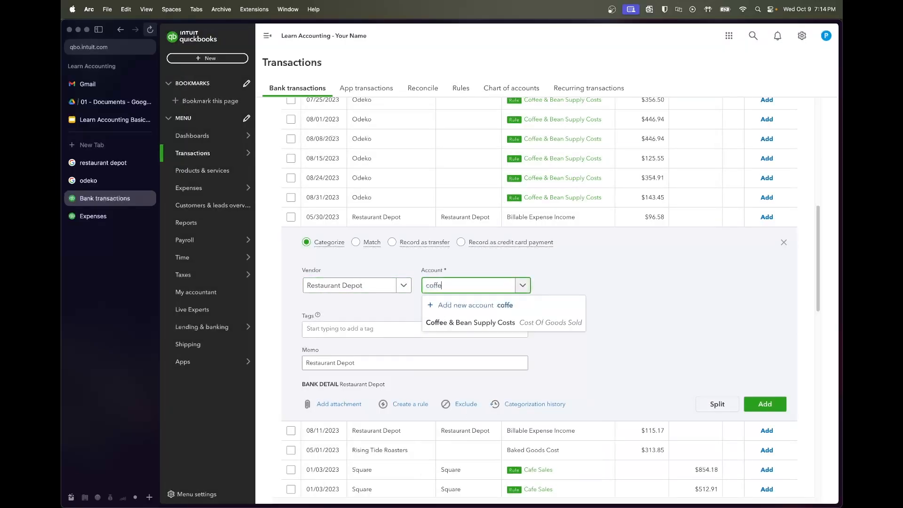
pyautogui.click(471, 322)
pyautogui.click(405, 404)
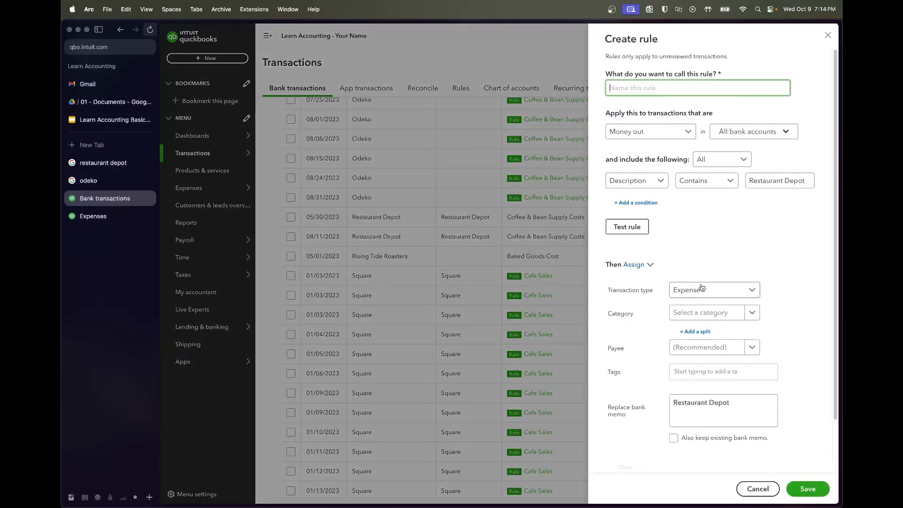
# - Name the rule Restaurant Depot and save it
pyautogui.write('Restaurant Depot')
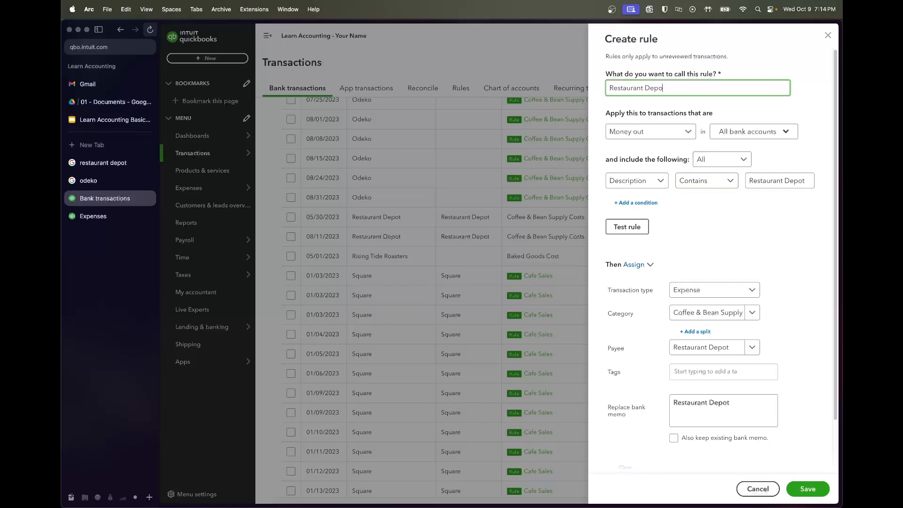
pyautogui.scroll(-2, 786, 414)
pyautogui.rightClick(813, 480)
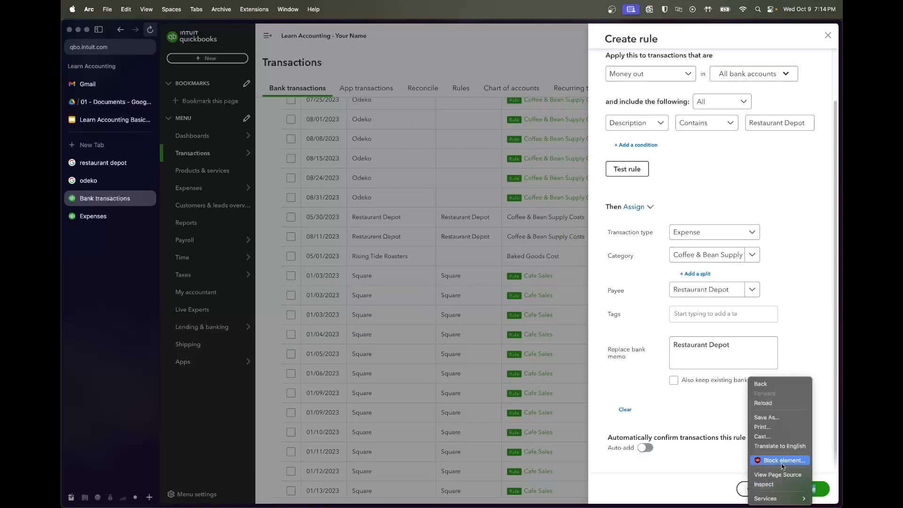
pyautogui.click(648, 393)
pyautogui.rightClick(802, 485)
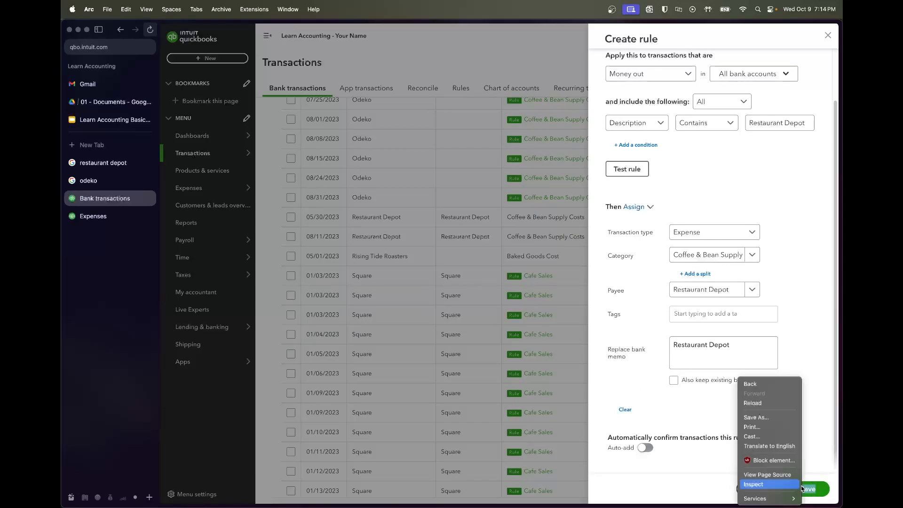
pyautogui.click(832, 449)
pyautogui.click(808, 489)
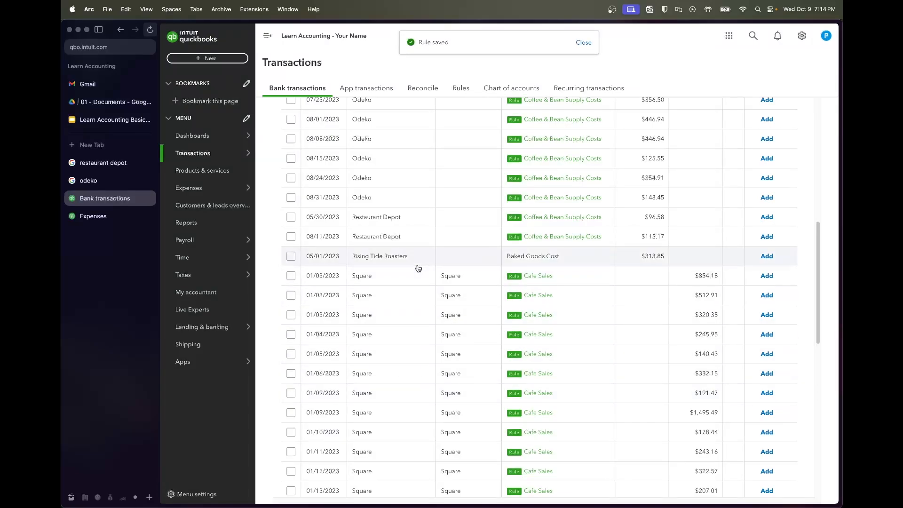
# - Open the 05/01/2023 Rising Tide Roasters transaction and add Rising Tide Roasters as its new vendor
pyautogui.click(418, 265)
pyautogui.scroll(-2, 361, 298)
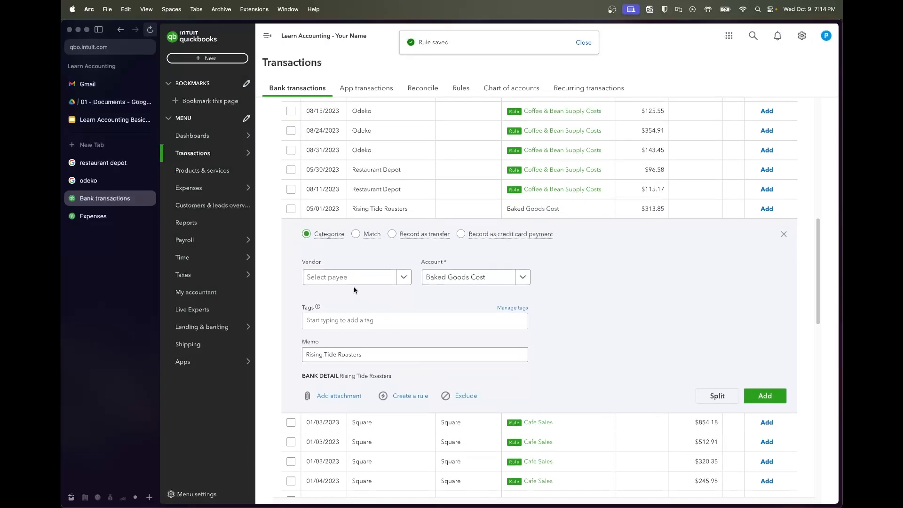
pyautogui.click(353, 277)
pyautogui.write('Rising Ti')
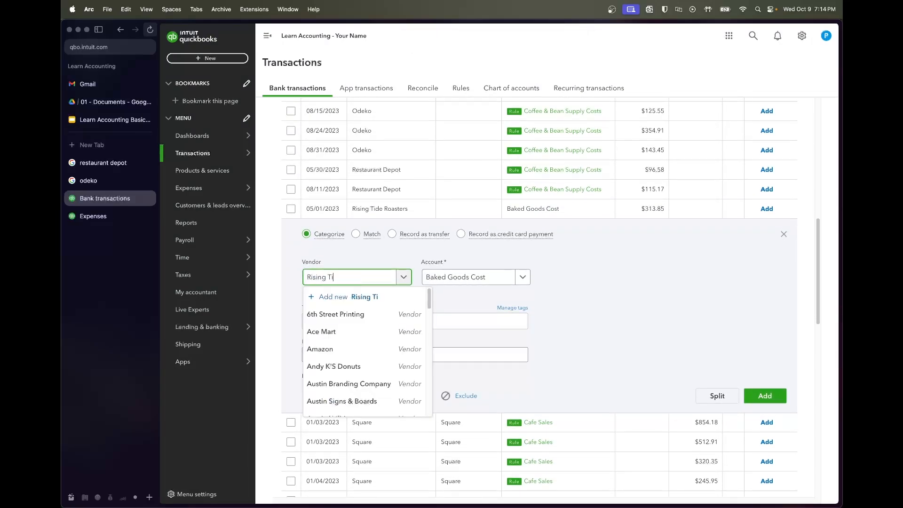
pyautogui.write('de Roasters')
pyautogui.click(360, 297)
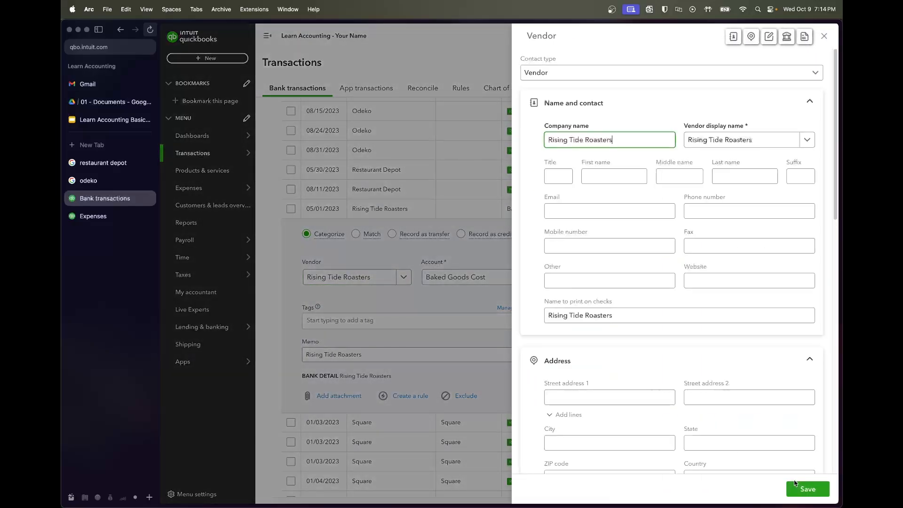
pyautogui.click(795, 484)
# - Set the Rising Tide Roasters transaction's account to Coffee & Bean Supply Costs and add the transaction
pyautogui.click(484, 278)
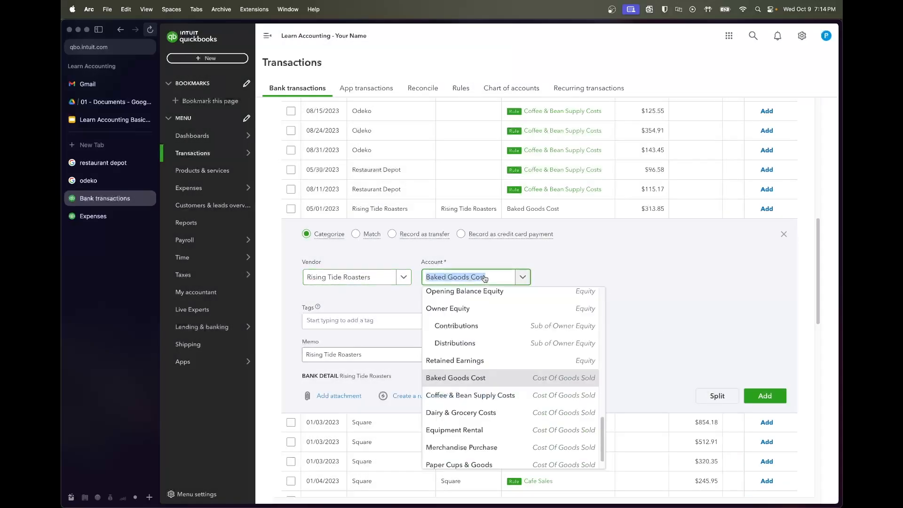
pyautogui.write('coffee')
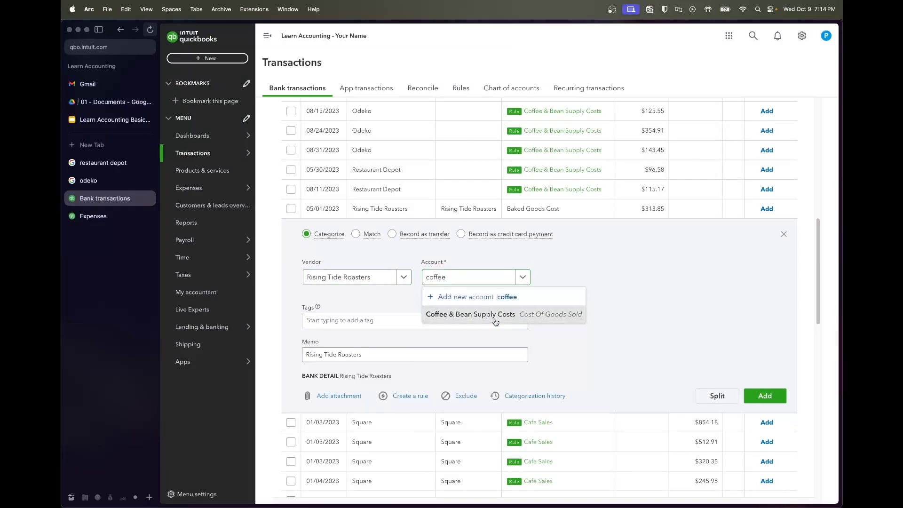
pyautogui.click(492, 317)
pyautogui.click(768, 393)
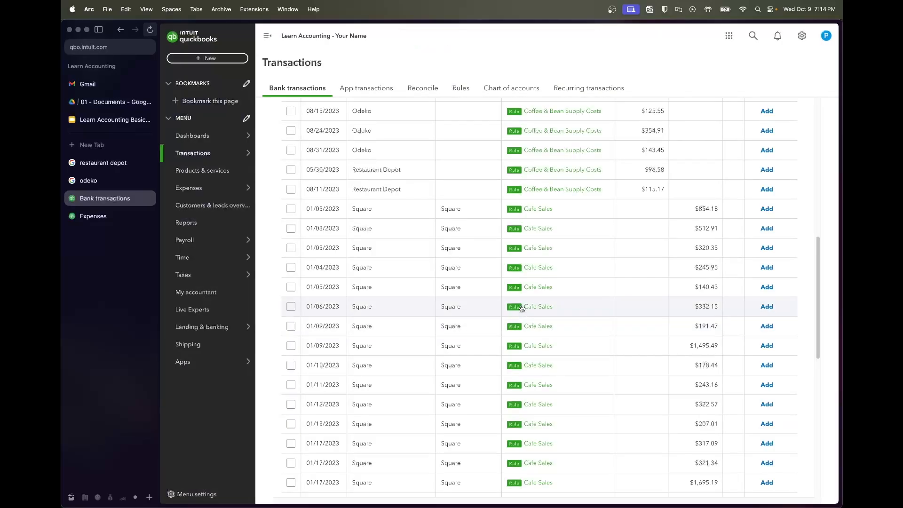
# - Select all transactions from the 07/25/2023 Odeko one through the 02/06/2023 Square one at the end of the page and accept them
pyautogui.scroll(2, 511, 296)
pyautogui.scroll(1, 511, 295)
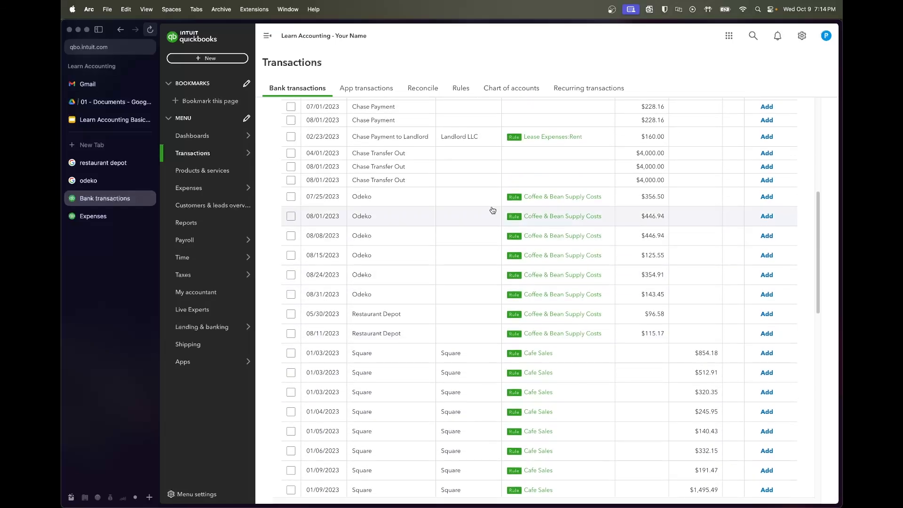
pyautogui.scroll(-6, 494, 210)
pyautogui.scroll(-3, 492, 210)
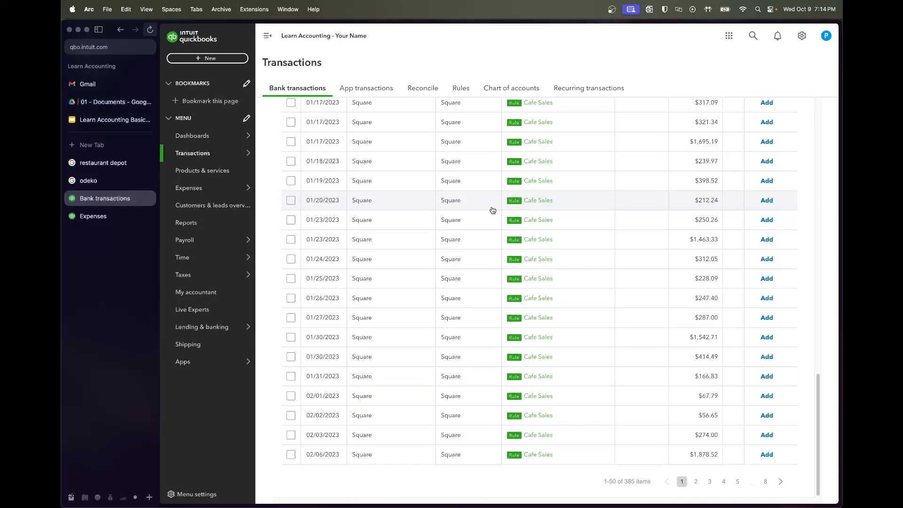
pyautogui.scroll(8, 493, 210)
pyautogui.scroll(1, 492, 210)
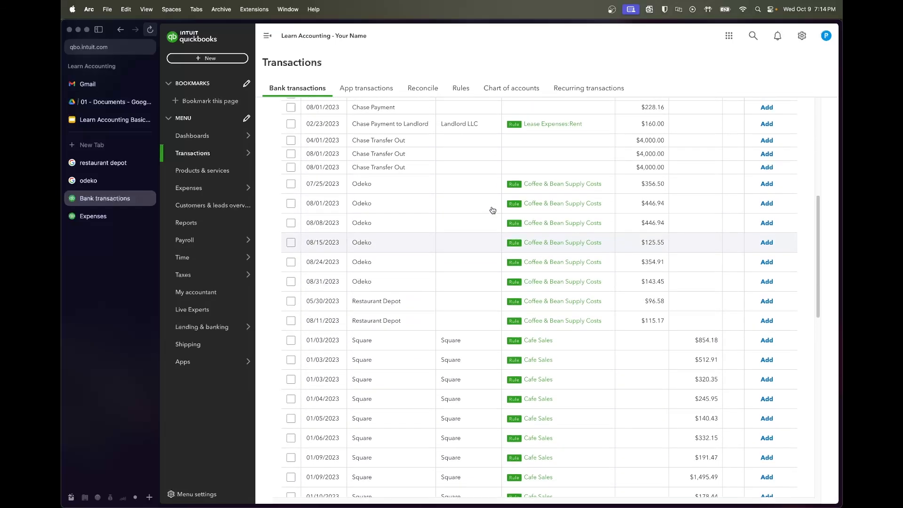
pyautogui.click(291, 187)
pyautogui.scroll(-4, 371, 302)
pyautogui.scroll(-5, 371, 303)
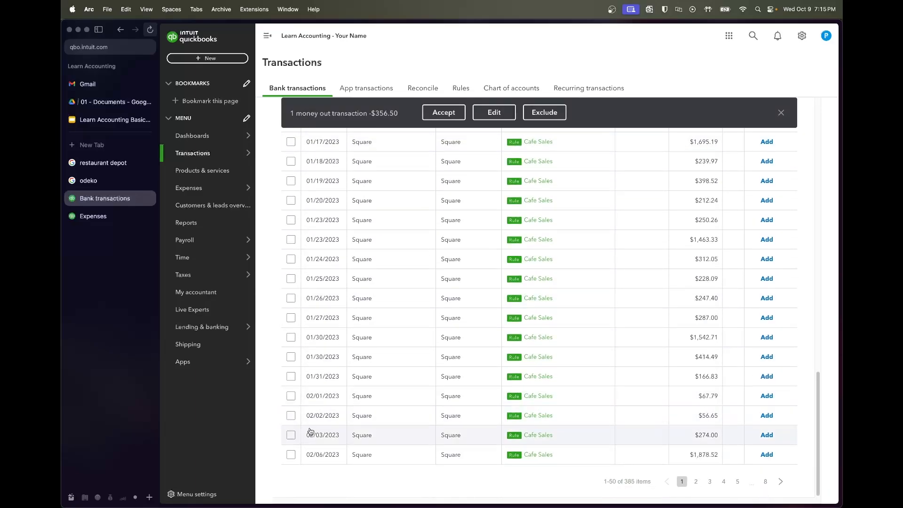
pyautogui.keyDown('shift'); pyautogui.click(291, 455); pyautogui.keyUp('shift')
pyautogui.click(448, 116)
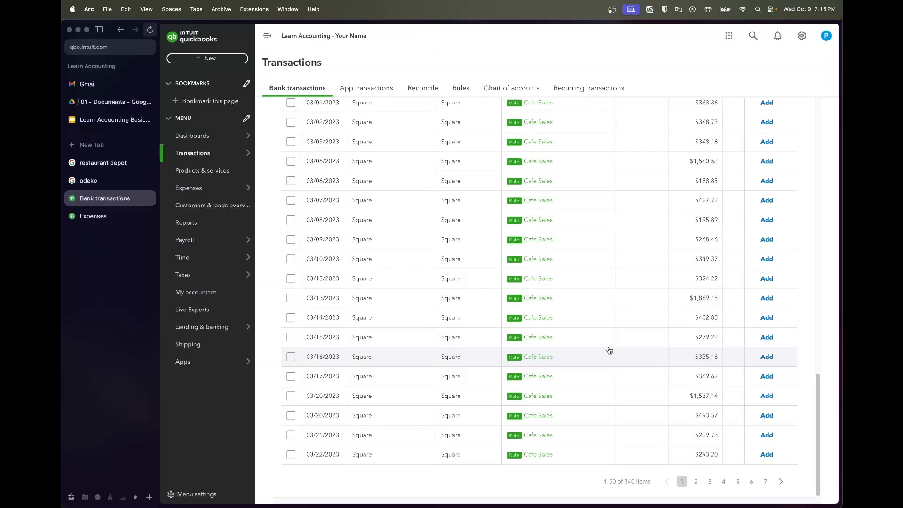
# - Try to select the 01/12/2023 Square transaction, and reload the bank transactions page
pyautogui.scroll(10, 607, 349)
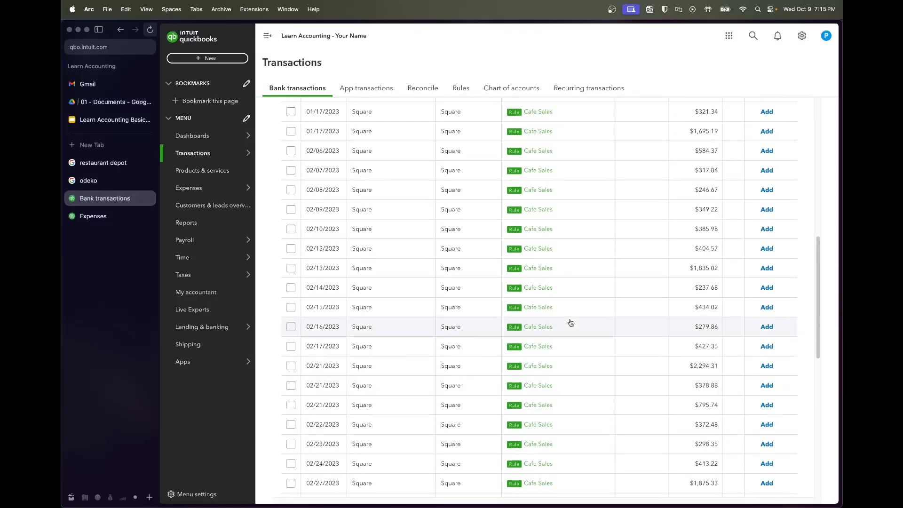
pyautogui.scroll(5, 571, 323)
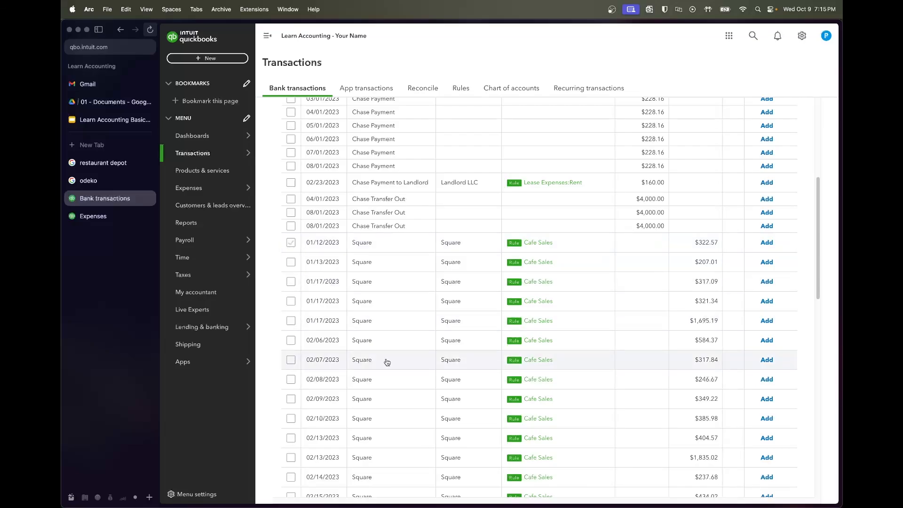
pyautogui.click(292, 243)
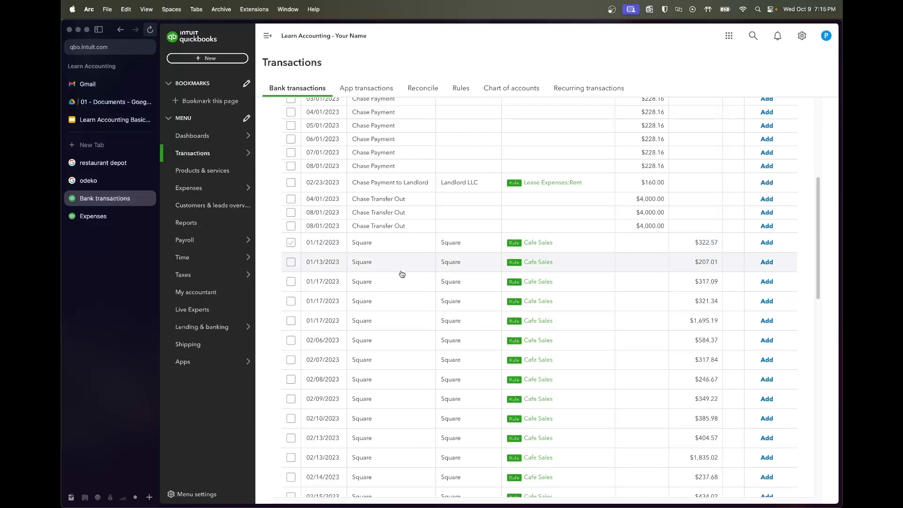
pyautogui.scroll(5, 400, 274)
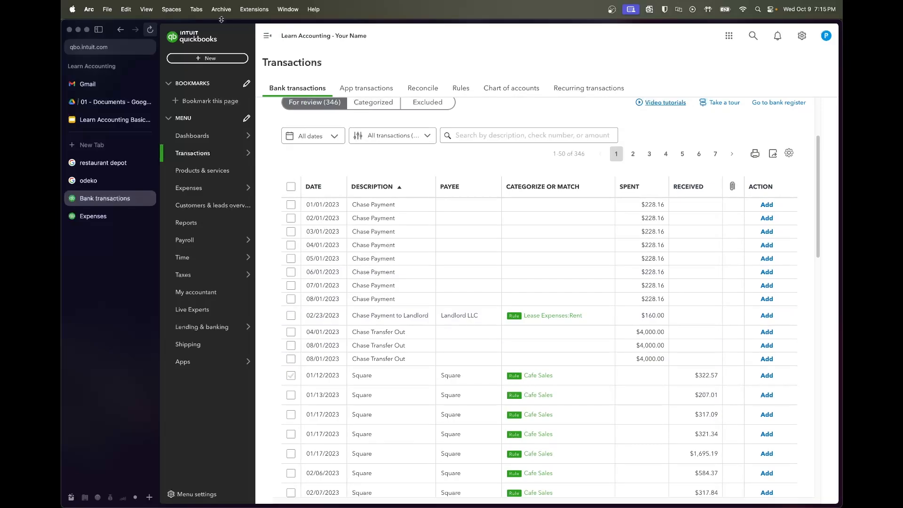
pyautogui.click(149, 29)
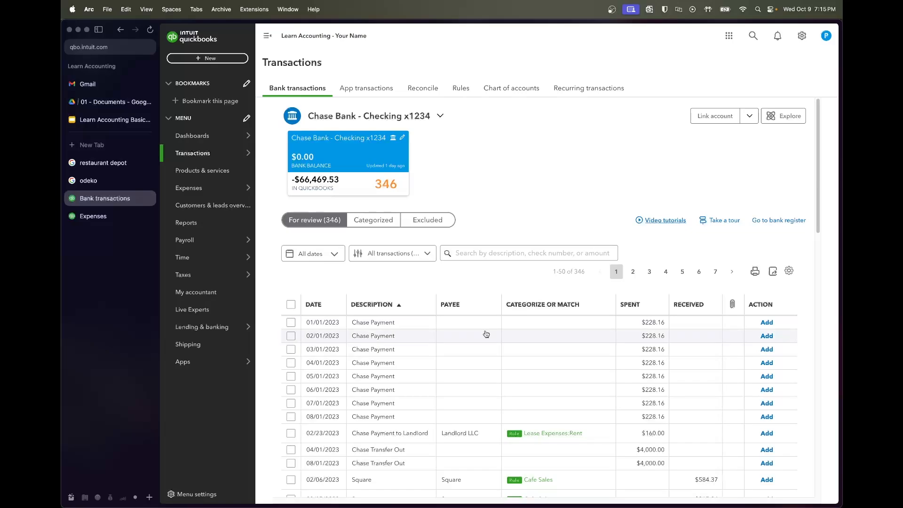
# - Select the Square transactions from 02/06/2023 through 03/22/2023 and accept them as a batch
pyautogui.scroll(-5, 486, 334)
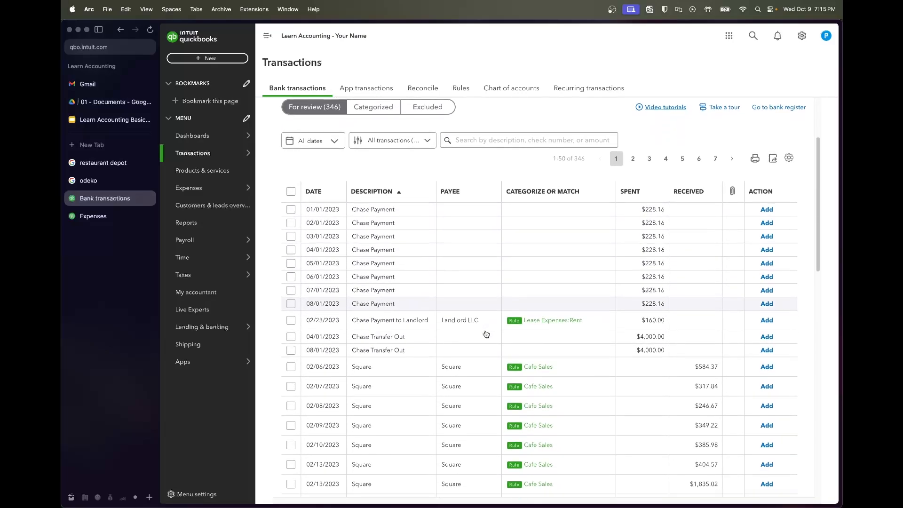
pyautogui.scroll(-2, 486, 334)
pyautogui.click(291, 228)
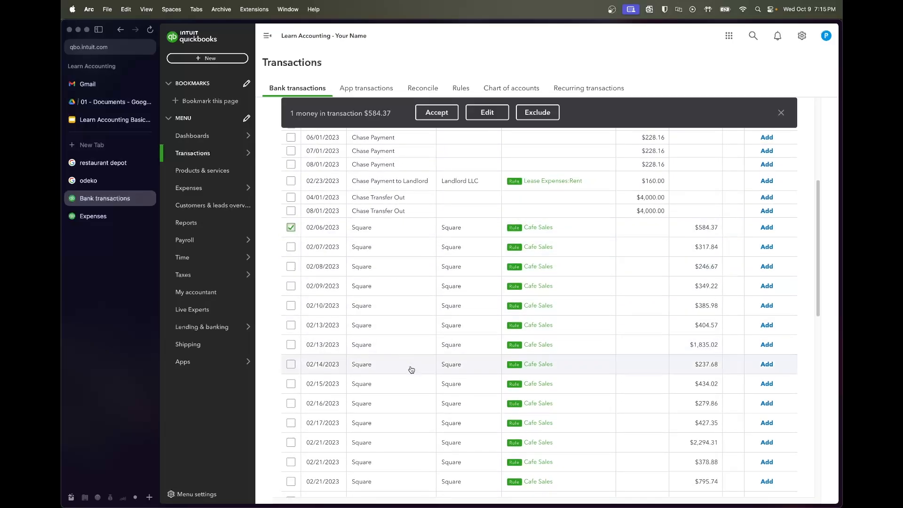
pyautogui.scroll(-10, 409, 367)
pyautogui.keyDown('shift'); pyautogui.click(291, 455); pyautogui.keyUp('shift')
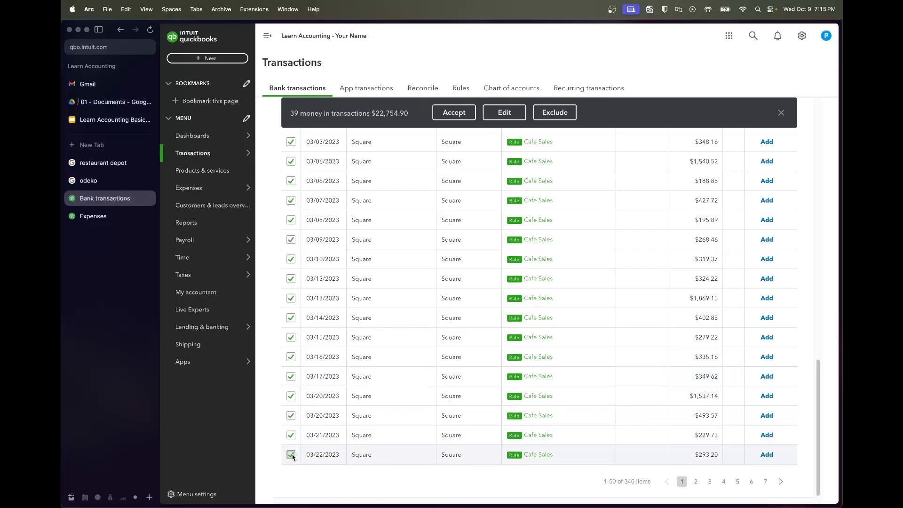
pyautogui.click(454, 112)
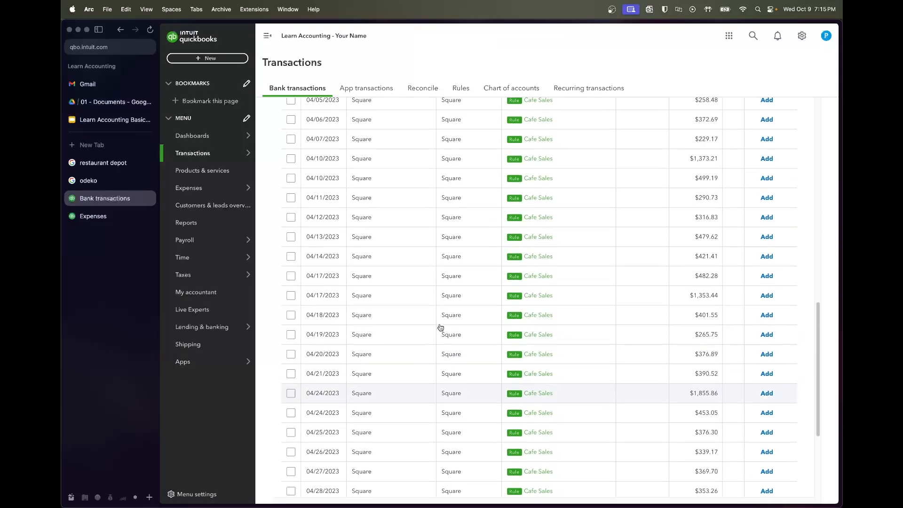
# - Select the Square transactions from 03/23/2023 through the last one on the page and accept them as a batch
pyautogui.scroll(10, 441, 328)
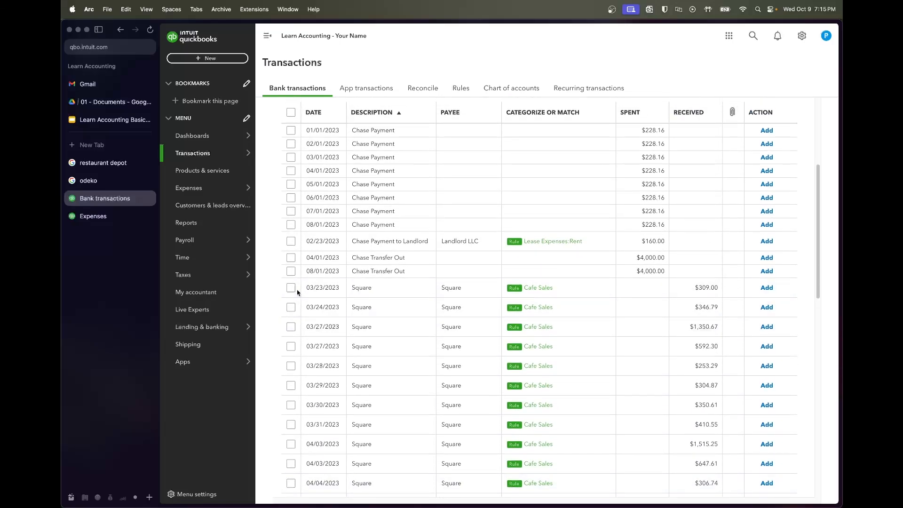
pyautogui.click(291, 288)
pyautogui.scroll(-15, 381, 383)
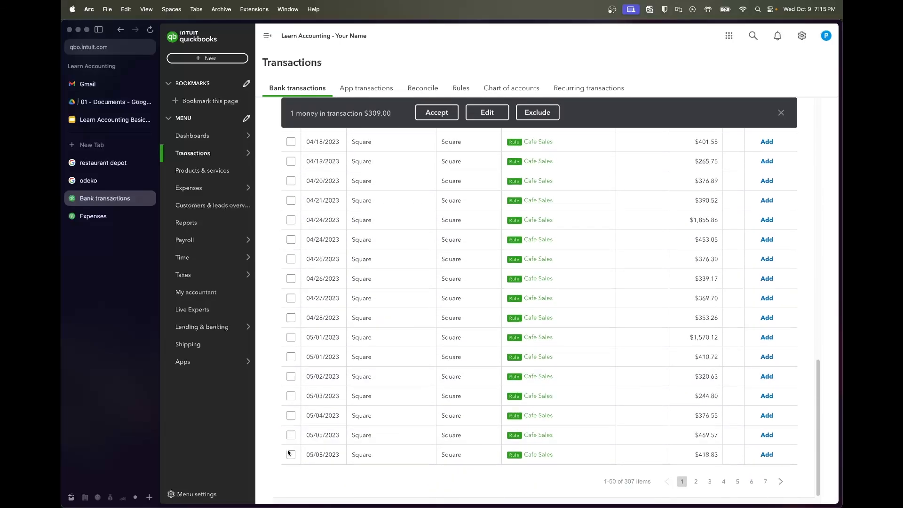
pyautogui.keyDown('shift'); pyautogui.click(292, 452); pyautogui.keyUp('shift')
pyautogui.click(454, 112)
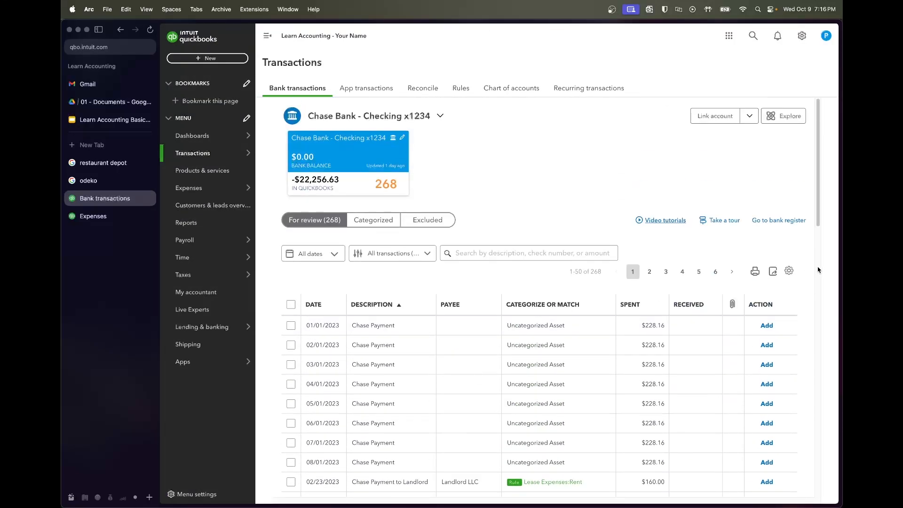
# - Set the bank transactions list's page size to 100
pyautogui.click(789, 271)
pyautogui.scroll(-3, 710, 418)
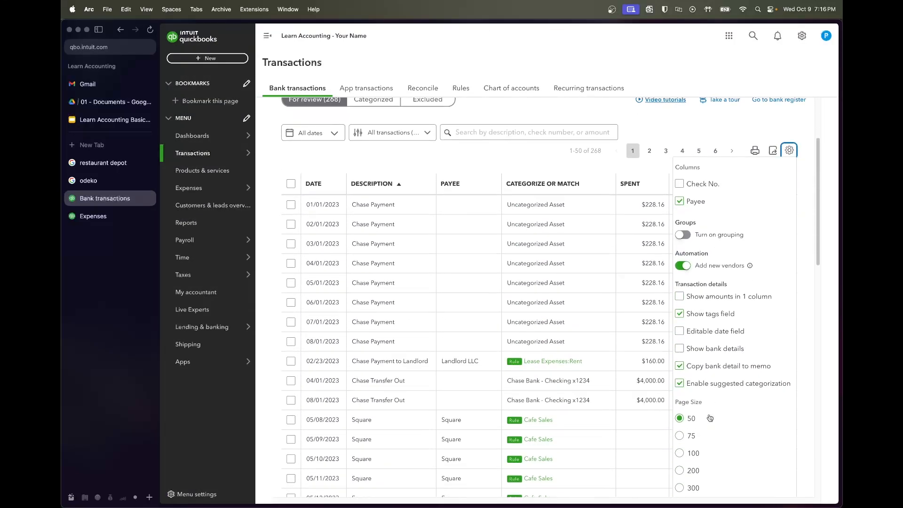
pyautogui.click(680, 403)
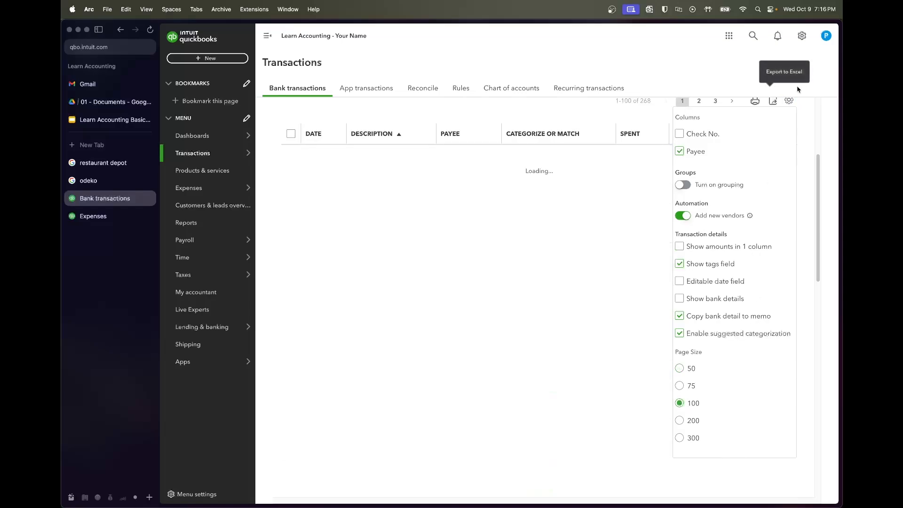
pyautogui.scroll(-3, 502, 256)
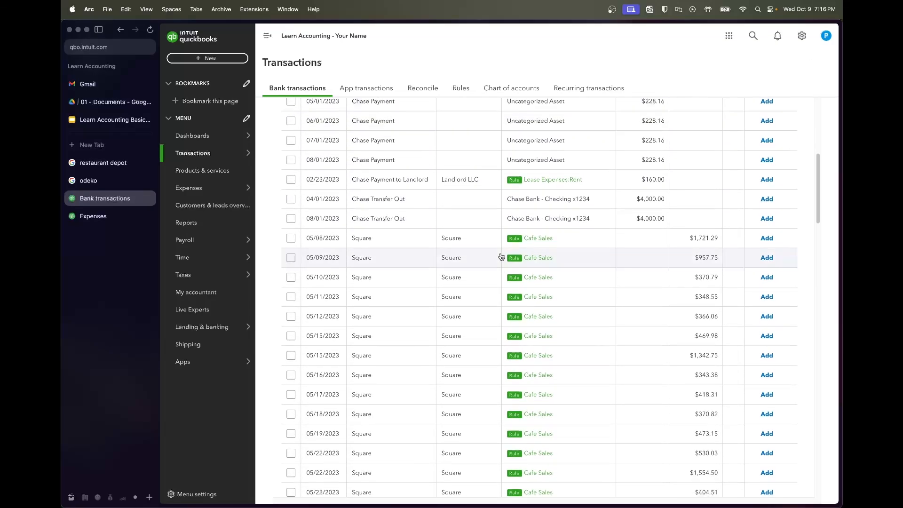
# - Select every Square transaction from 05/08/2023 through 08/16/2023, including the processor fees, and accept them in bulk
pyautogui.click(291, 238)
pyautogui.scroll(-15, 447, 360)
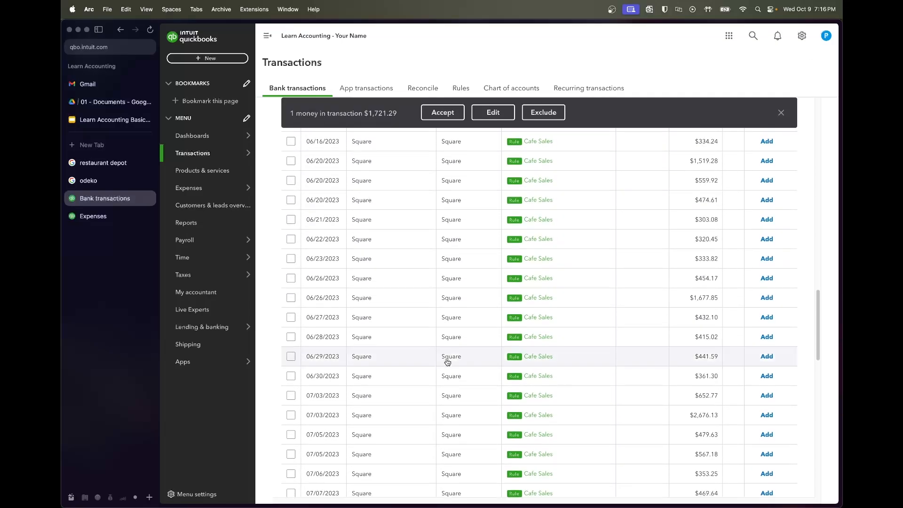
pyautogui.scroll(15, 447, 362)
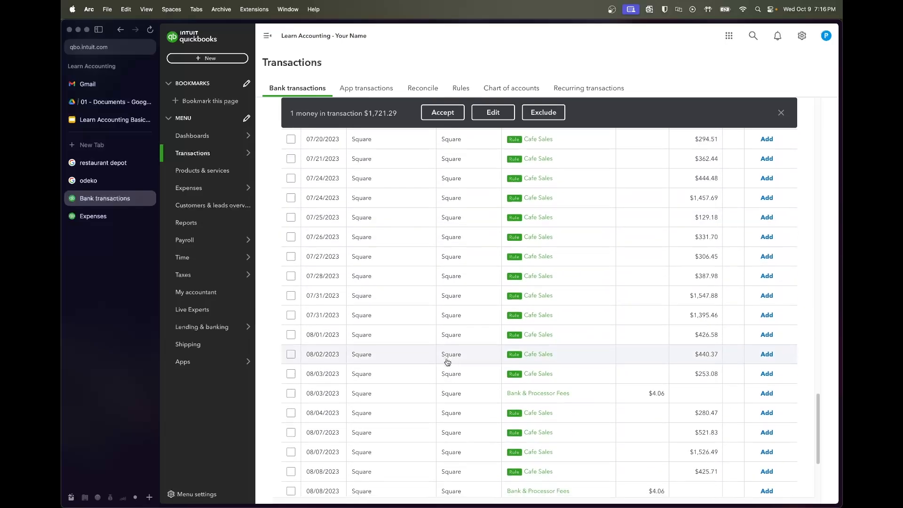
pyautogui.scroll(-12, 448, 363)
pyautogui.scroll(15, 447, 363)
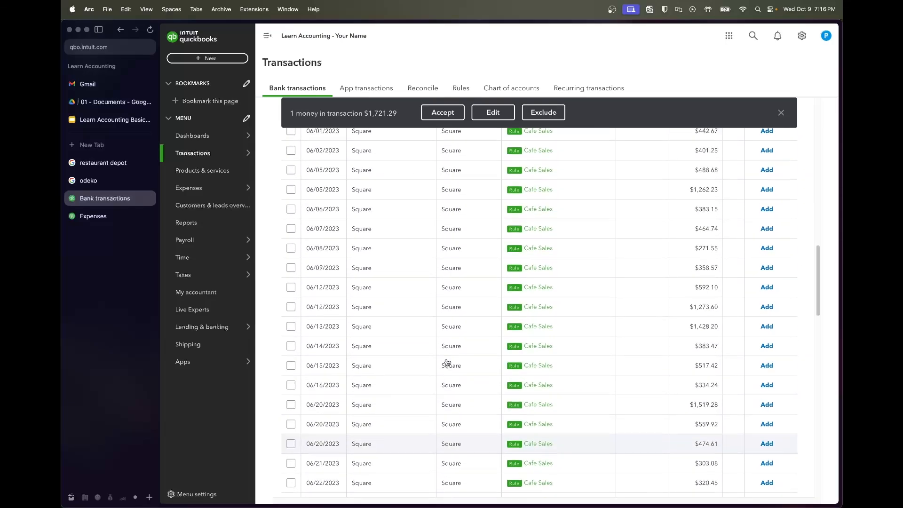
pyautogui.scroll(-12, 447, 362)
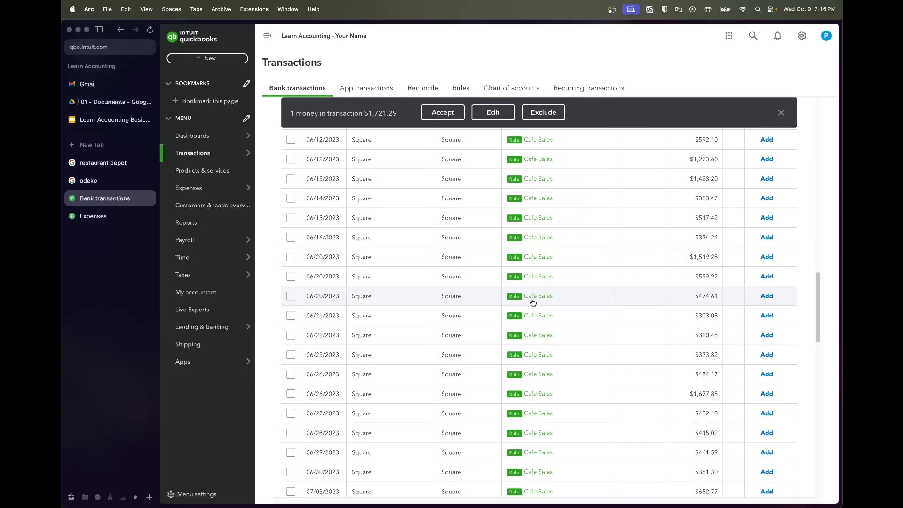
pyautogui.scroll(8, 464, 417)
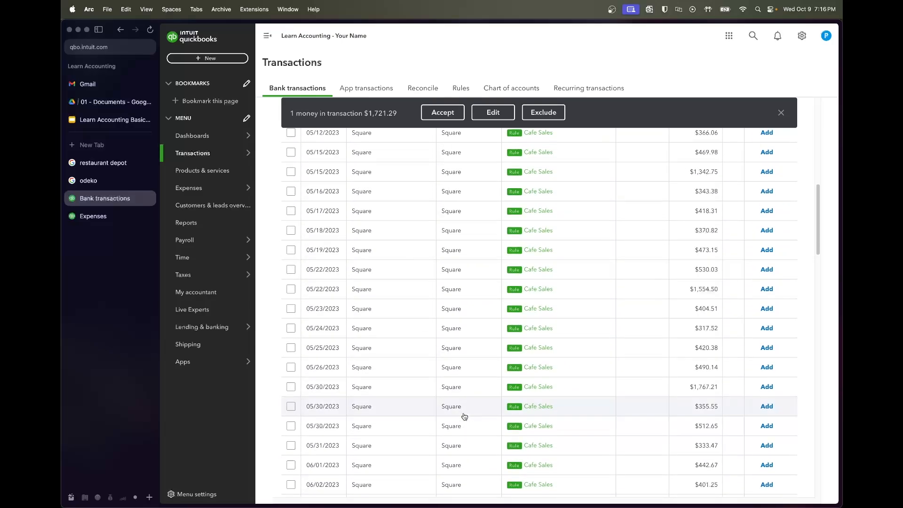
pyautogui.scroll(12, 651, 248)
pyautogui.scroll(-4, 648, 260)
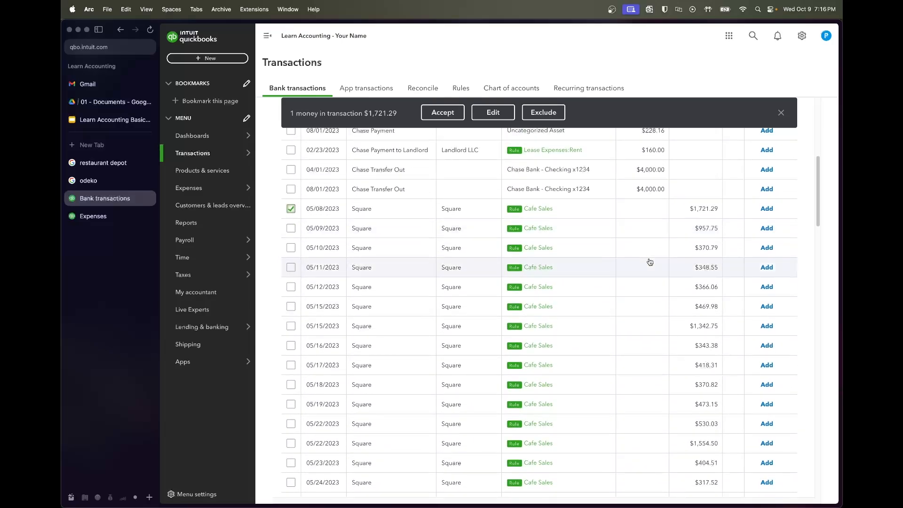
pyautogui.scroll(-15, 589, 298)
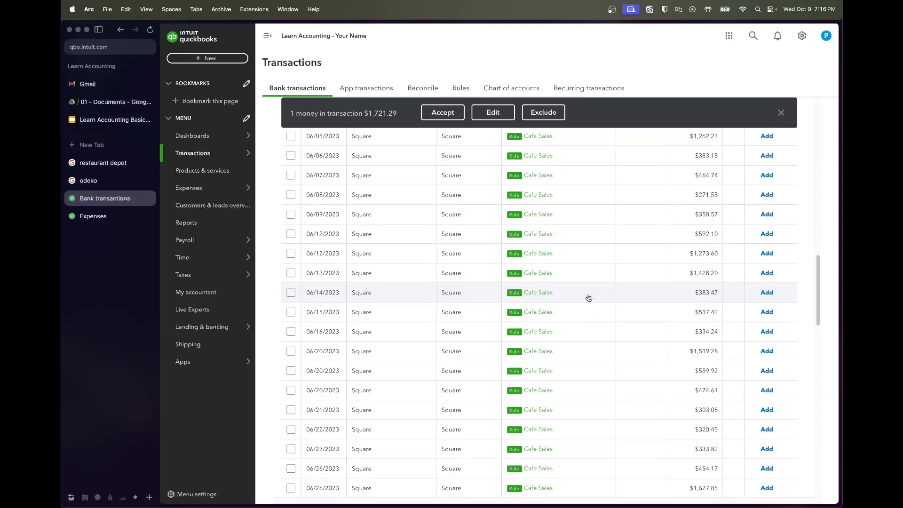
pyautogui.scroll(-12, 588, 298)
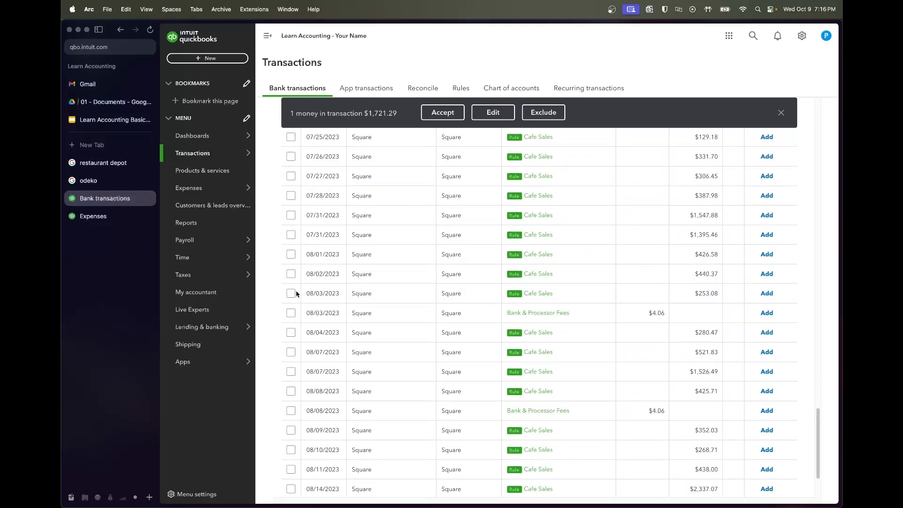
pyautogui.keyDown('shift'); pyautogui.click(291, 295); pyautogui.keyUp('shift')
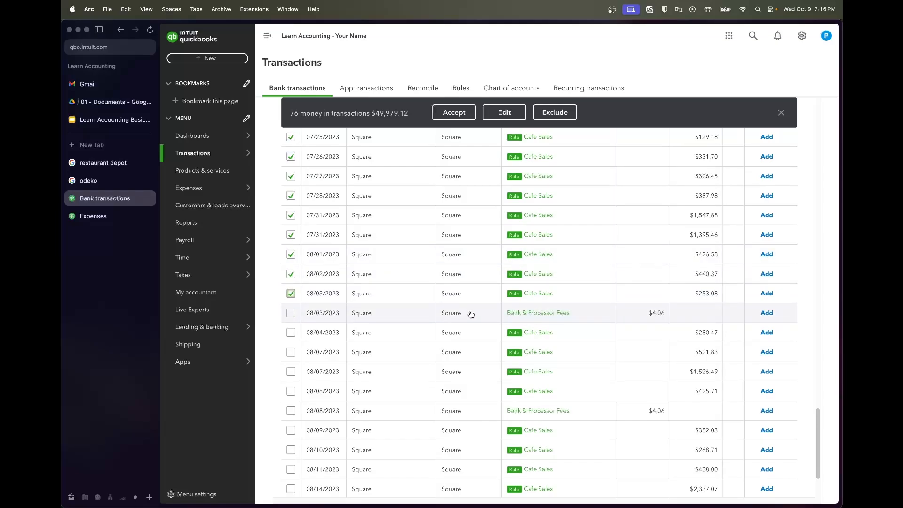
pyautogui.scroll(-3, 470, 315)
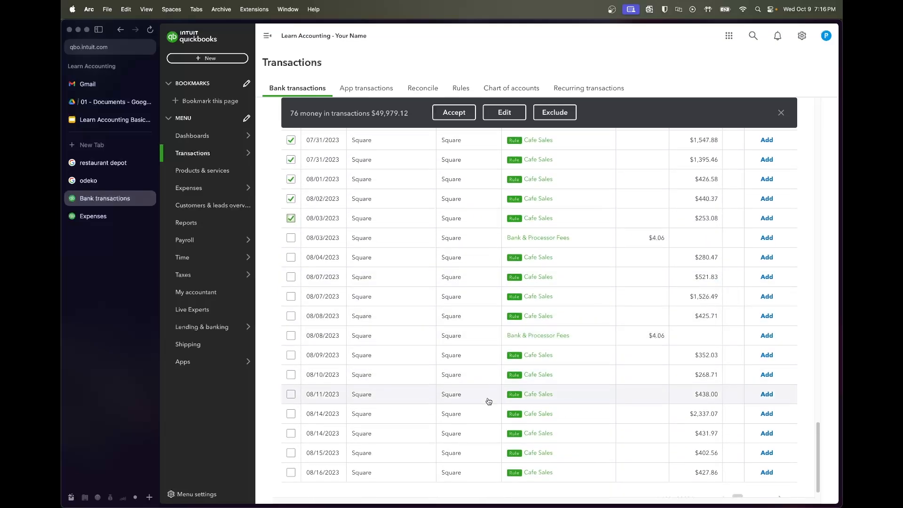
pyautogui.scroll(-1, 486, 401)
pyautogui.keyDown('shift'); pyautogui.click(292, 455); pyautogui.keyUp('shift')
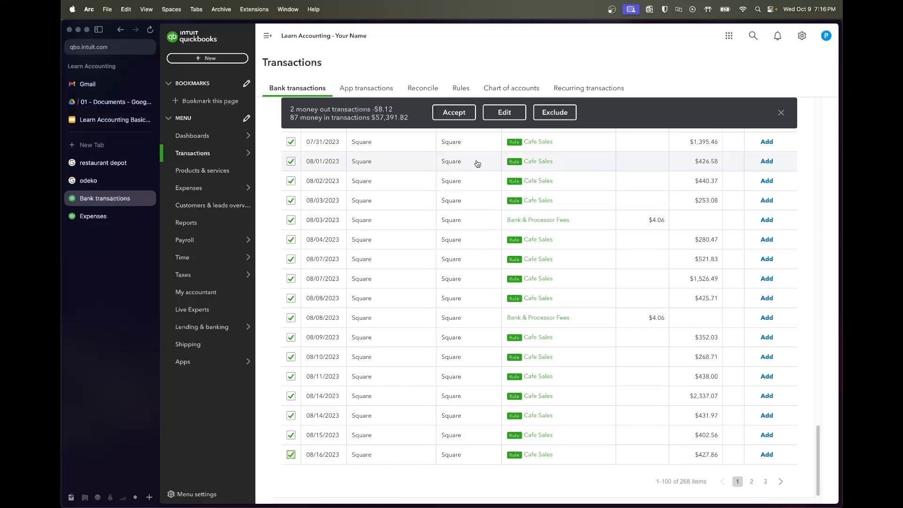
pyautogui.click(454, 113)
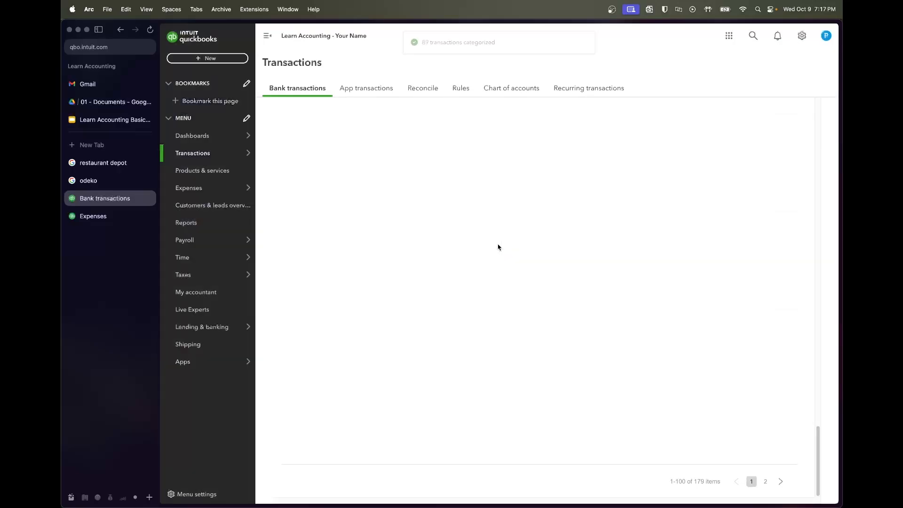
# - Select the remaining Square transactions from 08/17/2023 through 08/31/2023 and accept them under Cafe Sales
pyautogui.scroll(20, 498, 248)
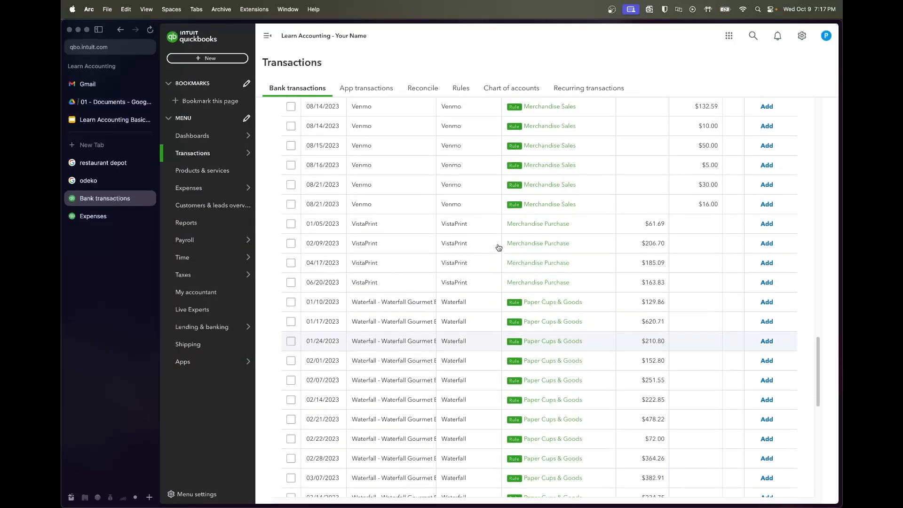
pyautogui.scroll(5, 499, 248)
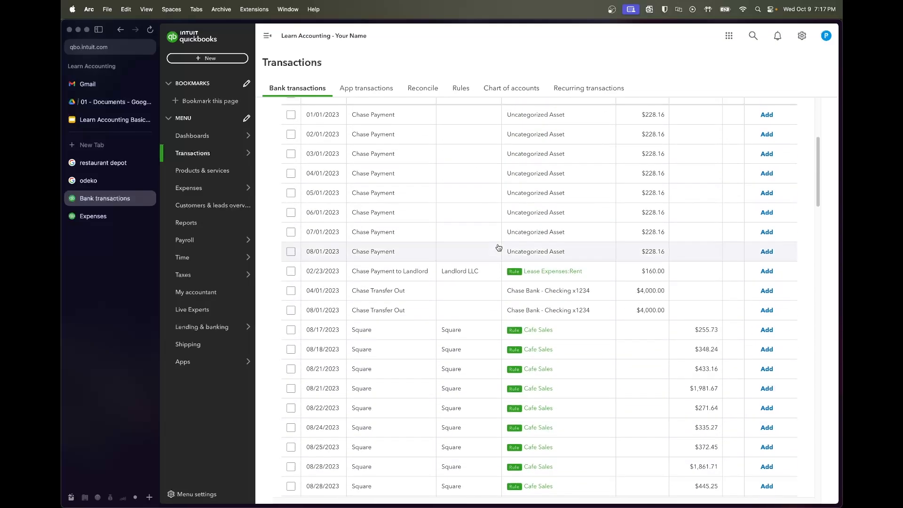
pyautogui.scroll(-3, 499, 248)
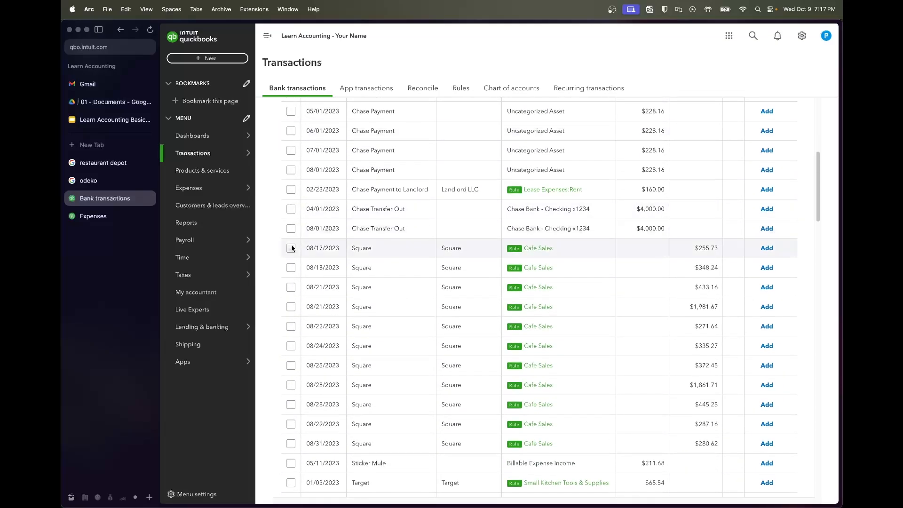
pyautogui.click(290, 249)
pyautogui.scroll(-6, 384, 287)
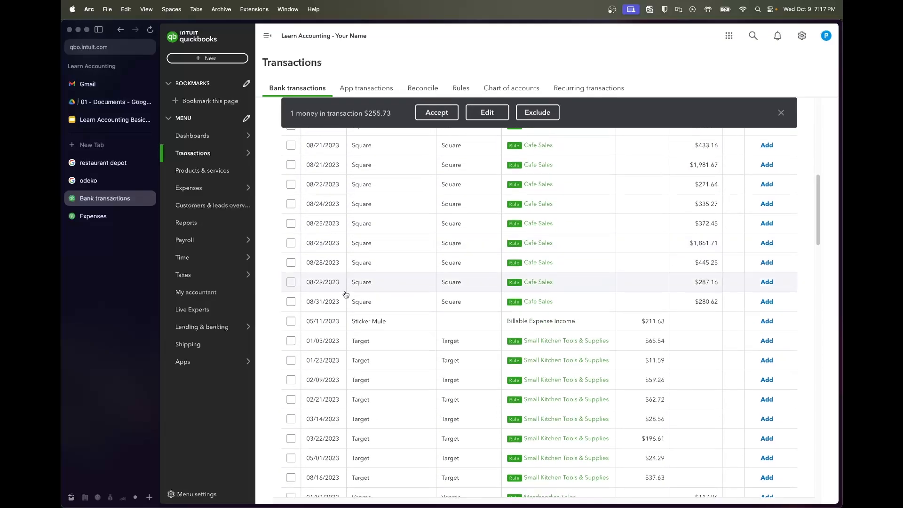
pyautogui.keyDown('shift'); pyautogui.click(291, 301); pyautogui.keyUp('shift')
pyautogui.click(437, 112)
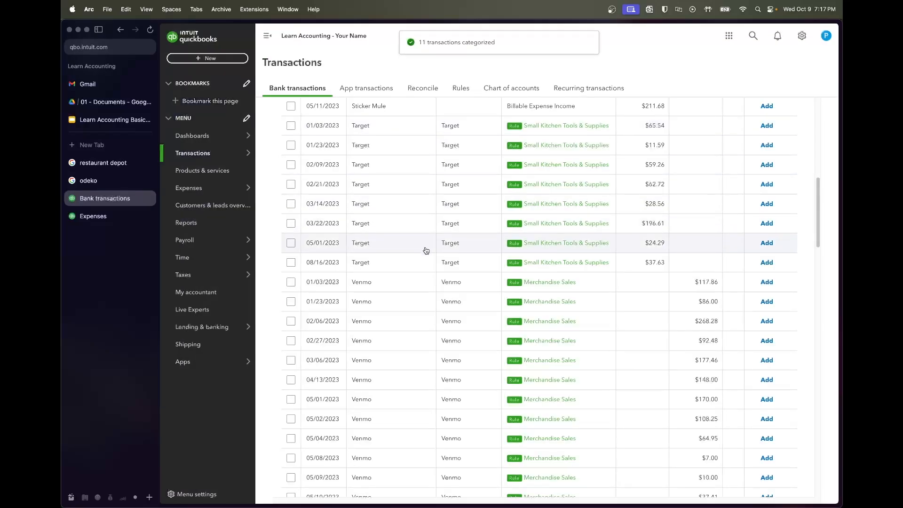
# - Expand the 05/11/2023 Sticker Mule transaction and create Sticker Mule as its new vendor
pyautogui.scroll(2, 425, 249)
pyautogui.scroll(3, 425, 250)
pyautogui.click(421, 254)
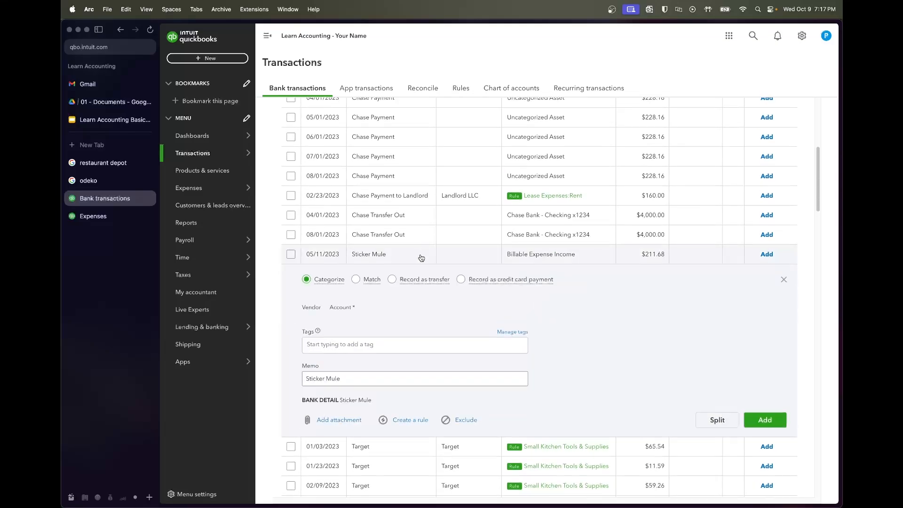
pyautogui.click(347, 322)
pyautogui.write('Sticker Mule')
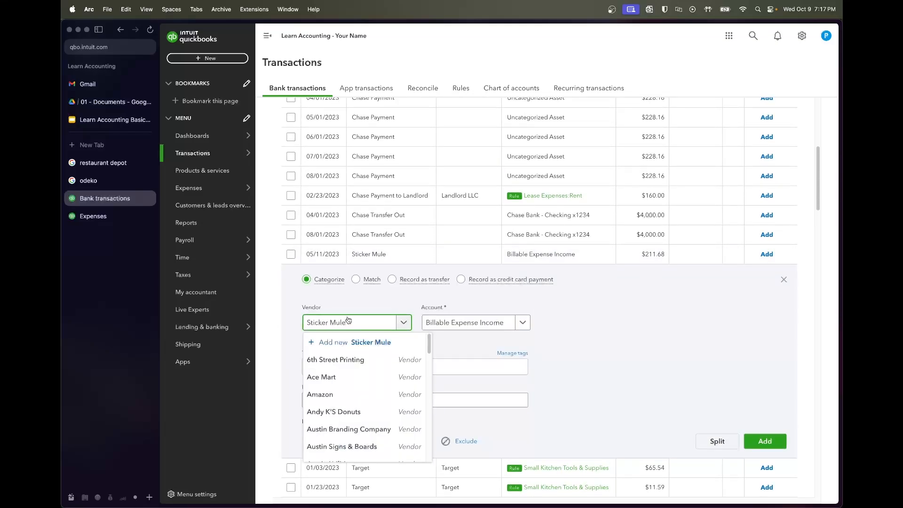
pyautogui.click(352, 342)
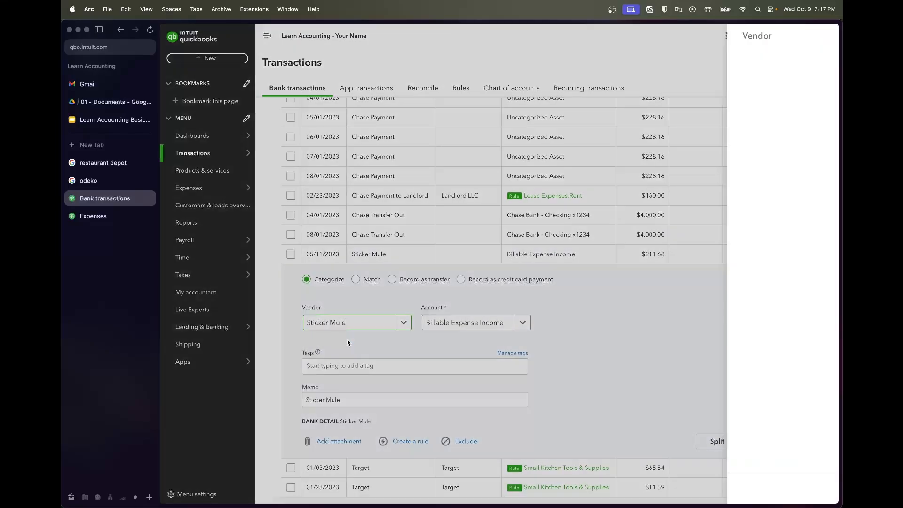
pyautogui.click(802, 493)
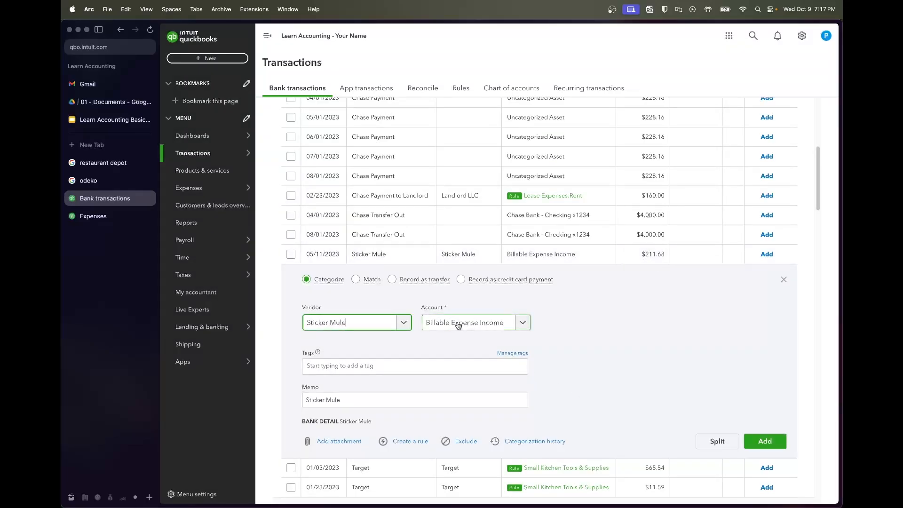
# - Categorize the Sticker Mule transaction to the Paper Cups & Goods account and add it to the books
pyautogui.click(458, 325)
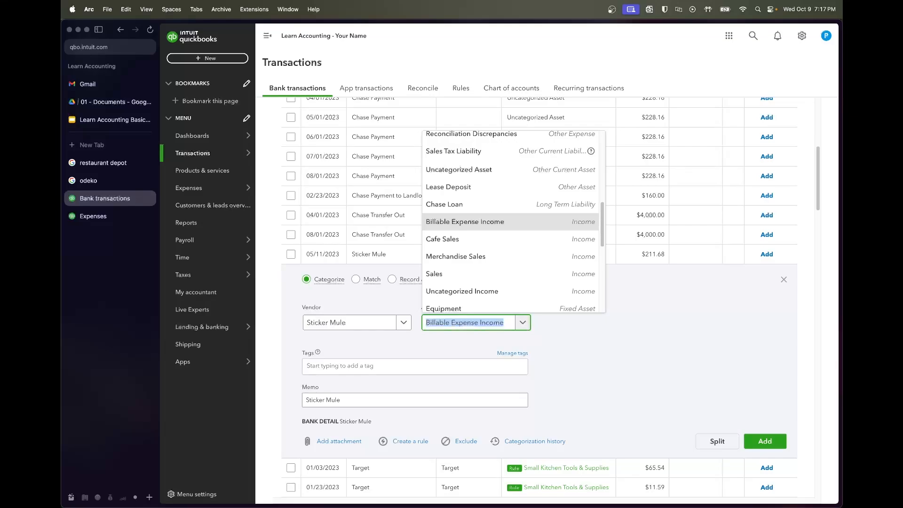
pyautogui.write('paper')
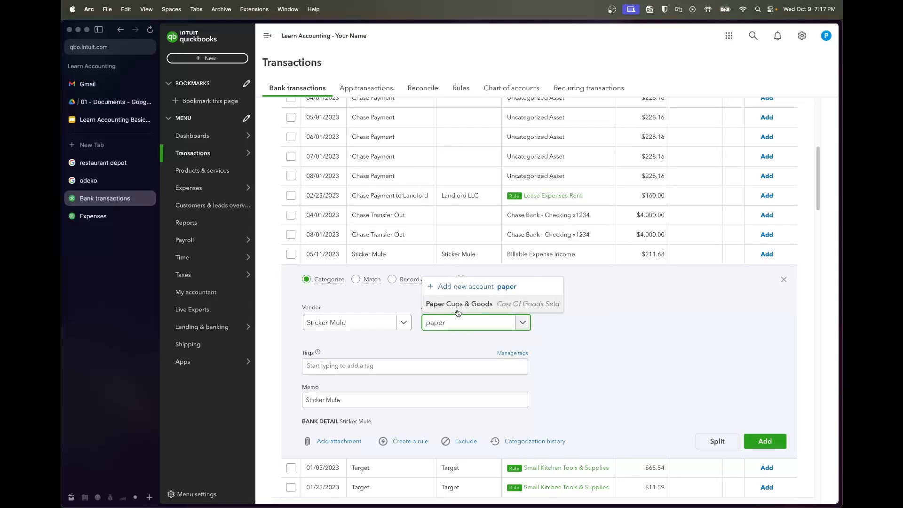
pyautogui.click(456, 304)
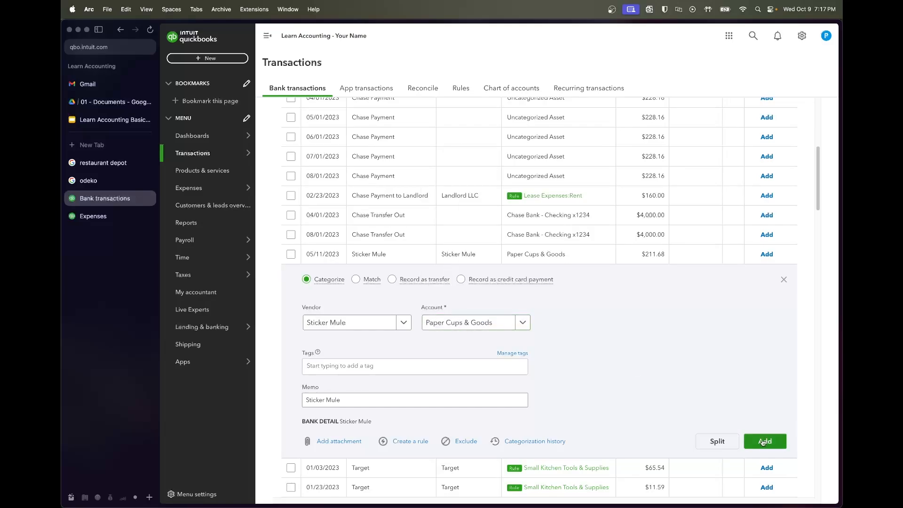
pyautogui.click(763, 441)
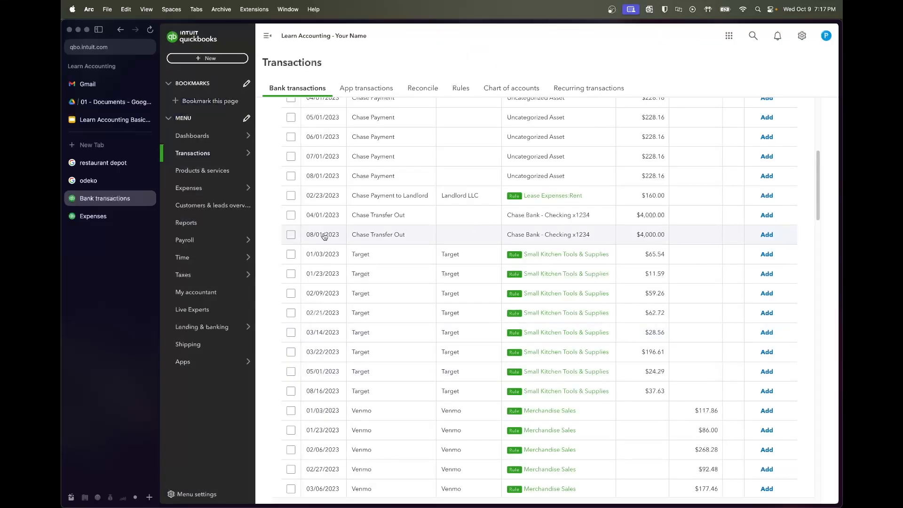
# - Select all Target and Venmo transactions, from Target on 01/03/2023 through the last Venmo on 08/21/2023, and accept them
pyautogui.click(290, 254)
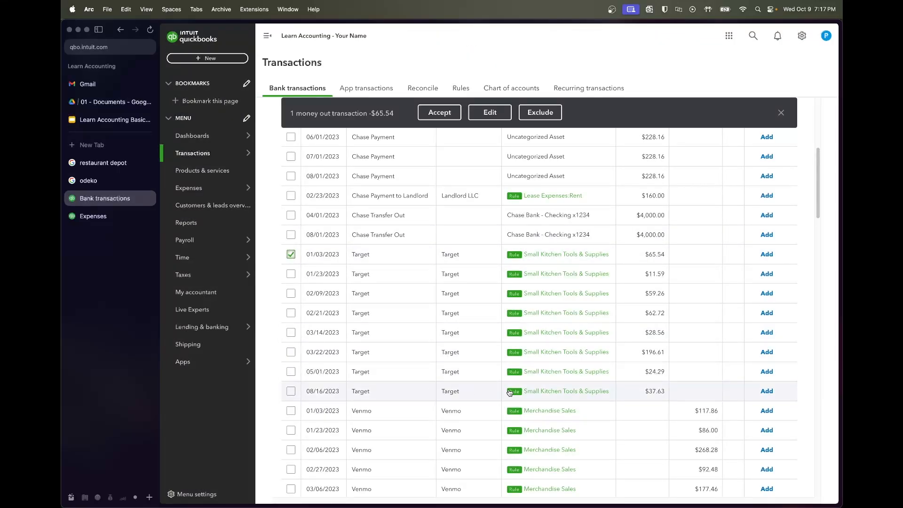
pyautogui.scroll(-10, 447, 384)
pyautogui.scroll(-8, 510, 390)
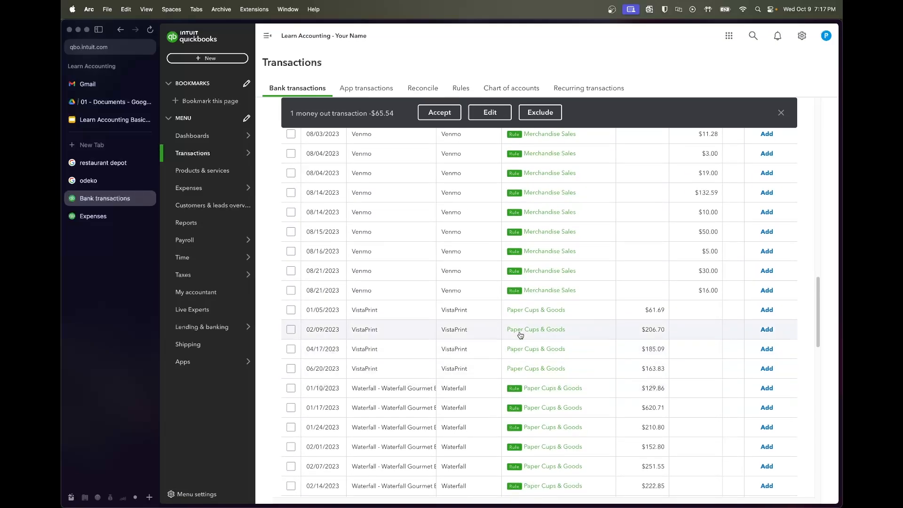
pyautogui.keyDown('shift'); pyautogui.click(291, 290); pyautogui.keyUp('shift')
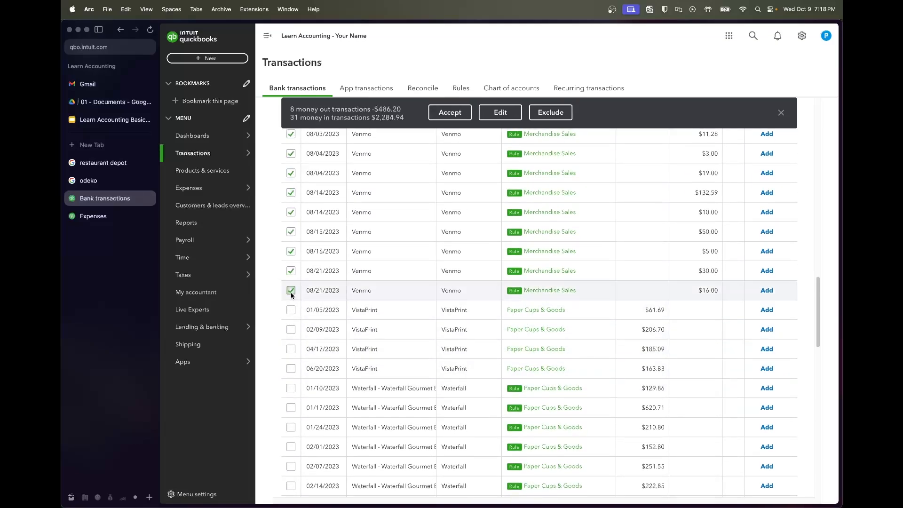
pyautogui.click(454, 118)
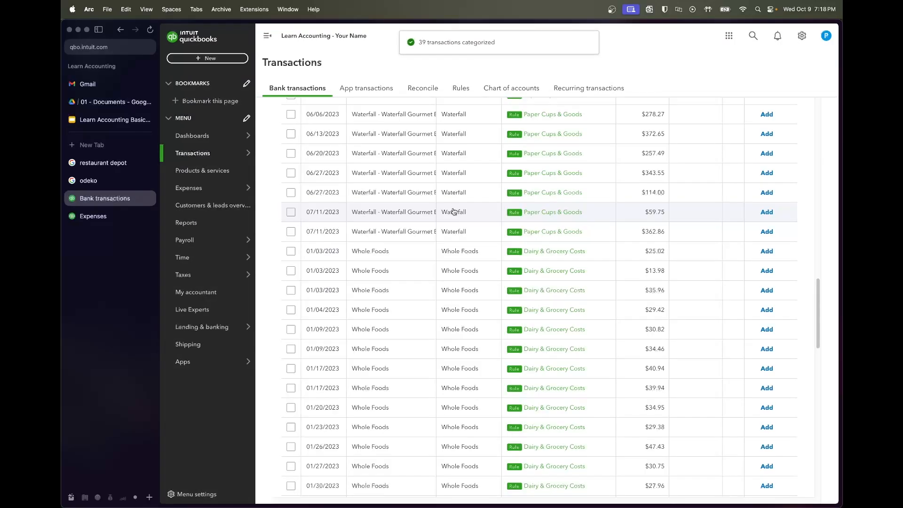
# - Open the four VistaPrint transactions for bulk editing and set their transaction type to Expense
pyautogui.scroll(8, 454, 211)
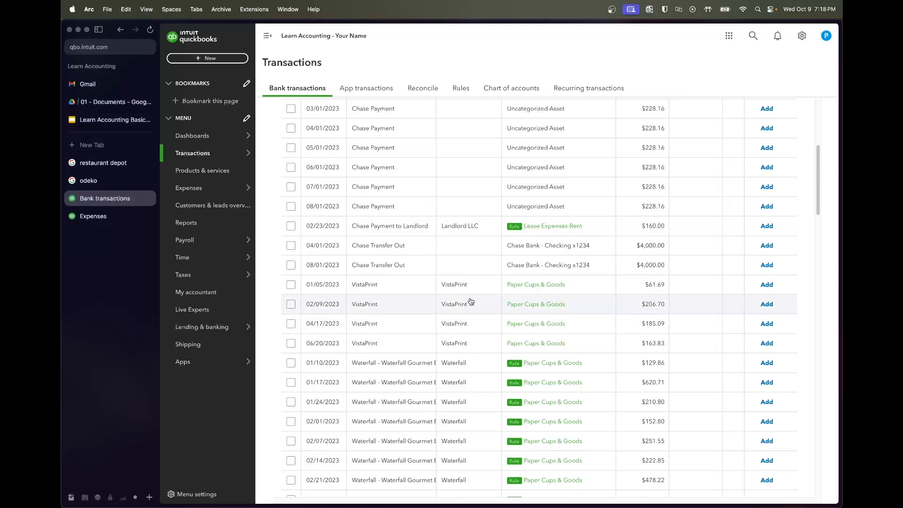
pyautogui.click(291, 284)
pyautogui.keyDown('shift'); pyautogui.click(291, 343); pyautogui.keyUp('shift')
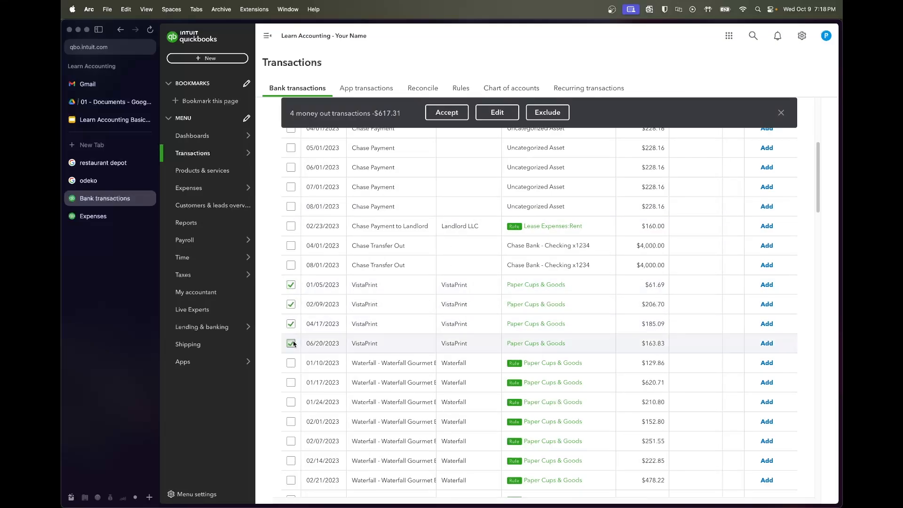
pyautogui.click(497, 112)
pyautogui.click(418, 217)
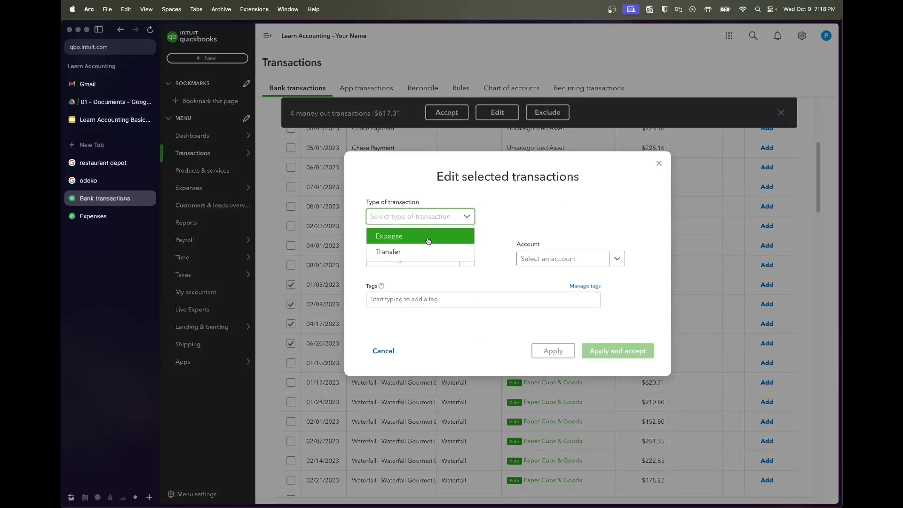
pyautogui.click(427, 235)
# - Assign the VistaPrint vendor and the Merchandise Purchase account to the selected transactions, applying and accepting the changes
pyautogui.click(427, 262)
pyautogui.write('vista')
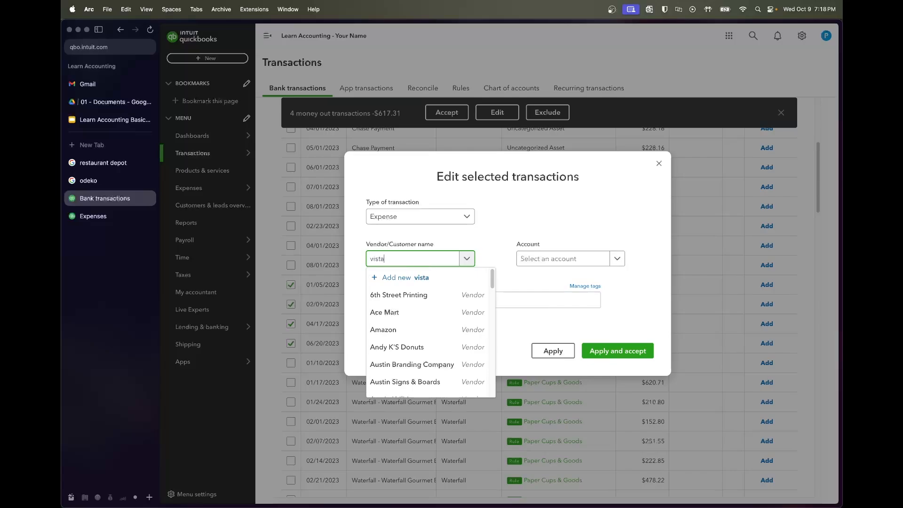
pyautogui.click(421, 294)
pyautogui.click(541, 258)
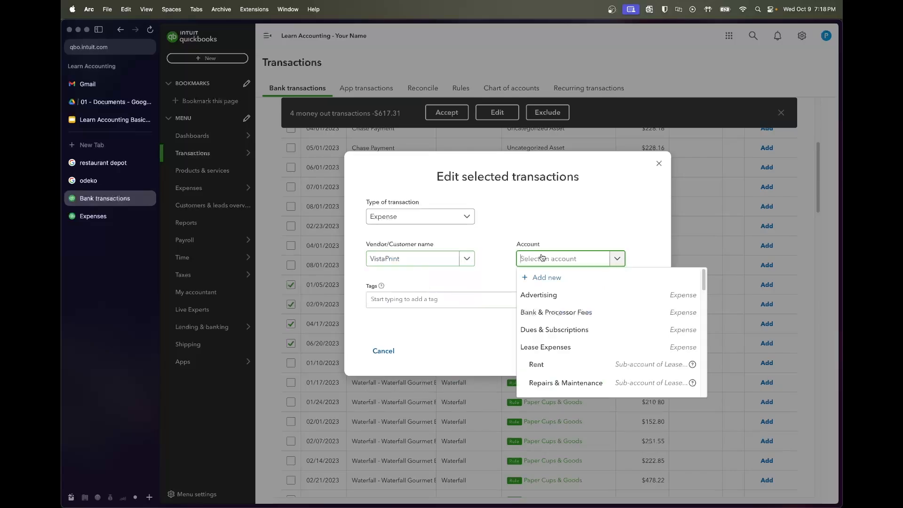
pyautogui.write('merch')
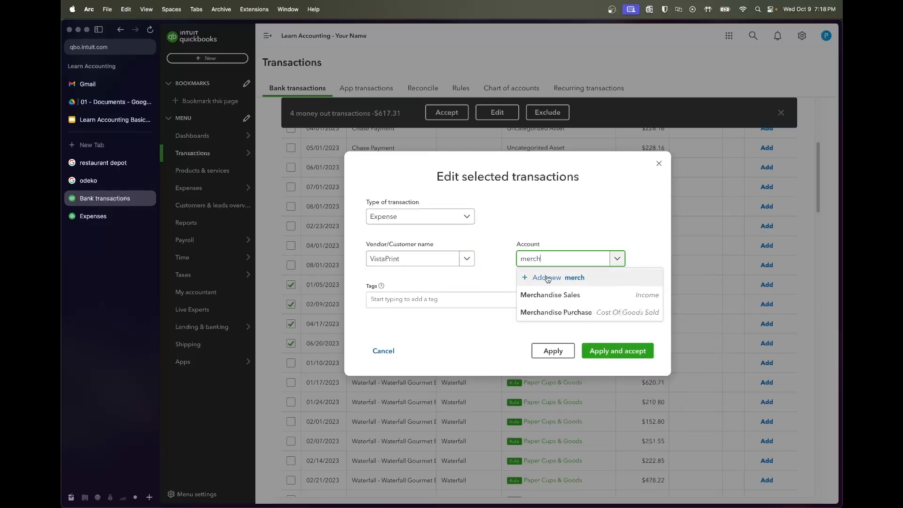
pyautogui.click(558, 310)
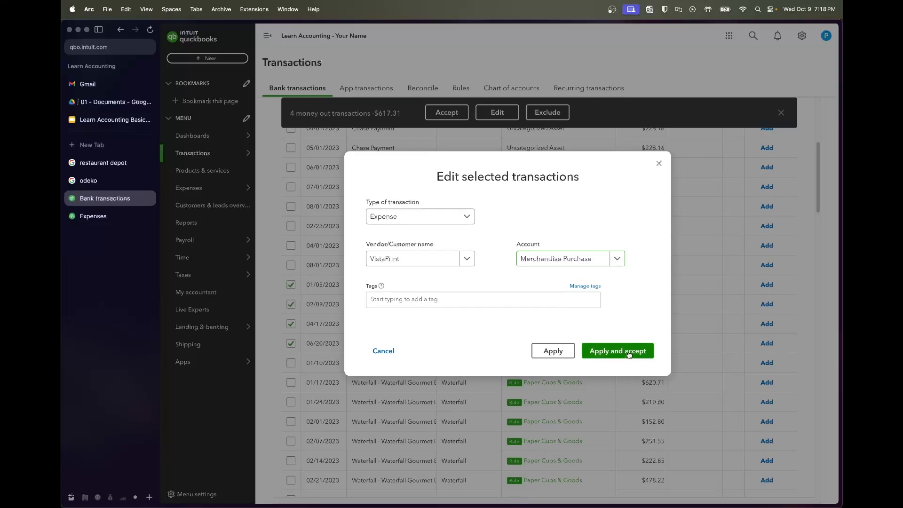
pyautogui.click(621, 352)
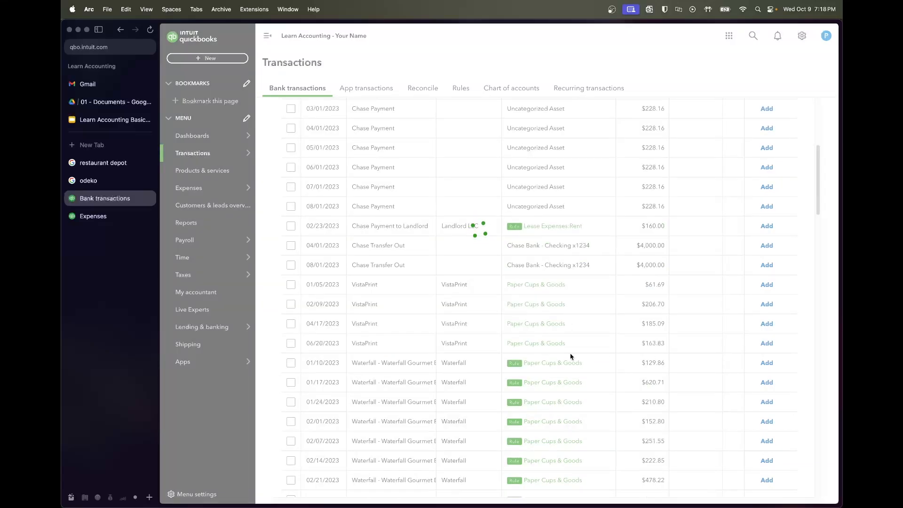
# - Select all transactions from Waterfall on 01/10/2023 through Whole Foods on 06/30/2023 and accept them
pyautogui.click(291, 285)
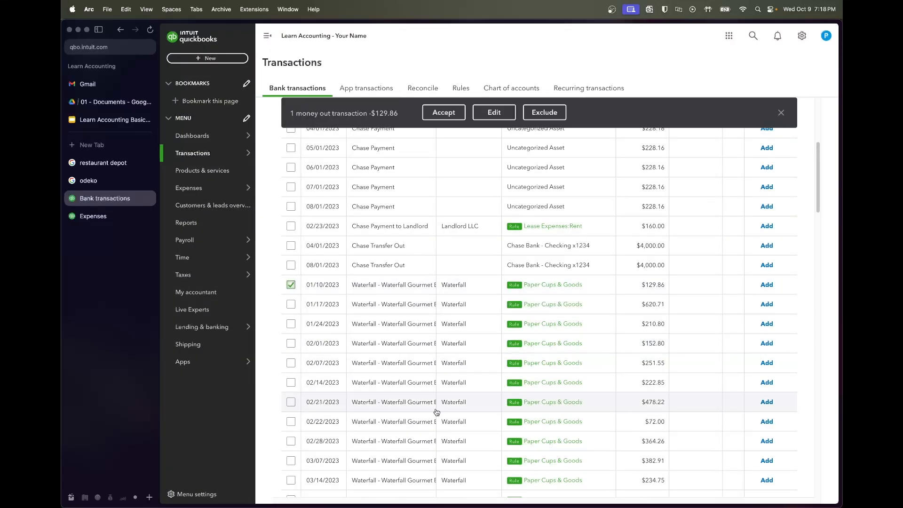
pyautogui.scroll(-10, 437, 412)
pyautogui.scroll(-15, 437, 412)
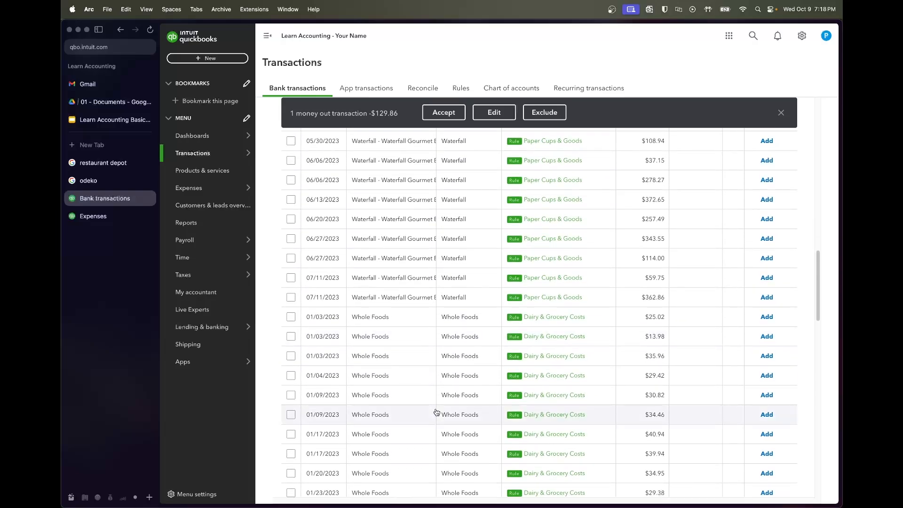
pyautogui.scroll(-5, 436, 412)
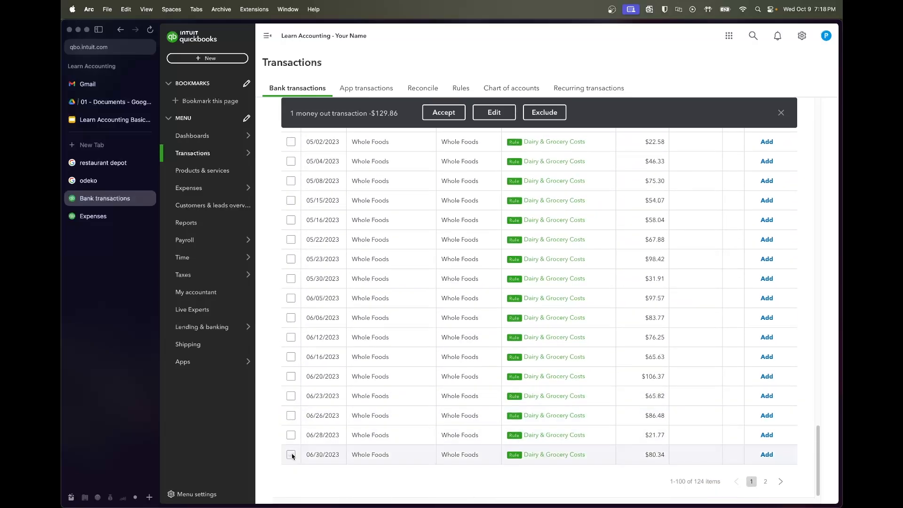
pyautogui.keyDown('shift'); pyautogui.click(291, 455); pyautogui.keyUp('shift')
pyautogui.click(458, 113)
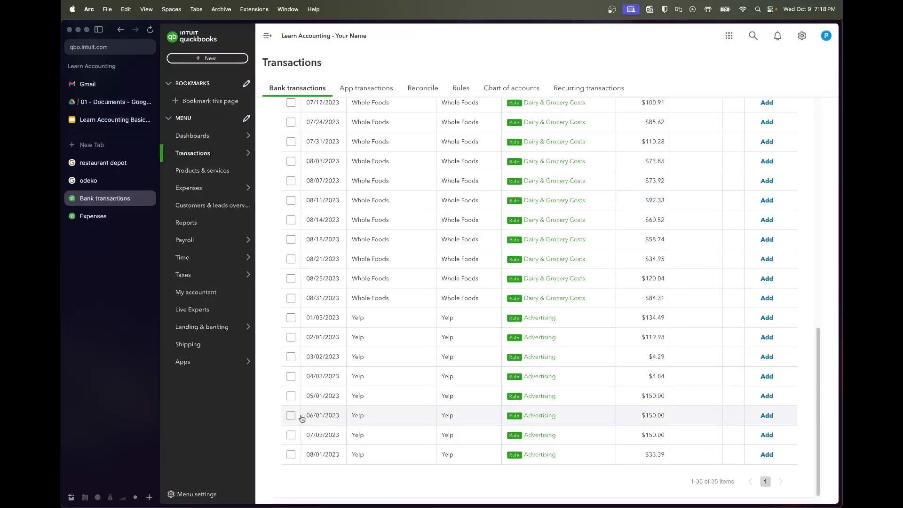
pyautogui.click(291, 455)
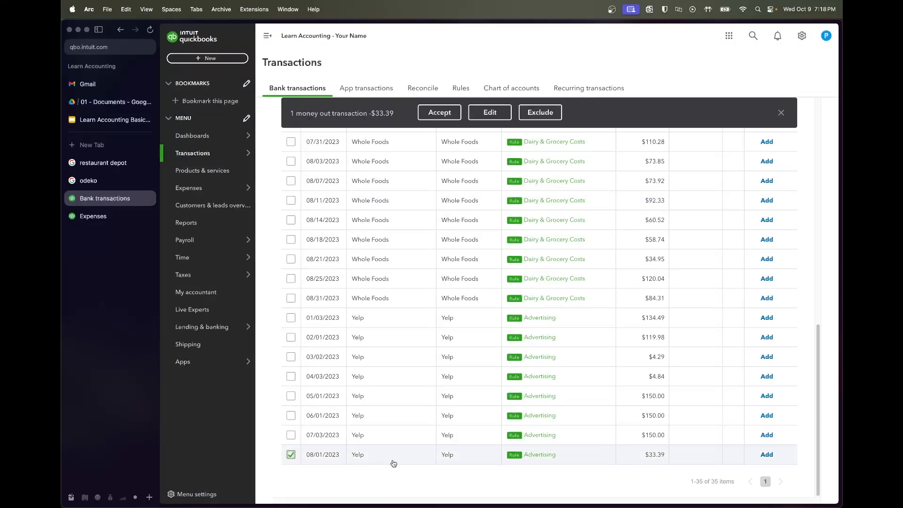
pyautogui.scroll(5, 449, 399)
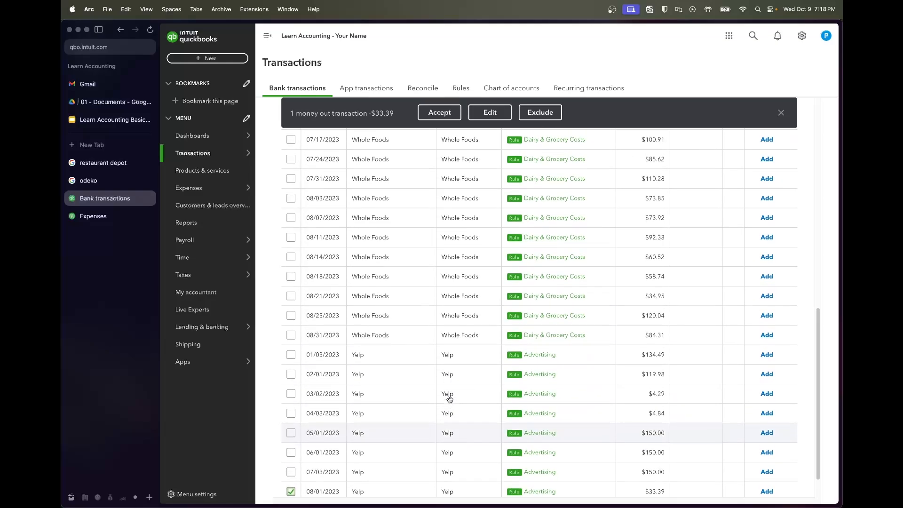
pyautogui.scroll(2, 450, 399)
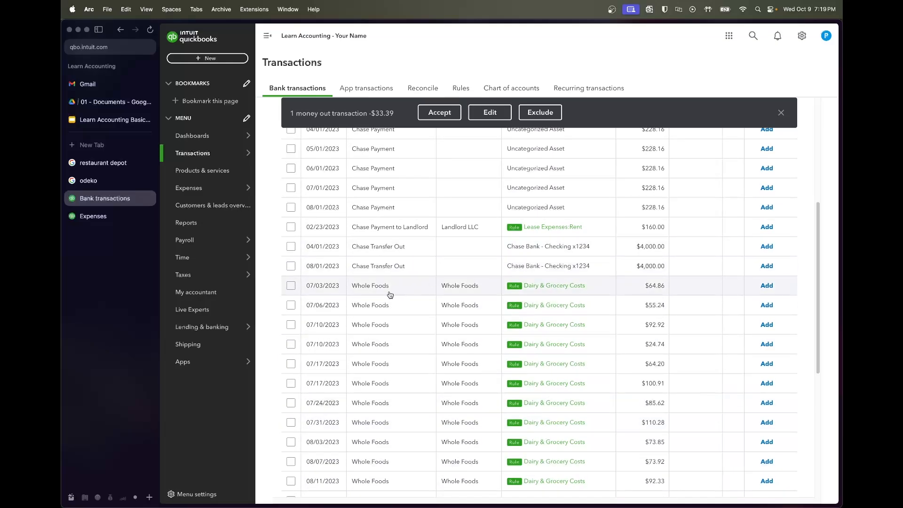
pyautogui.click(291, 286)
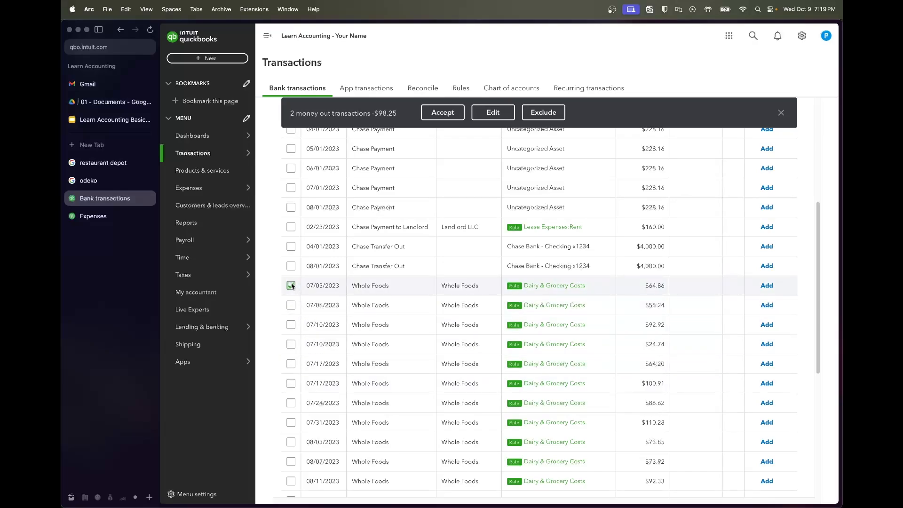
pyautogui.click(781, 113)
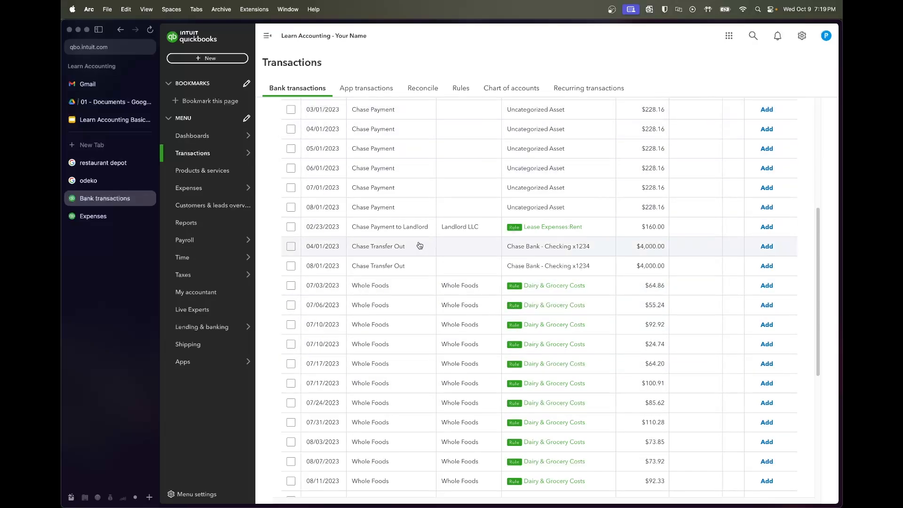
# - Select all transactions from Whole Foods on 07/03/2023 through Yelp on 08/01/2023 and accept them
pyautogui.click(291, 285)
pyautogui.scroll(-3, 388, 343)
pyautogui.scroll(-5, 388, 342)
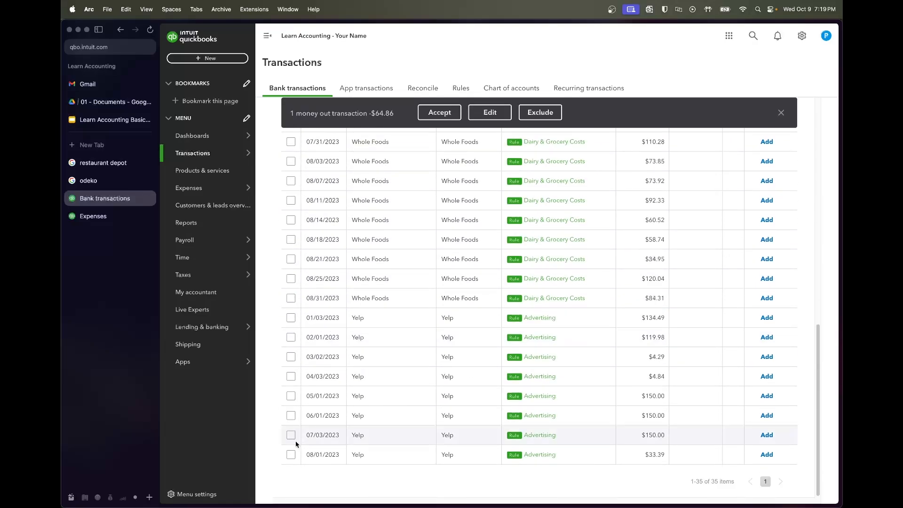
pyautogui.keyDown('shift'); pyautogui.click(291, 454); pyautogui.keyUp('shift')
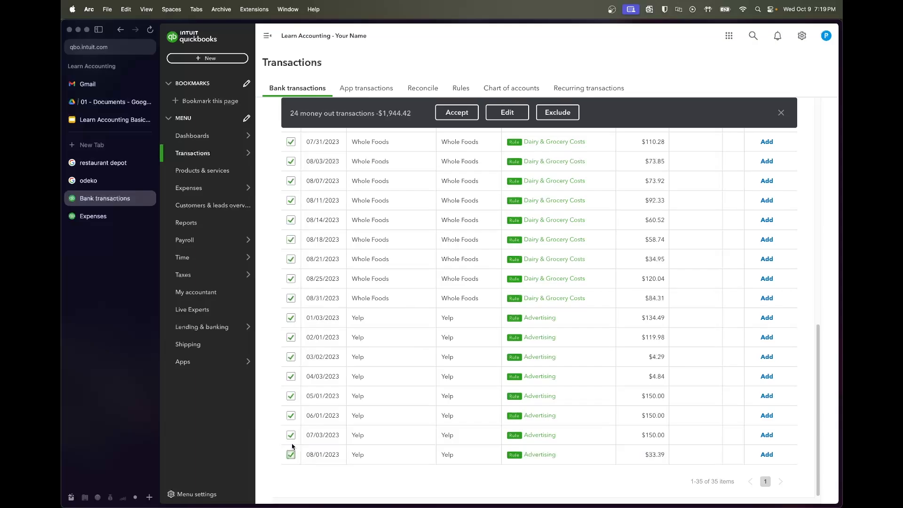
pyautogui.click(457, 112)
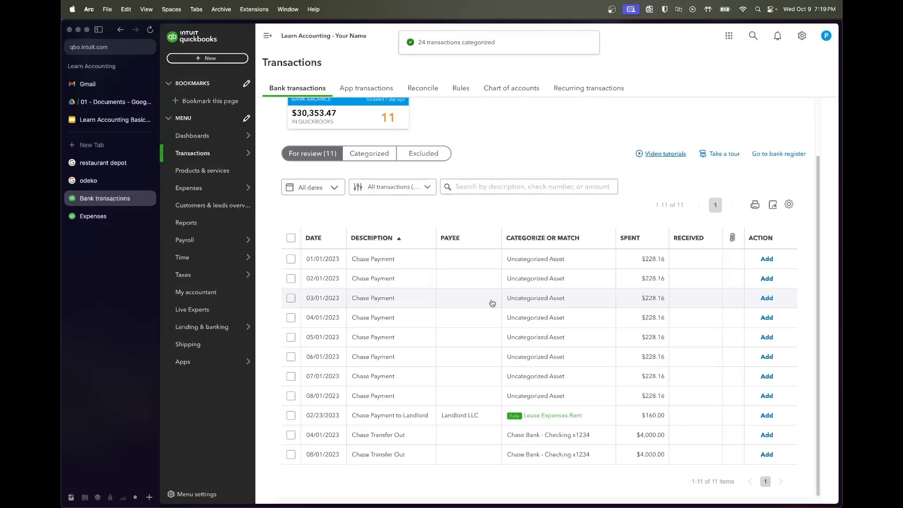
# - Review the remaining pending transactions and expand the 04/01/2023 Chase Transfer Out entry
pyautogui.scroll(3, 492, 303)
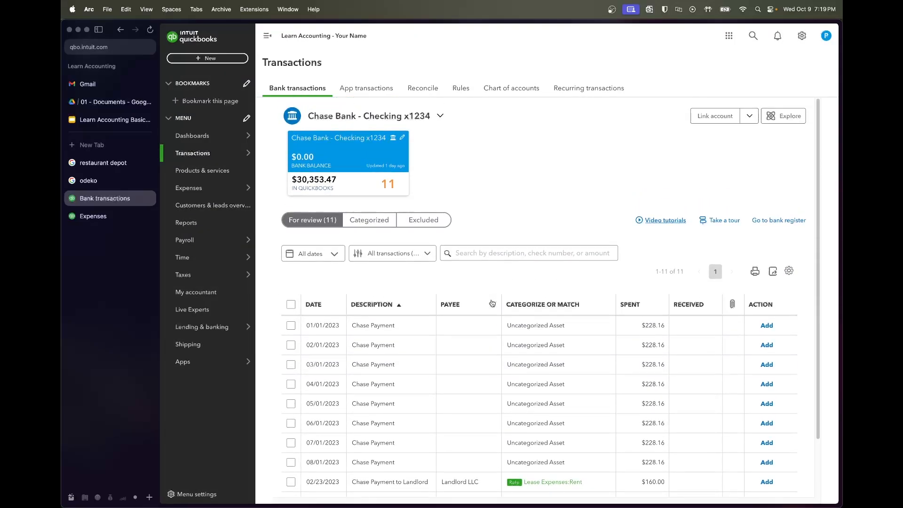
pyautogui.scroll(-3, 492, 303)
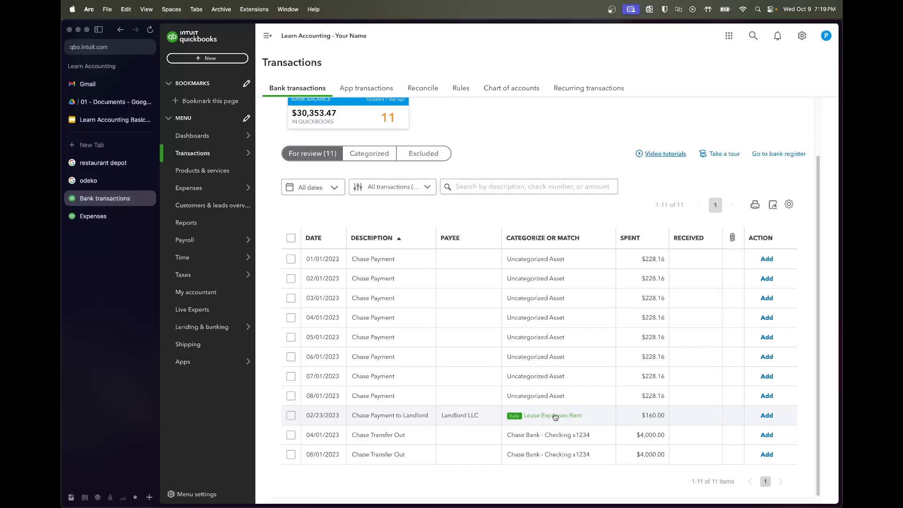
pyautogui.click(389, 439)
pyautogui.scroll(-3, 423, 400)
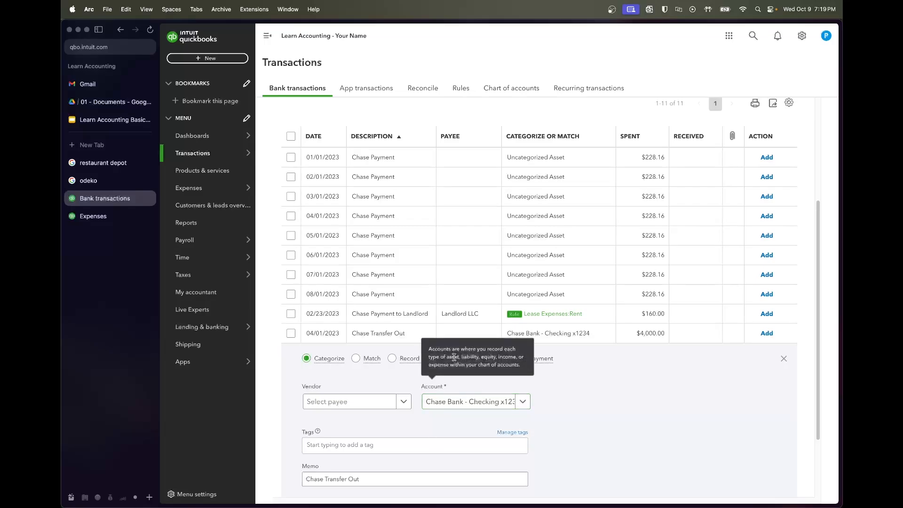
# - Search the categorized transactions for "chase transfer out" to check how earlier ones were handled
pyautogui.scroll(2, 471, 277)
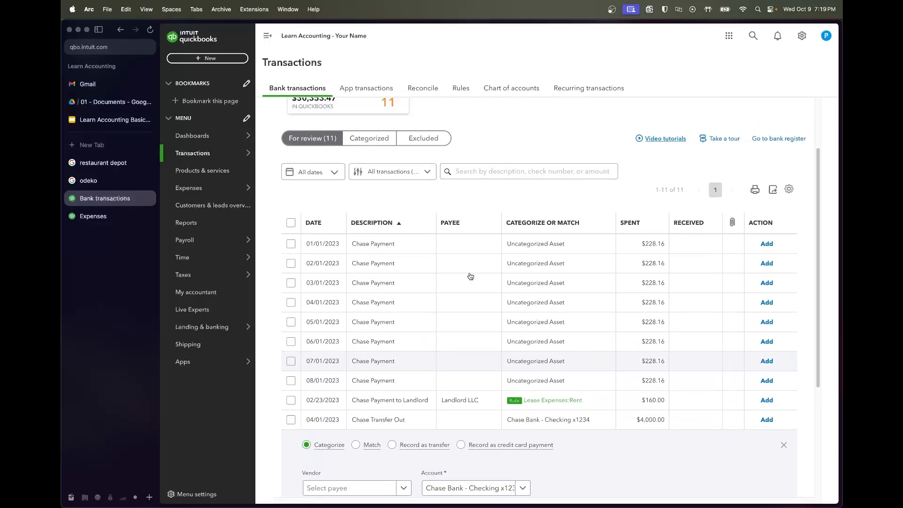
pyautogui.scroll(1, 471, 277)
pyautogui.click(369, 164)
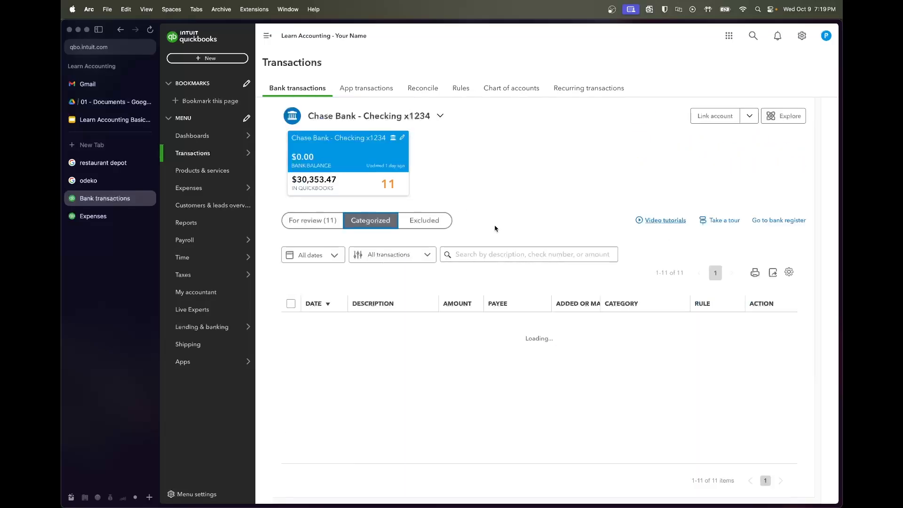
pyautogui.click(485, 251)
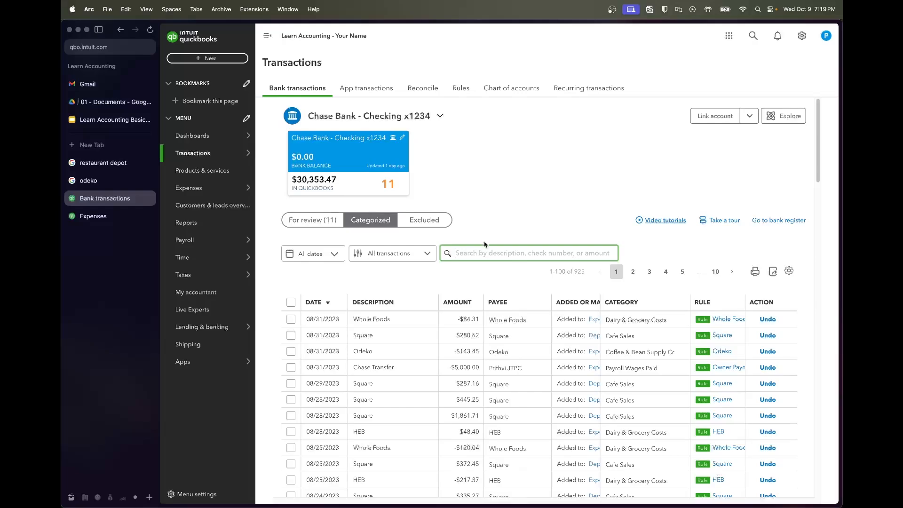
pyautogui.write('chase transfer out')
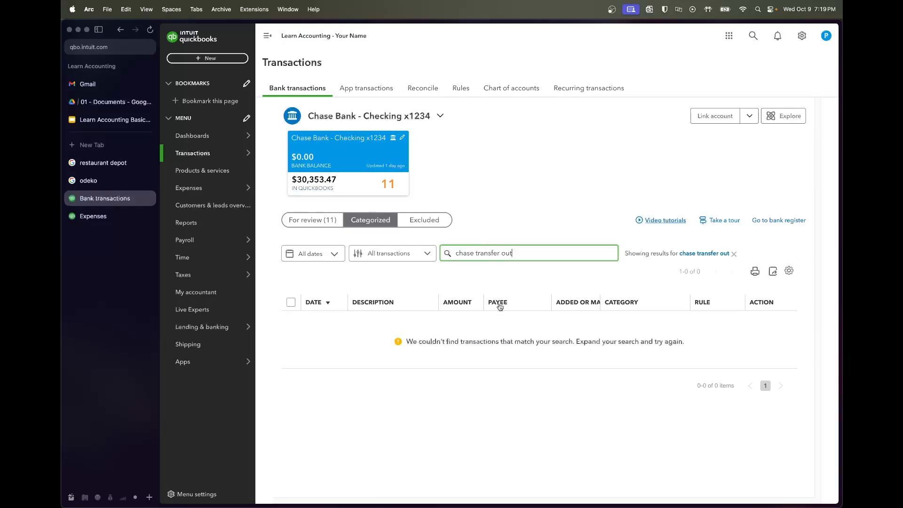
# - Expand the 08/01/2023 Chase Transfer Out entry among the transactions for review and copy "Chase Transfer" from its memo
pyautogui.click(330, 221)
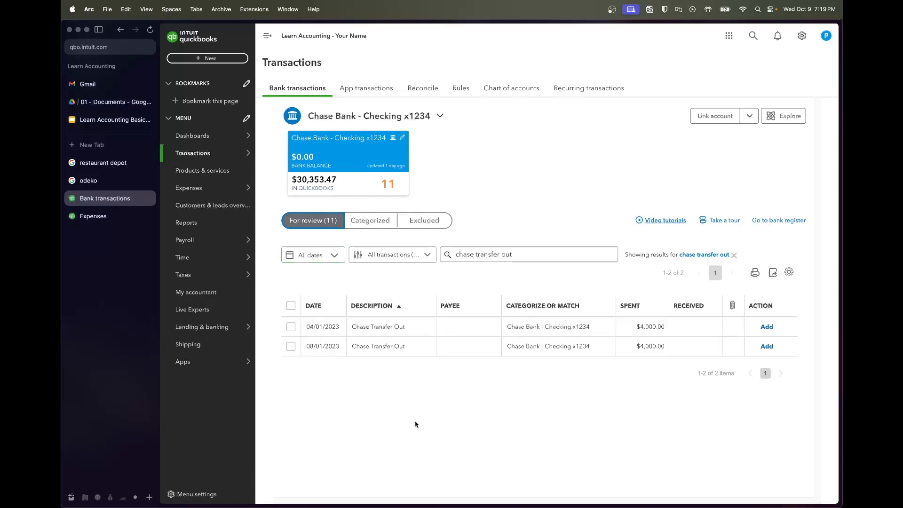
pyautogui.click(416, 347)
pyautogui.scroll(-3, 411, 439)
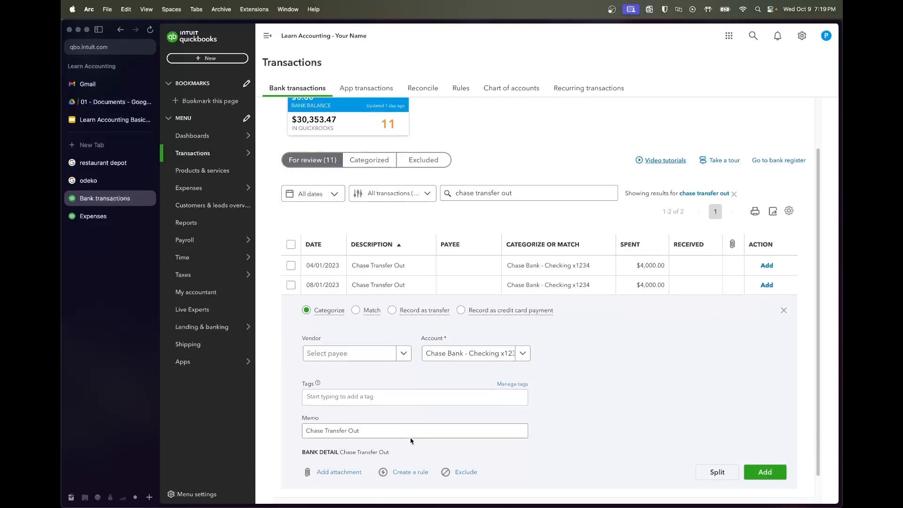
pyautogui.moveTo(348, 431); pyautogui.dragTo(282, 435)
pyautogui.press('super+c')
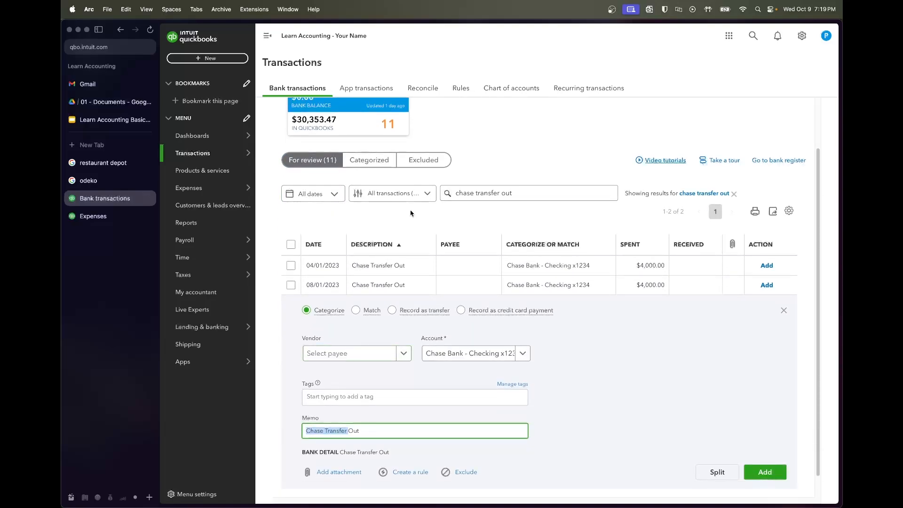
# - Search the categorized transactions for "Chase Transfer" and examine the payees and categories used for them
pyautogui.click(368, 160)
pyautogui.click(479, 253)
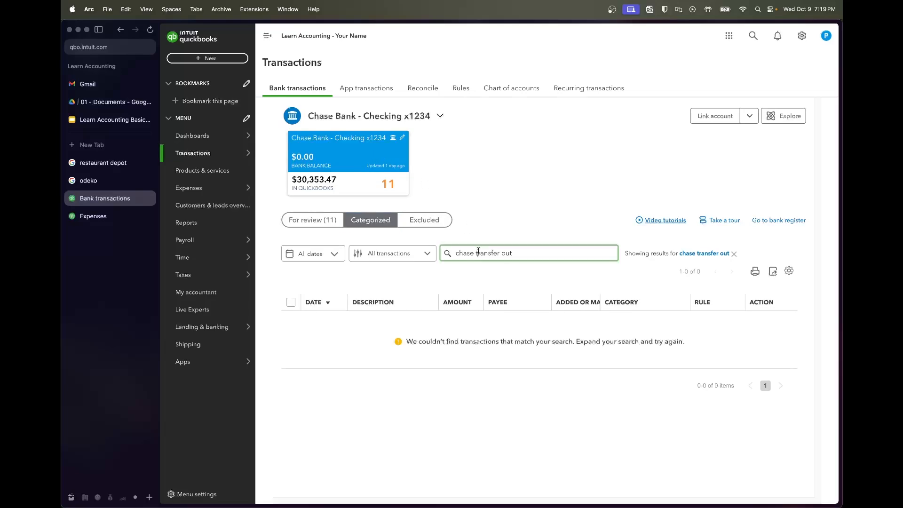
pyautogui.press('super+a')
pyautogui.press('super+v')
pyautogui.press('Return')
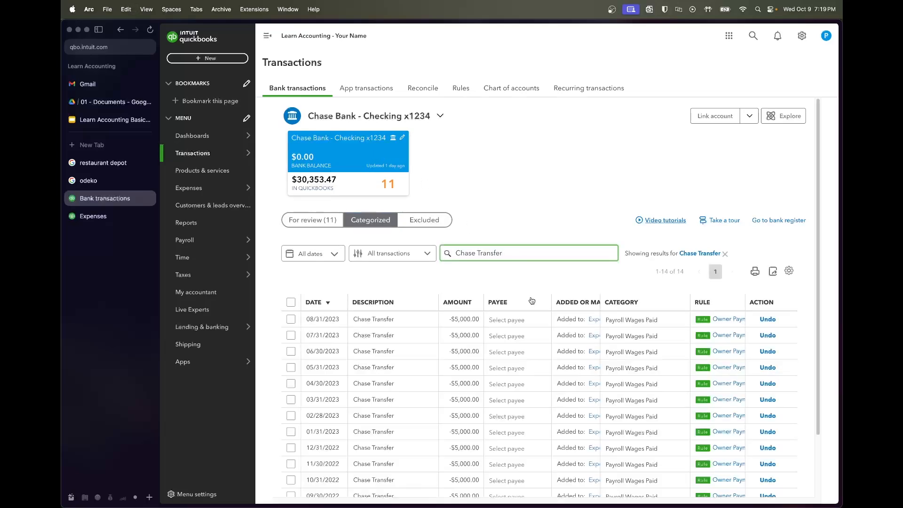
pyautogui.scroll(-2, 517, 342)
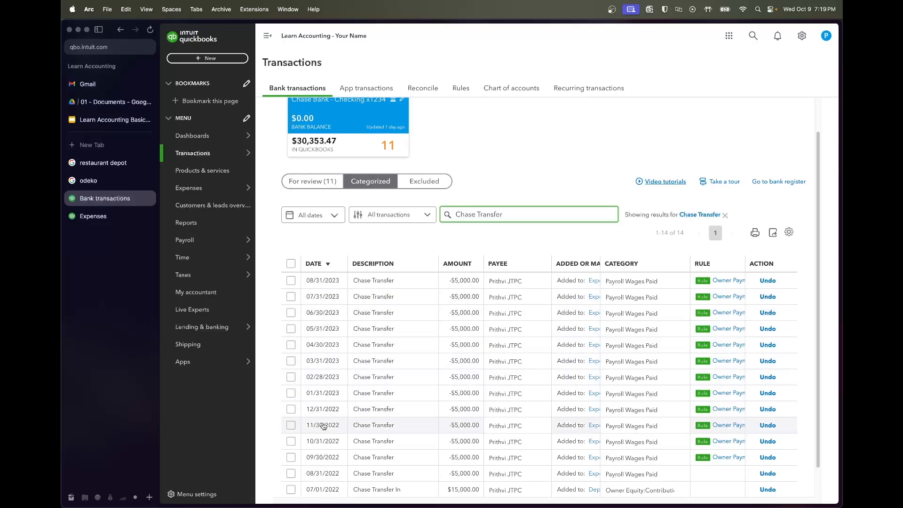
# - Return to the transactions awaiting review and expand the 04/01/2023 Chase Transfer Out entry
pyautogui.click(313, 181)
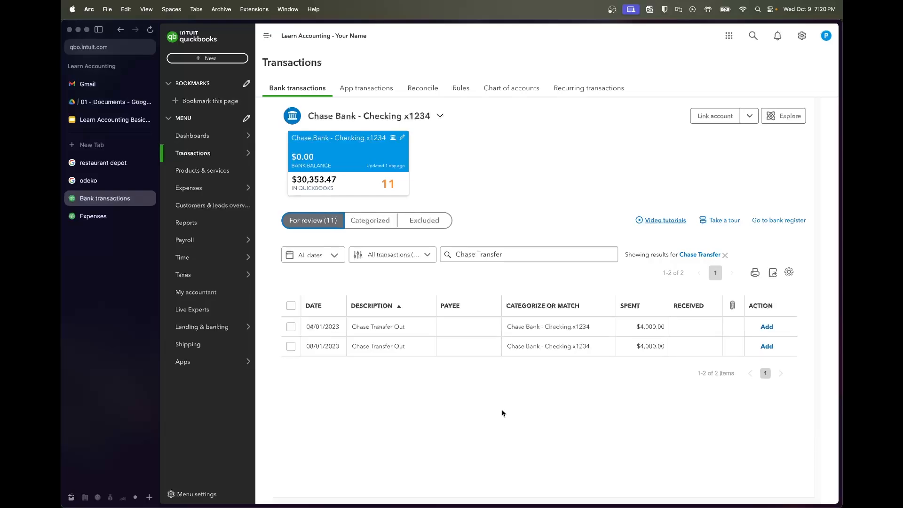
pyautogui.click(470, 329)
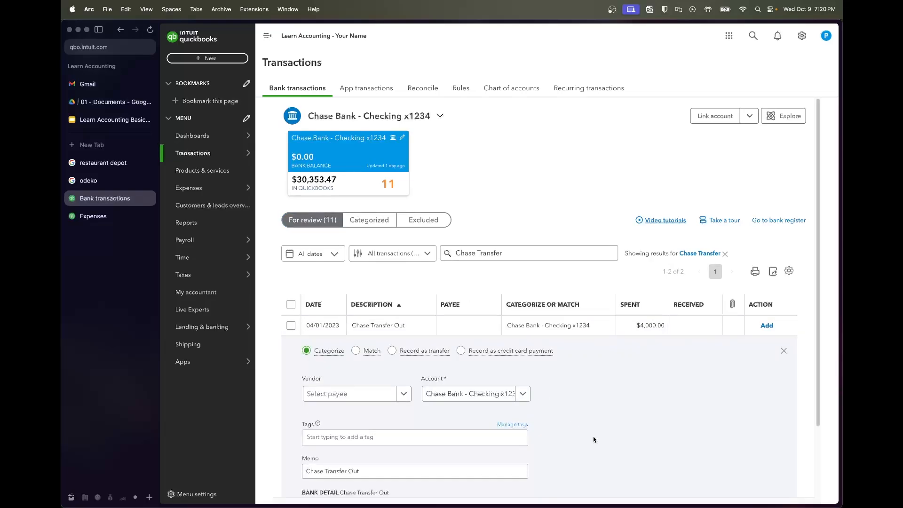
pyautogui.scroll(-3, 592, 440)
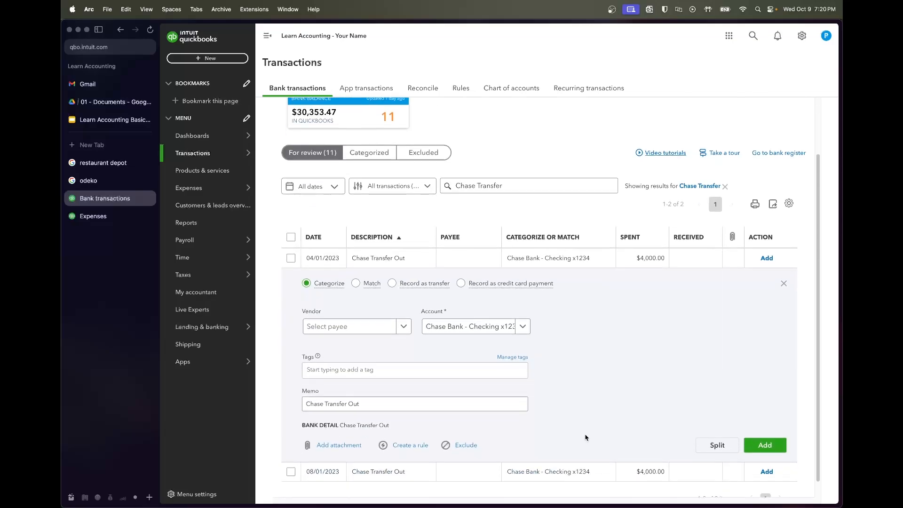
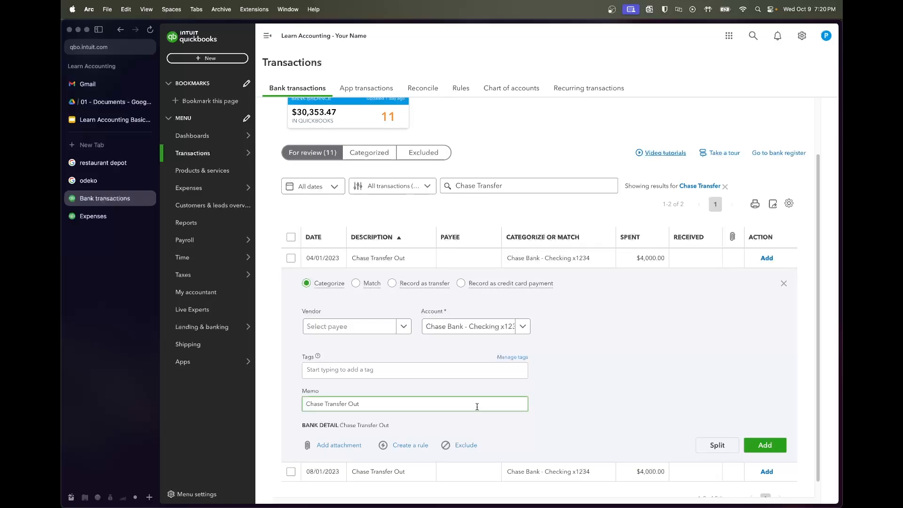
# - Try to assign the 04/01/2023 Chase Transfer Out to the owner's employee payee with the account Owner Equity:Distributions
pyautogui.click(371, 328)
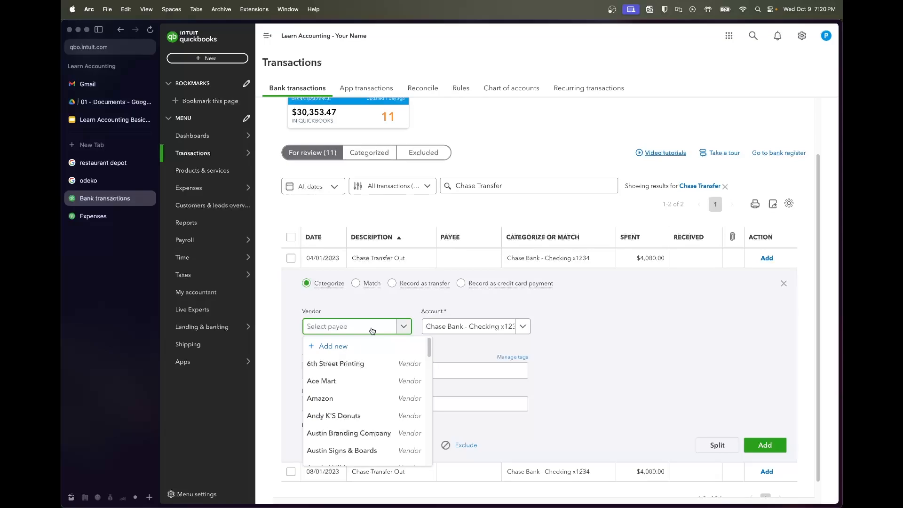
pyautogui.write('Prithvi')
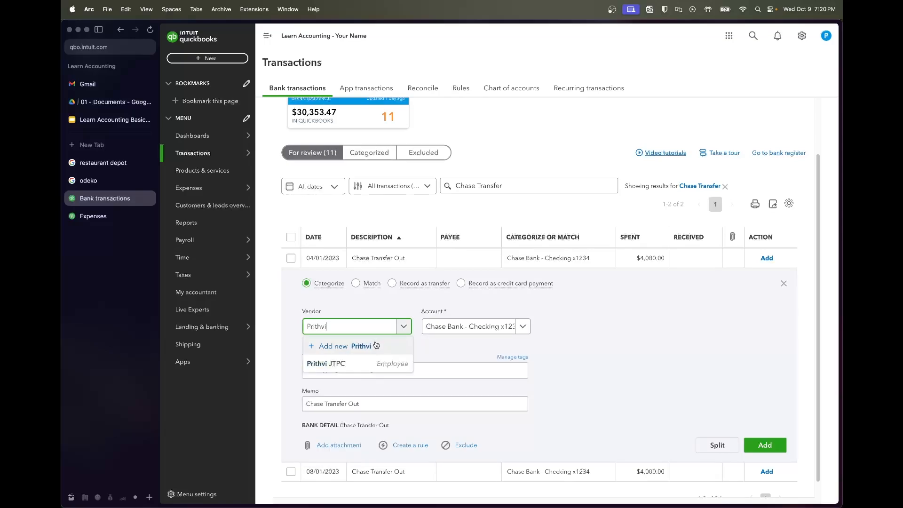
pyautogui.click(368, 363)
pyautogui.click(450, 331)
pyautogui.write('distr')
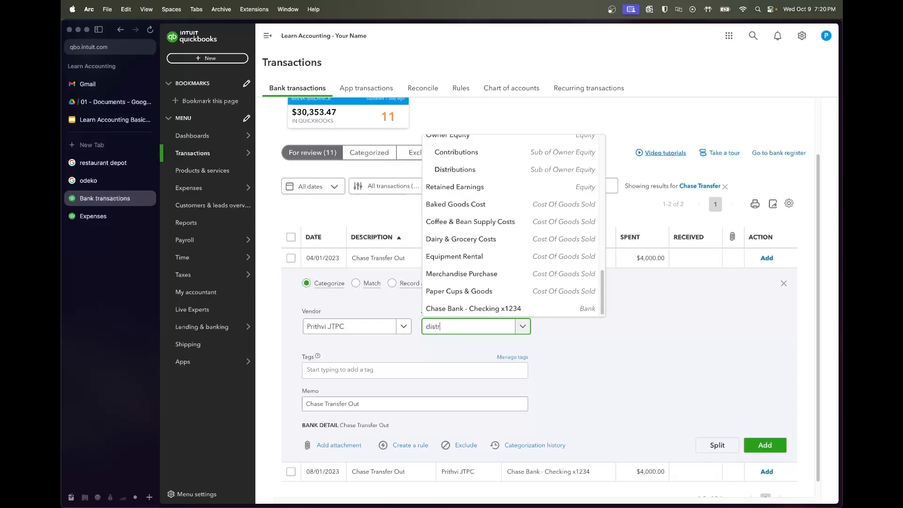
pyautogui.write('ibution')
pyautogui.click(459, 306)
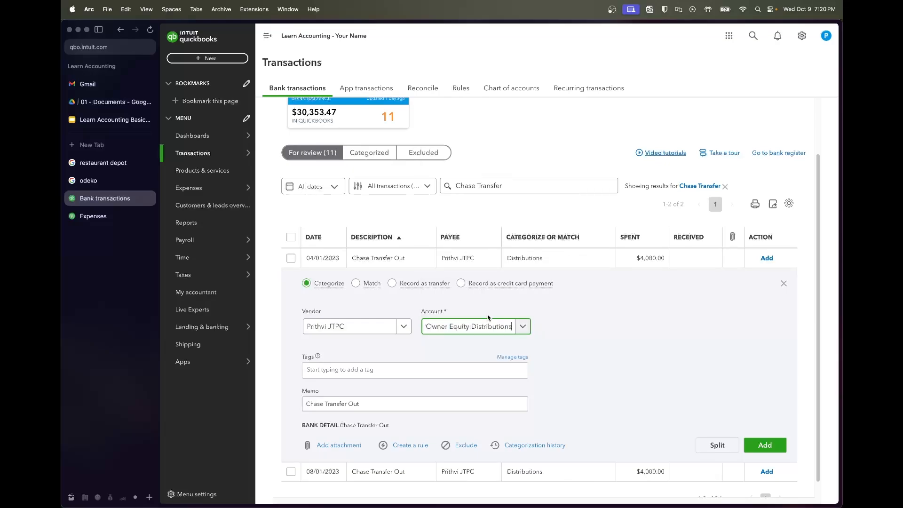
pyautogui.click(537, 245)
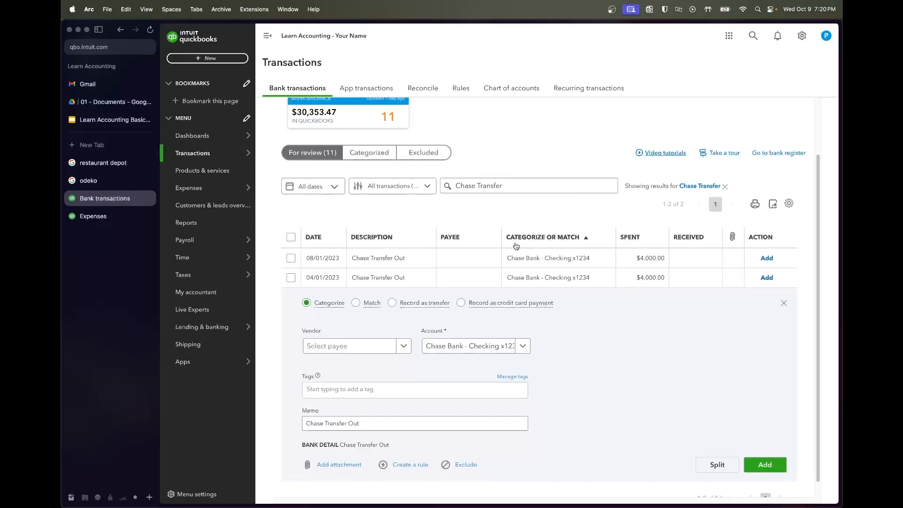
# - Assign the 08/01/2023 Chase Transfer Out to the owner's employee payee with the account Owner Equity:Distributions
pyautogui.click(398, 265)
pyautogui.click(350, 366)
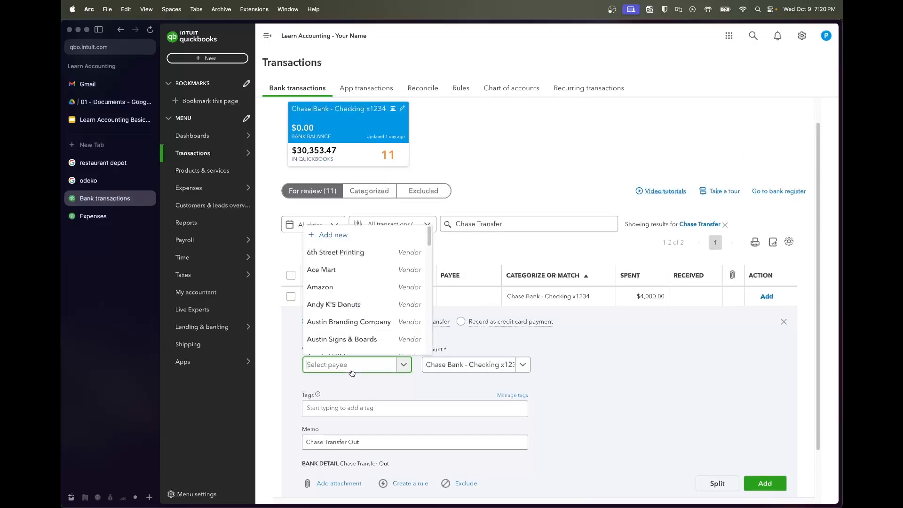
pyautogui.write('Prithvi')
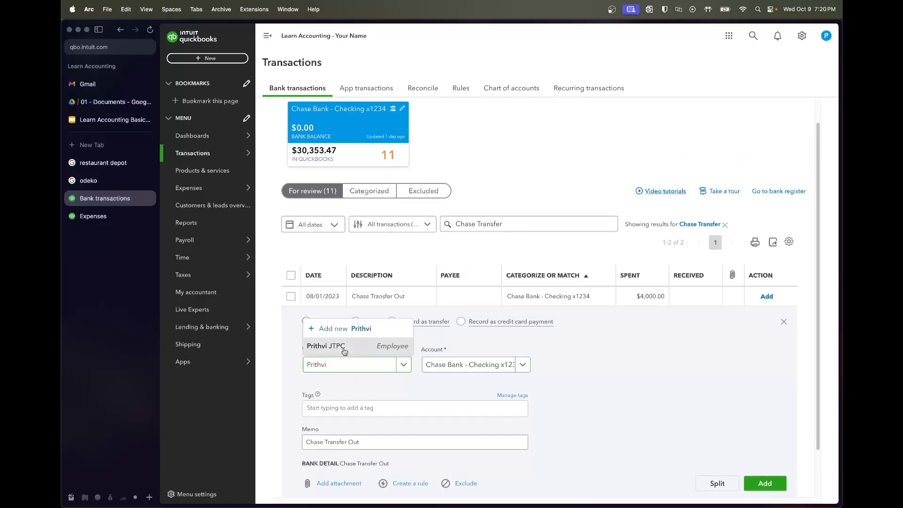
pyautogui.click(329, 346)
pyautogui.click(451, 365)
pyautogui.write('distiri')
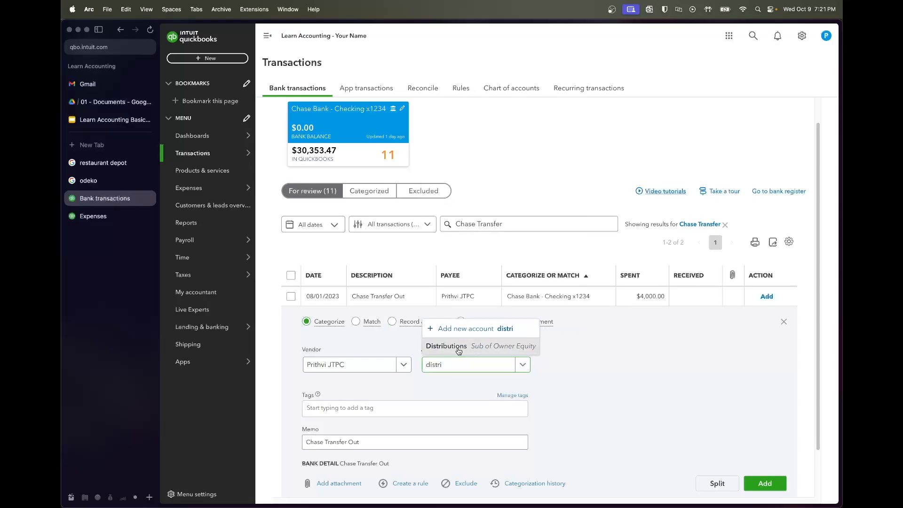
pyautogui.click(455, 296)
pyautogui.click(457, 298)
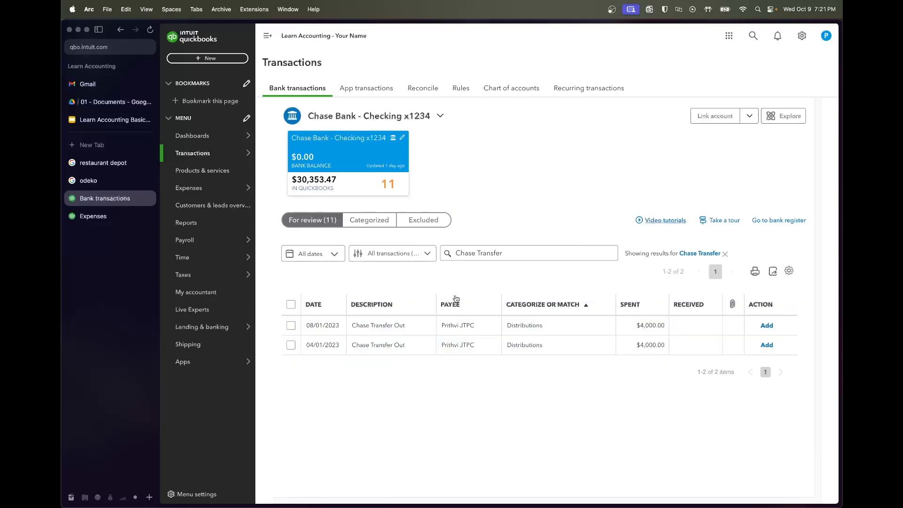
# - Accept both Chase Transfer Out transactions in bulk and clear the "Chase Transfer" search filter
pyautogui.click(291, 304)
pyautogui.click(449, 251)
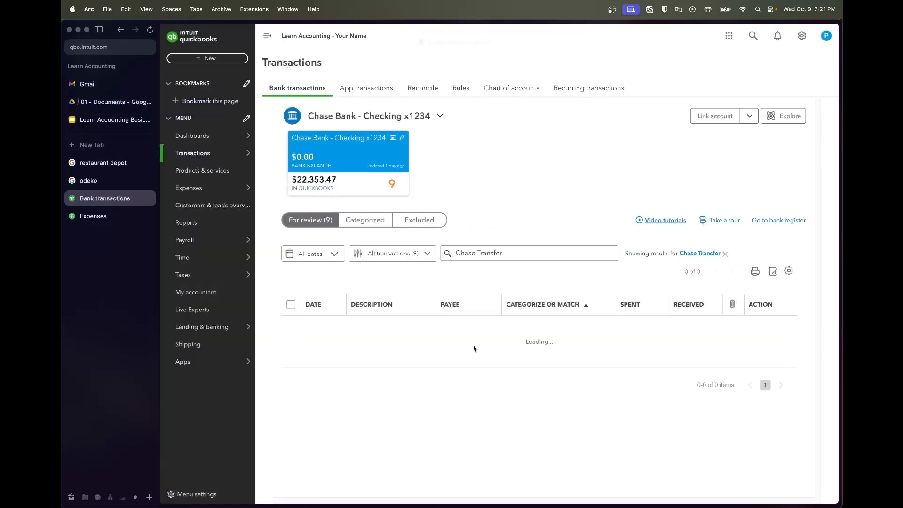
pyautogui.click(507, 256)
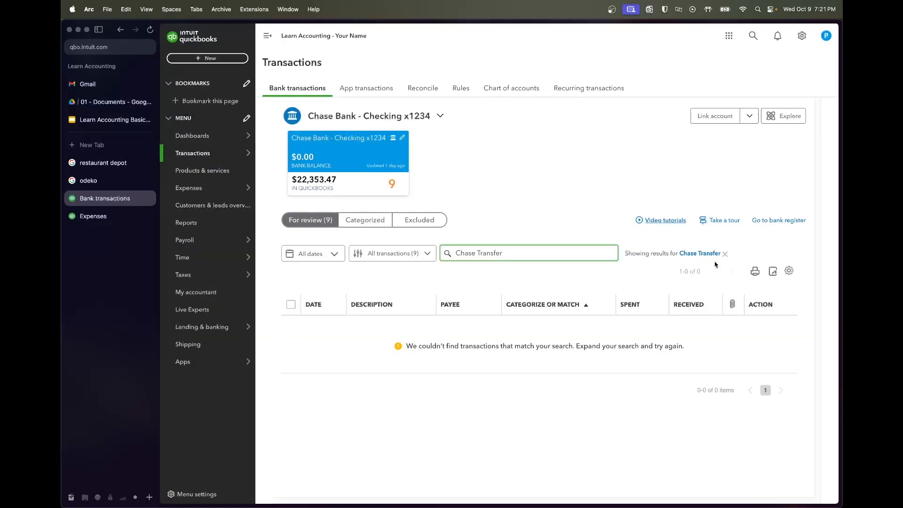
pyautogui.click(725, 254)
# - Change the account of the 02/23/2023 Chase Payment to Landlord to Lease Expenses:Repairs & Maintenance and add the transaction
pyautogui.scroll(-1, 428, 290)
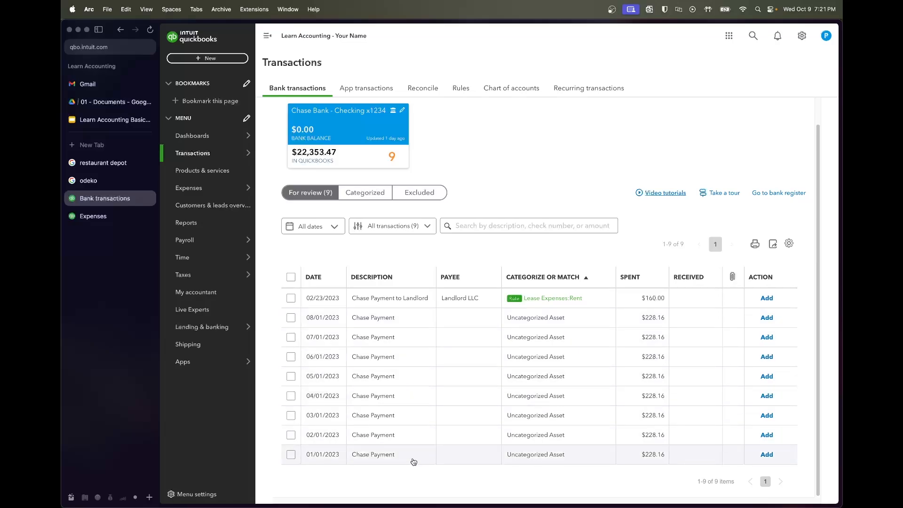
pyautogui.click(420, 305)
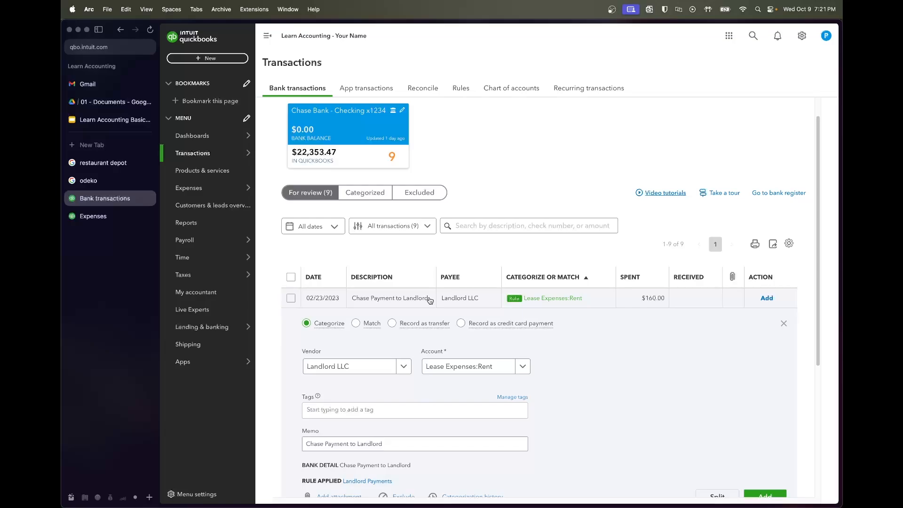
pyautogui.scroll(-2, 430, 300)
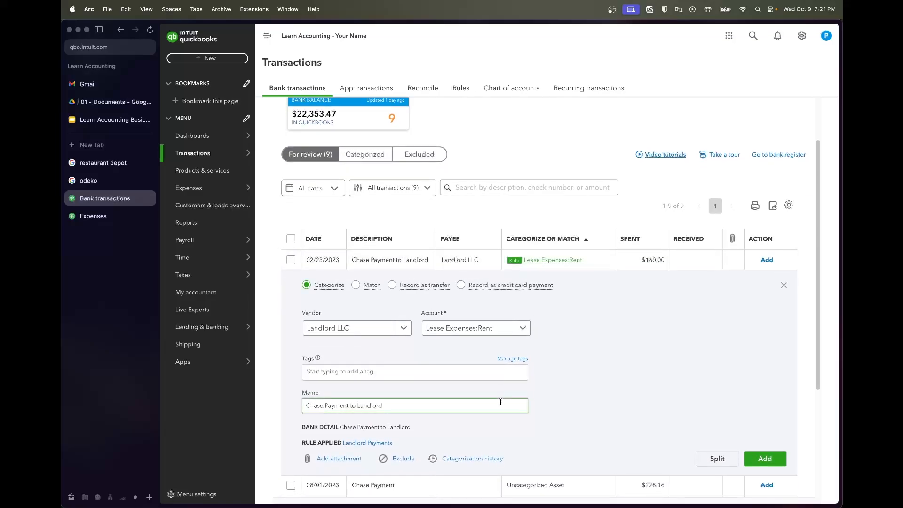
pyautogui.click(481, 333)
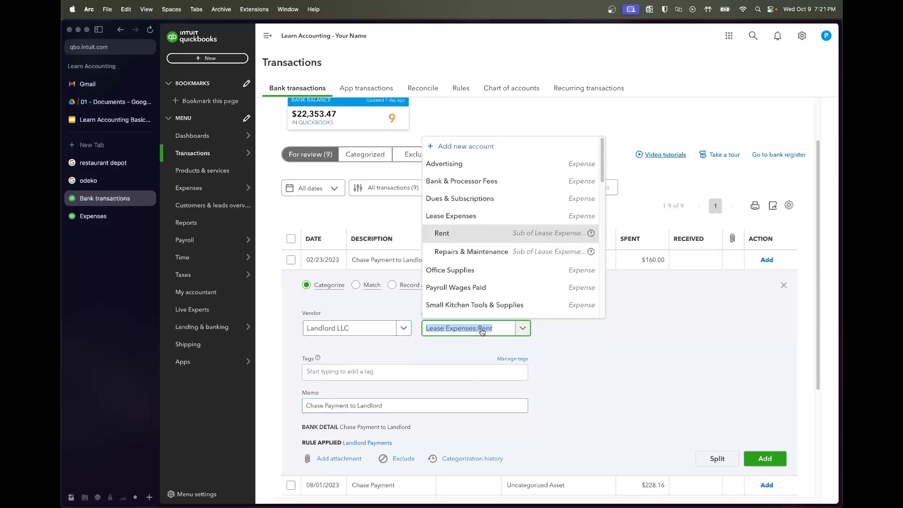
pyautogui.write('repair')
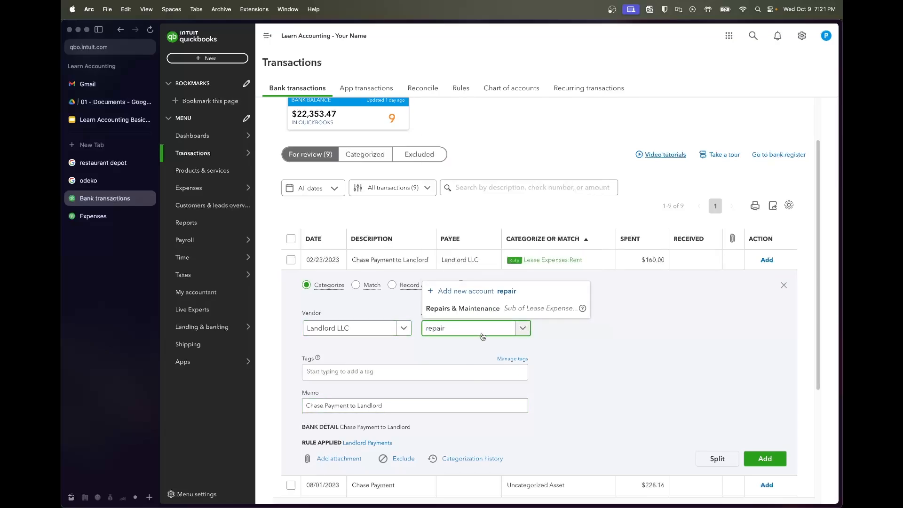
pyautogui.click(479, 308)
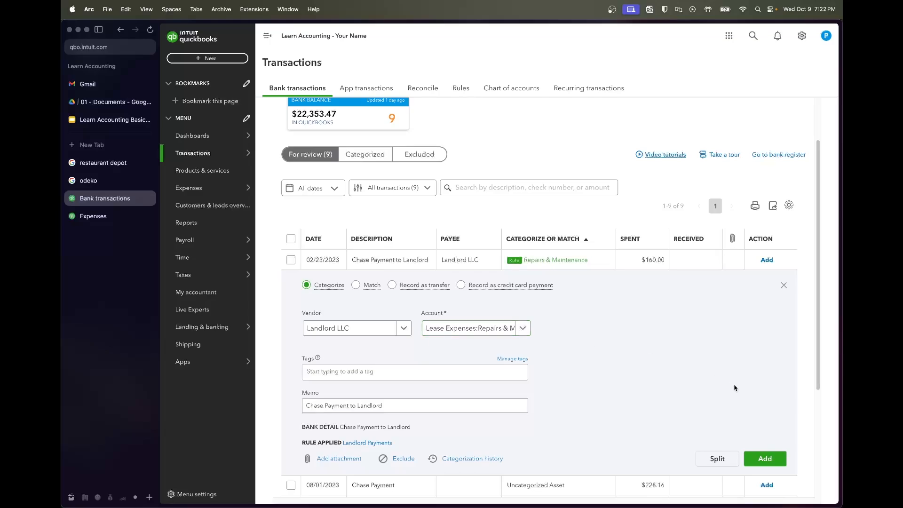
pyautogui.click(766, 452)
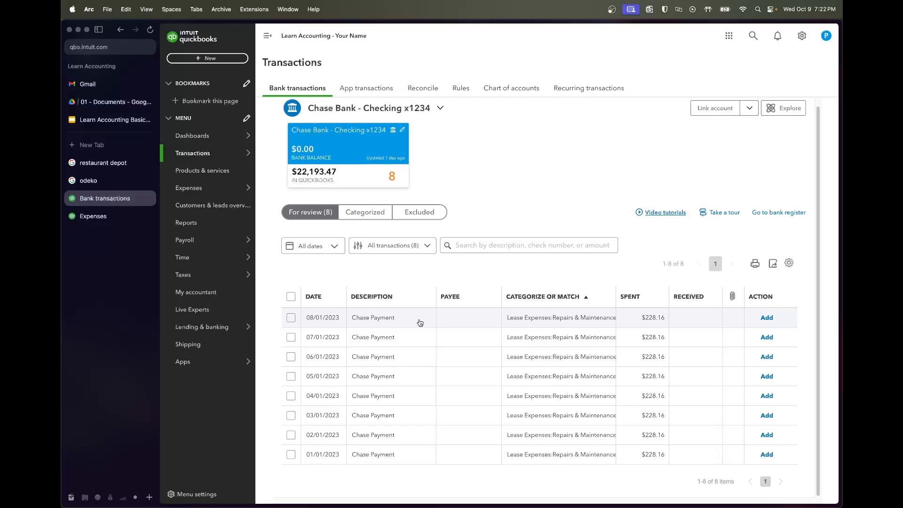
# - Sort the pending transactions by date from oldest to newest and expand the 01/01/2023 Chase Payment
pyautogui.click(313, 296)
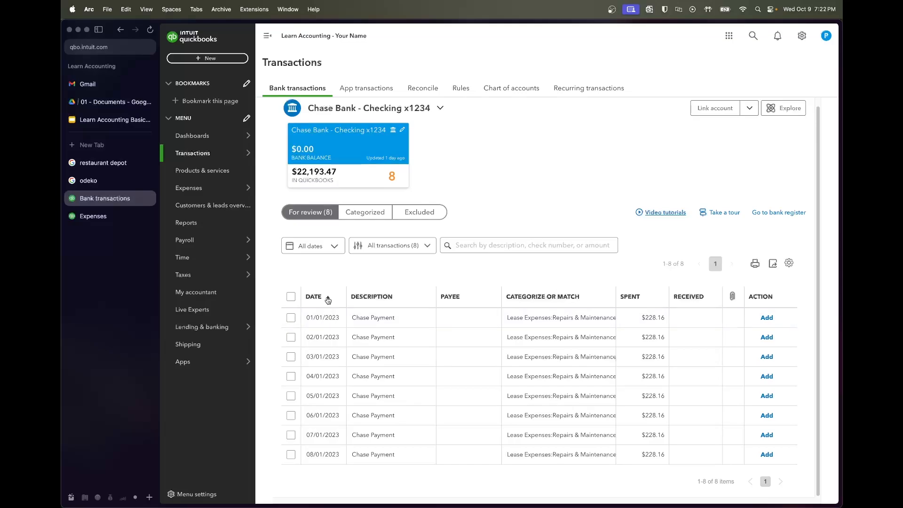
pyautogui.click(389, 326)
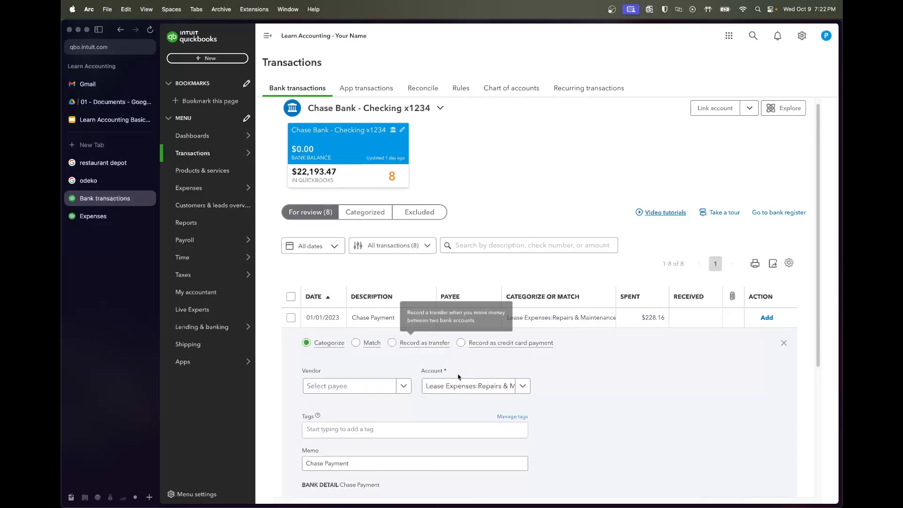
pyautogui.scroll(-2, 423, 330)
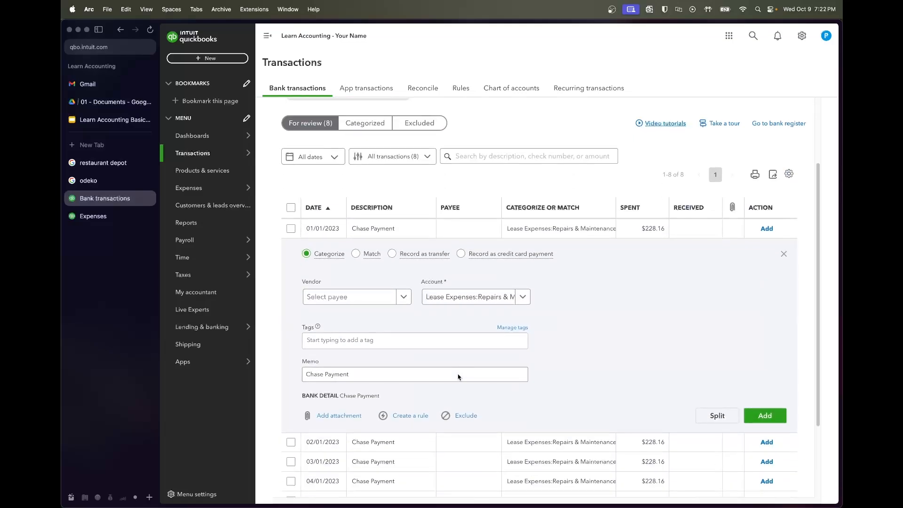
# - Open Chase Loan Amortization Schedule.pdf in Google Drive, look up the 2023-01-01 interest payment, and copy its principal payment
pyautogui.click(121, 104)
pyautogui.scroll(-3, 495, 247)
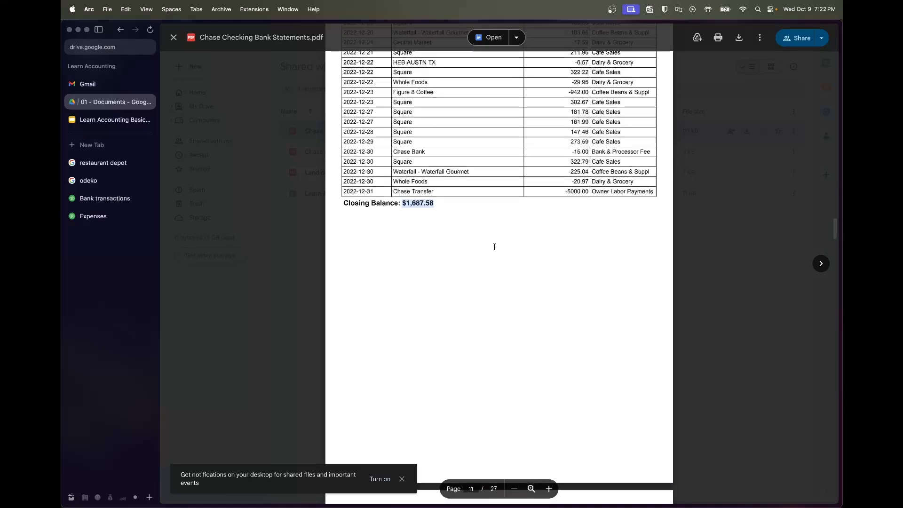
pyautogui.click(727, 280)
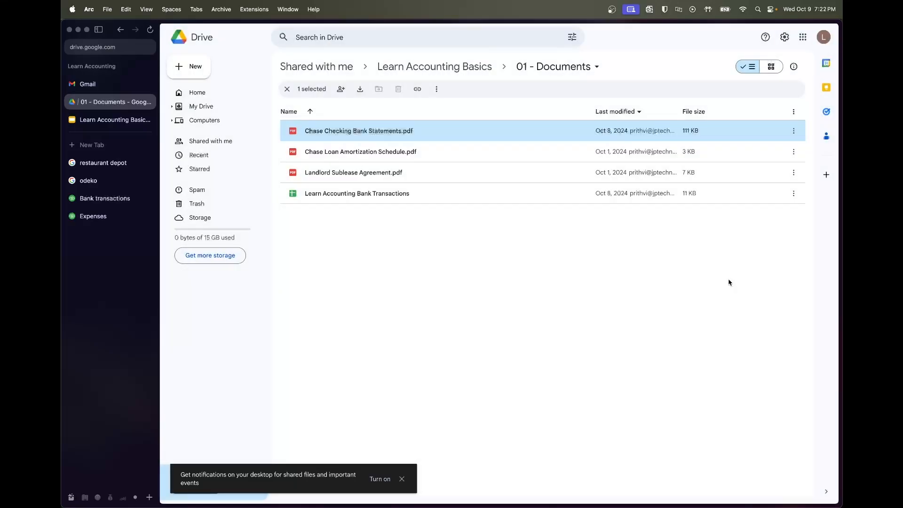
pyautogui.doubleClick(397, 152)
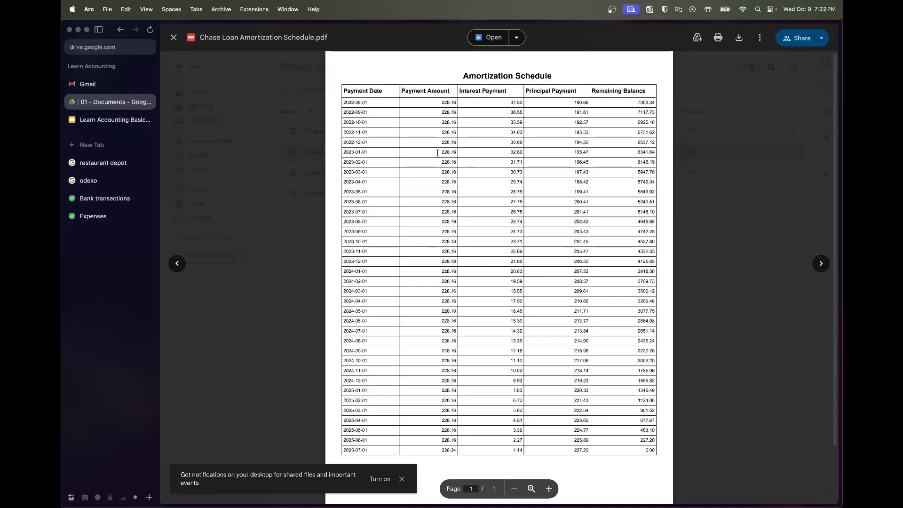
pyautogui.doubleClick(368, 151)
pyautogui.moveTo(511, 151); pyautogui.dragTo(584, 152)
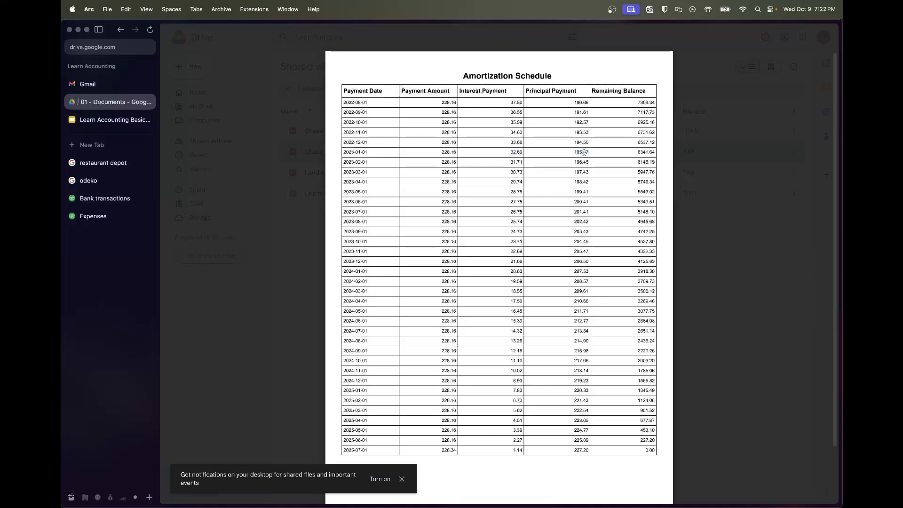
pyautogui.press('super+c')
# - Close the unneeded Expenses page and return to the QuickBooks bank transactions
pyautogui.click(109, 212)
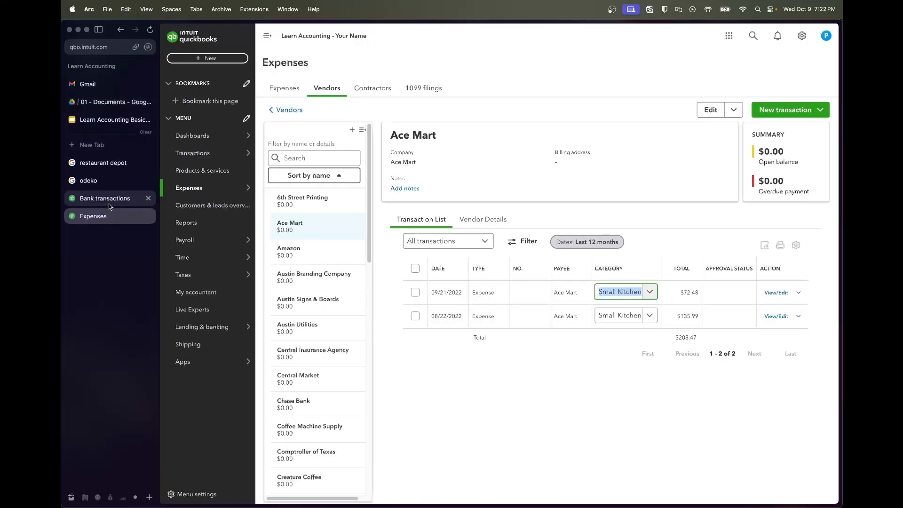
pyautogui.click(148, 216)
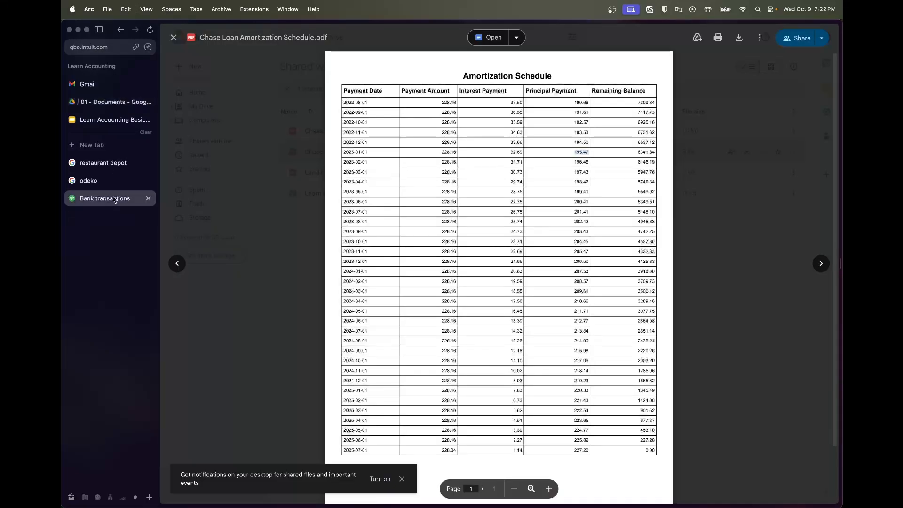
pyautogui.click(114, 200)
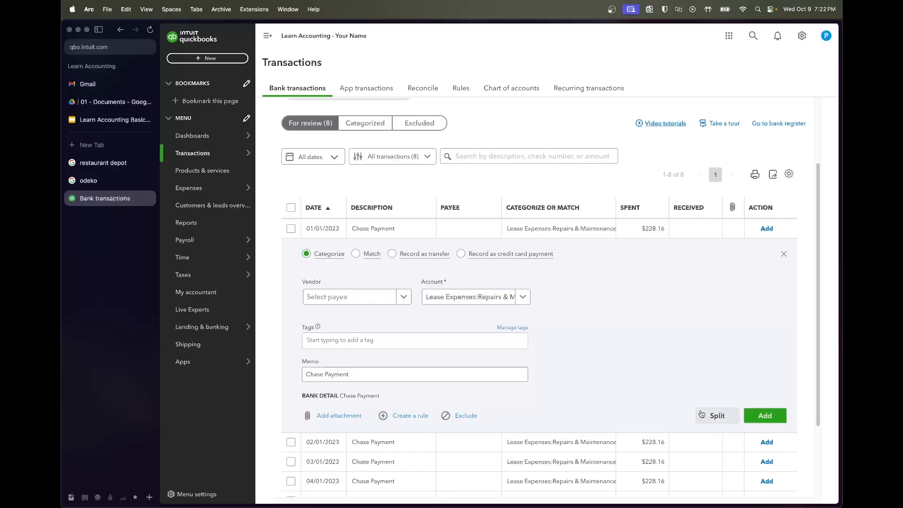
# - Split the 01/01/2023 Chase Payment into amounts of 32.69 and 195.47, paid to the existing vendor Chase Bank
pyautogui.click(716, 416)
pyautogui.click(585, 254)
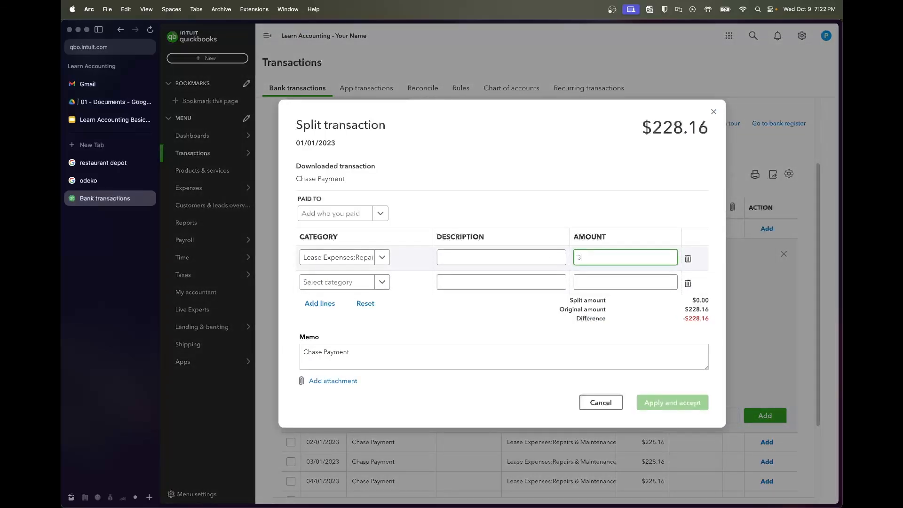
pyautogui.click(595, 283)
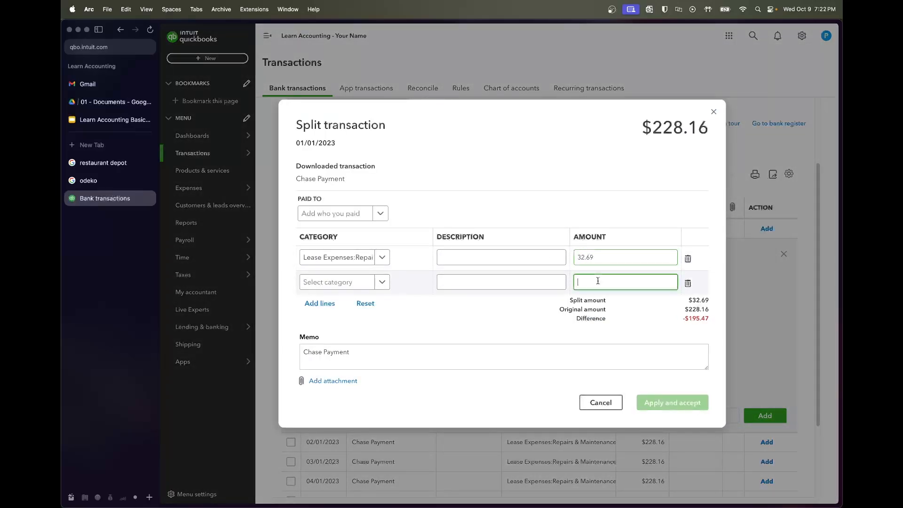
pyautogui.click(346, 218)
pyautogui.write('Chase Bank')
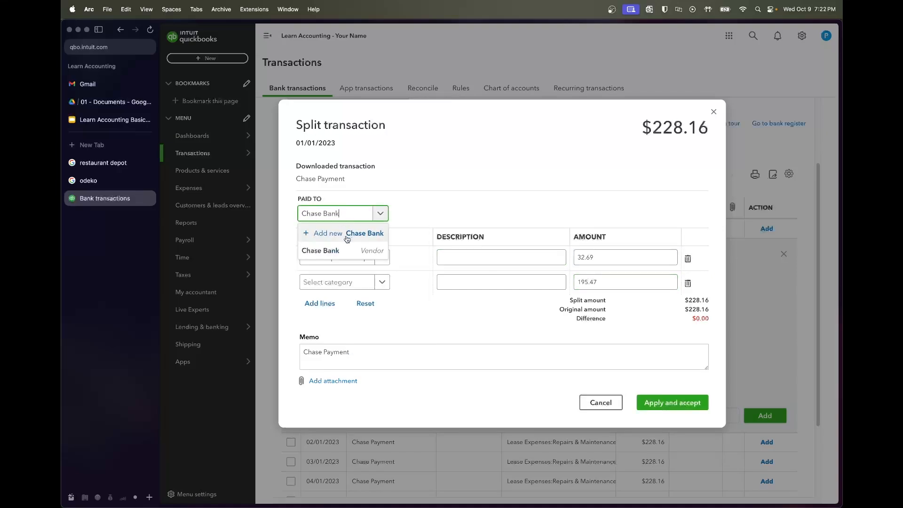
pyautogui.click(347, 251)
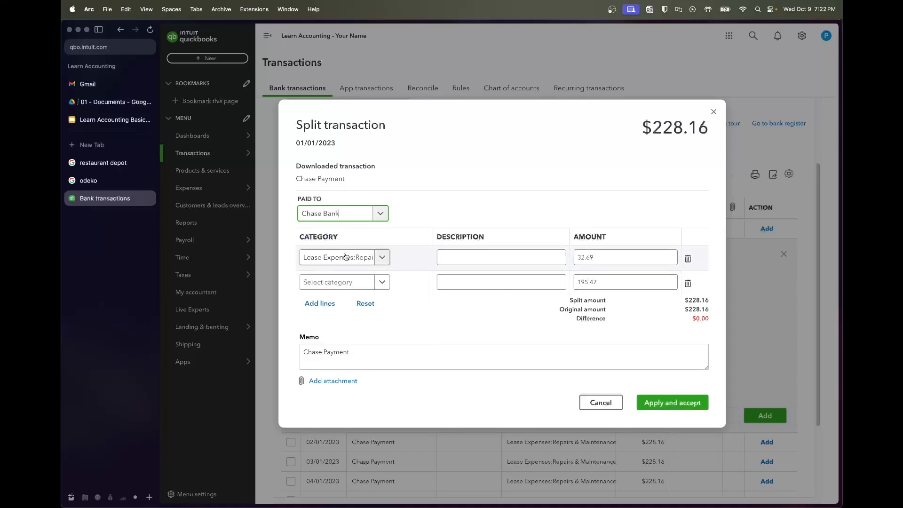
# - Categorize the 32.69 split line as Interest Expense and the 195.47 line as Chase Loan
pyautogui.click(345, 258)
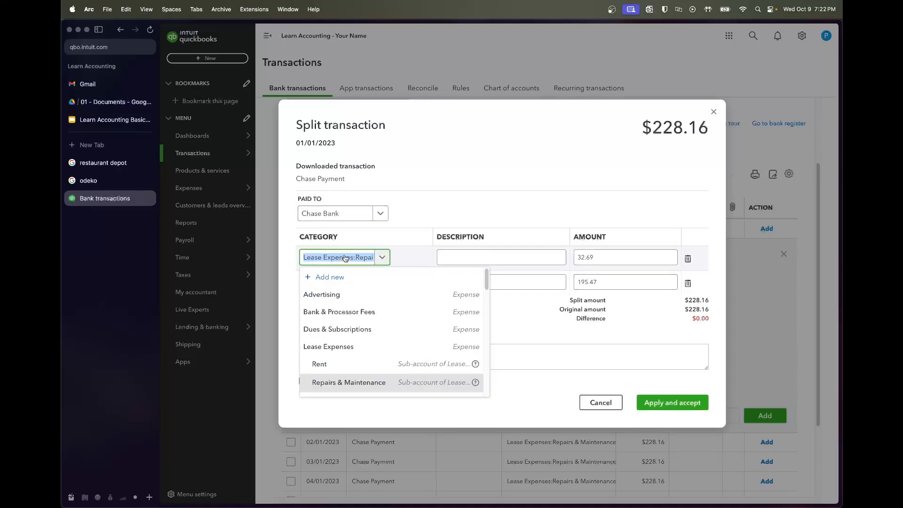
pyautogui.write('Rent')
pyautogui.press('BackSpace')
pyautogui.press('BackSpace')
pyautogui.press('BackSpace')
pyautogui.press('BackSpace')
pyautogui.write('inter')
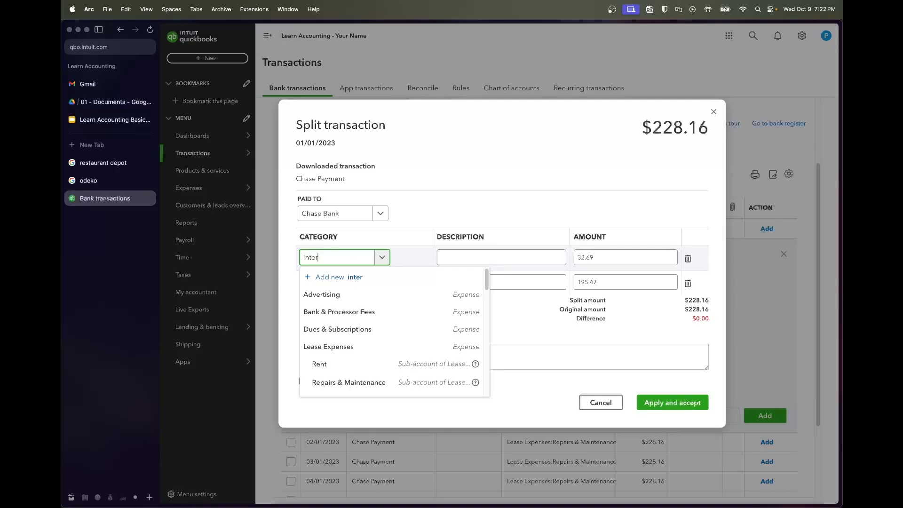
pyautogui.write('est')
pyautogui.click(349, 296)
pyautogui.click(350, 283)
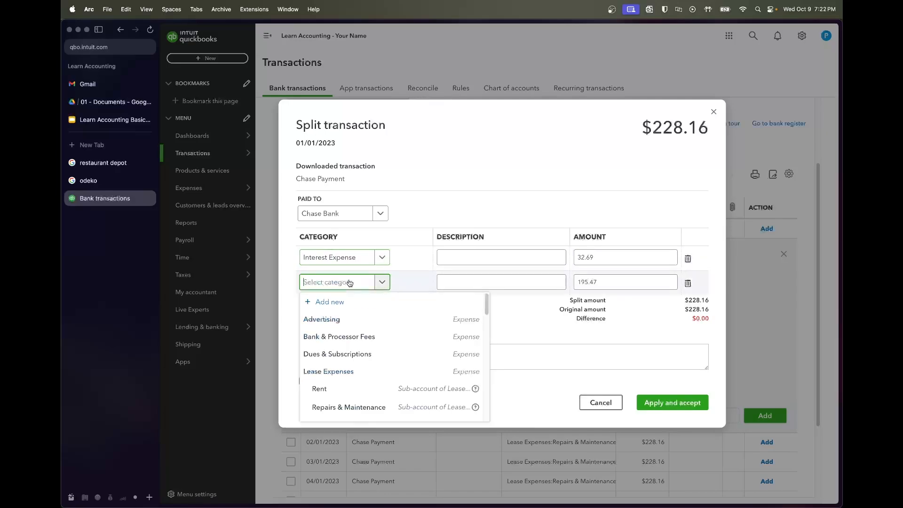
pyautogui.write('loan')
pyautogui.click(348, 319)
# - Describe the split lines as Interest Exp and Principal Paydown, and apply and accept the 01/01/2023 split
pyautogui.click(500, 257)
pyautogui.write('Int')
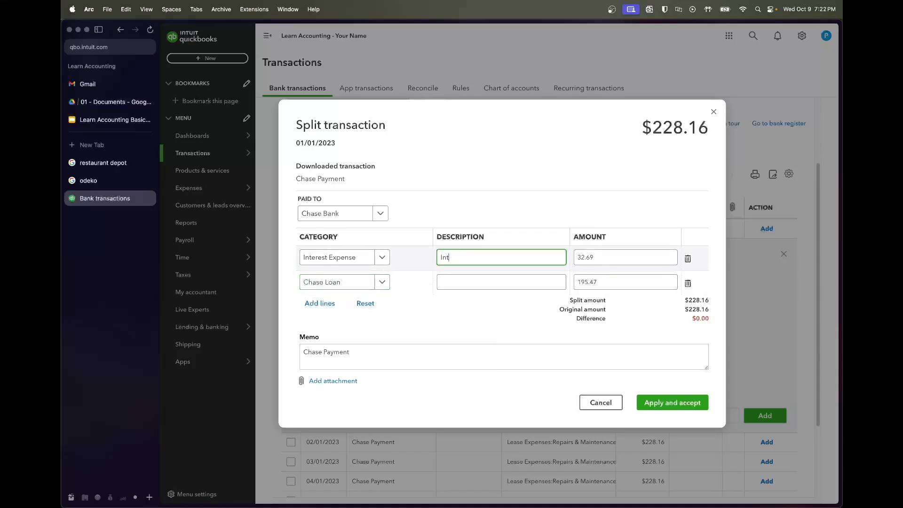
pyautogui.write('erest')
pyautogui.press('Tab')
pyautogui.press('Tab')
pyautogui.press('Tab')
pyautogui.press('Tab')
pyautogui.press('Tab')
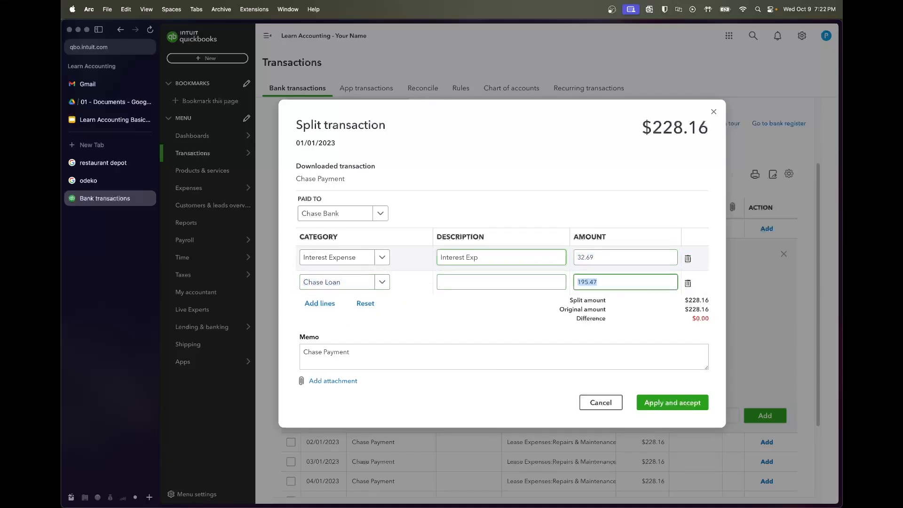
pyautogui.hotkey('shift', 'Tab')
pyautogui.write('Principal ')
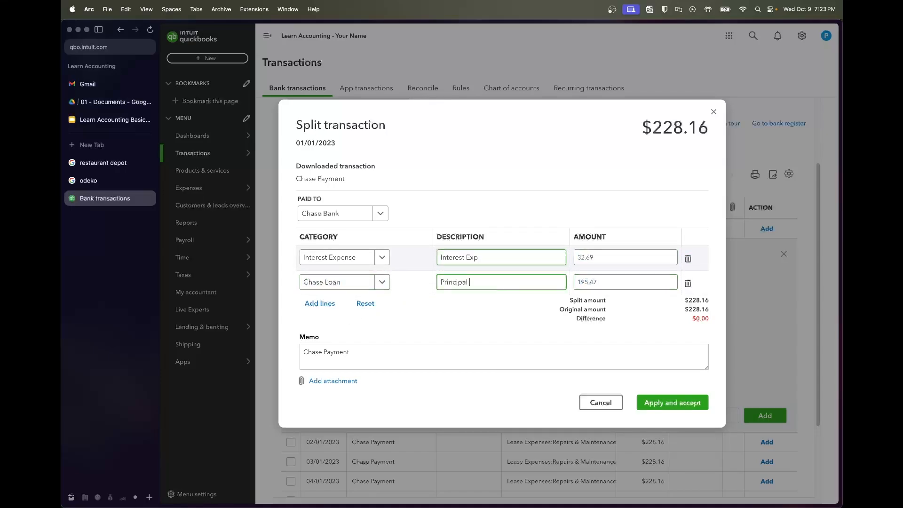
pyautogui.write('Paydown')
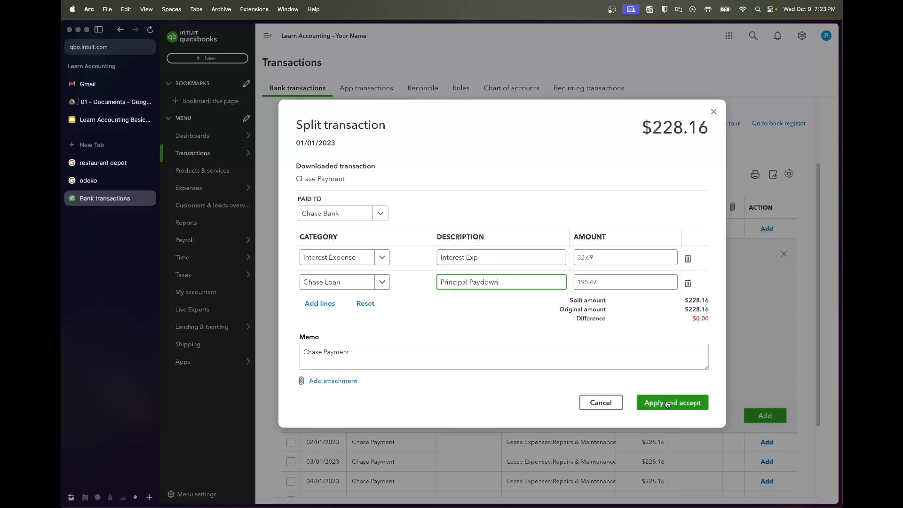
pyautogui.click(668, 403)
# - Copy the 2023-02-01 principal payment from the Chase loan amortization schedule in Google Drive and return to the QuickBooks bank transactions
pyautogui.click(113, 101)
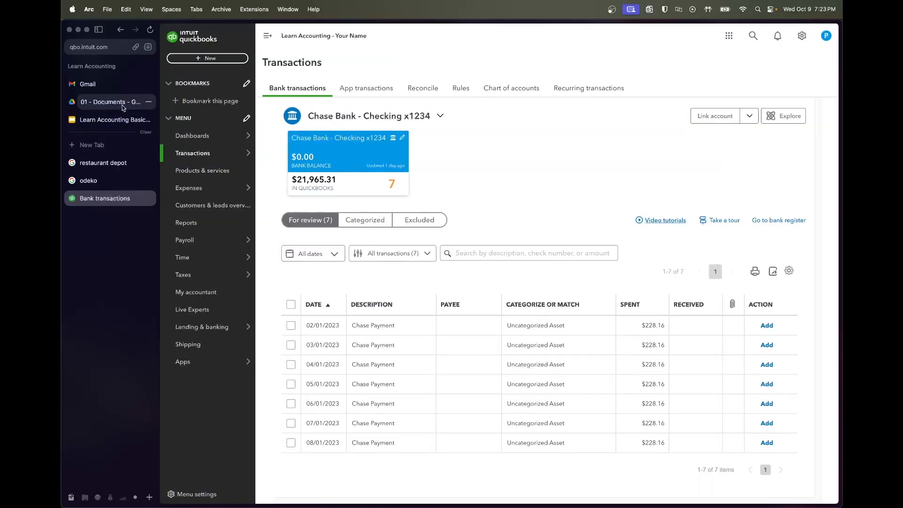
pyautogui.doubleClick(583, 162)
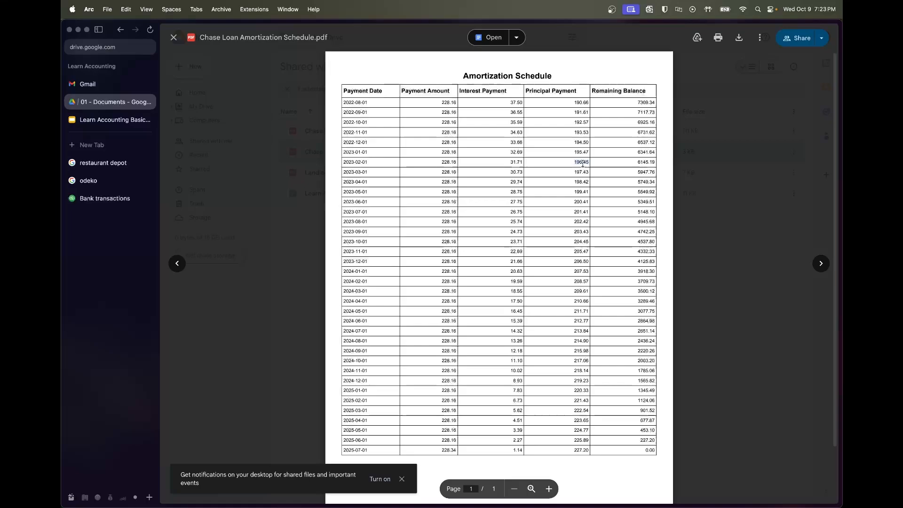
pyautogui.press('super+c')
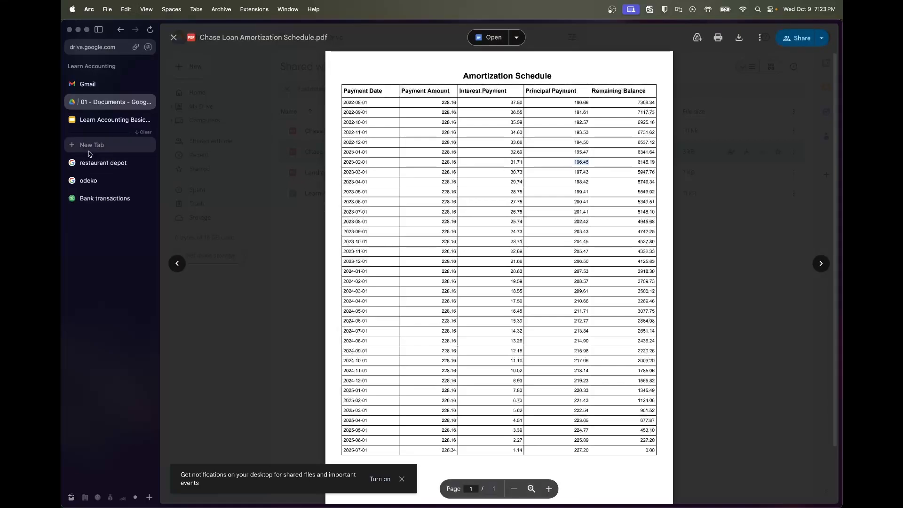
pyautogui.click(104, 198)
# - Split the 02/01/2023 Chase Payment into amounts of 31.71 and 196.45
pyautogui.click(406, 327)
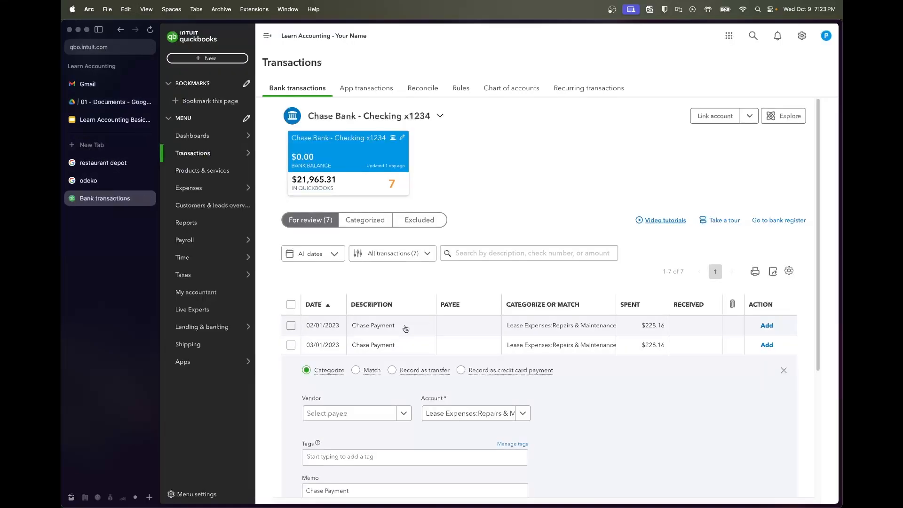
pyautogui.click(699, 407)
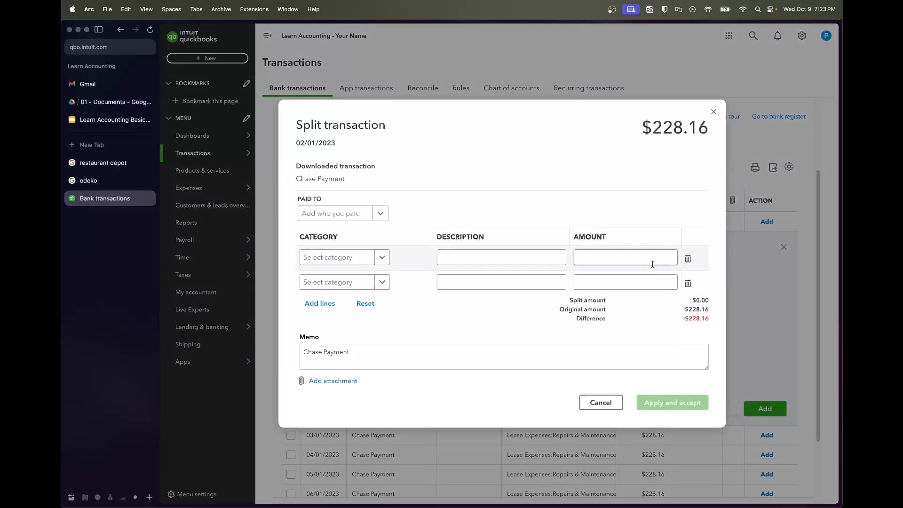
pyautogui.write('31.71')
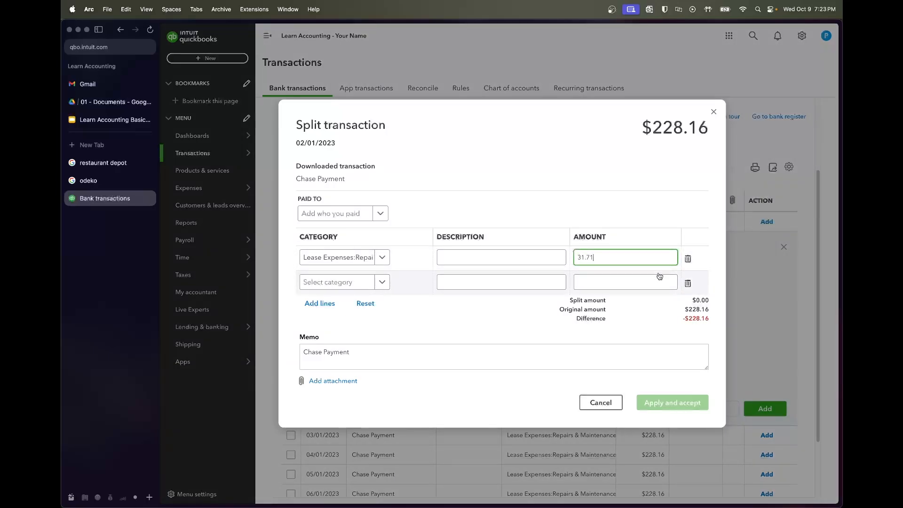
pyautogui.click(656, 282)
# - Describe the 31.71 split line as Interest Expense and the 196.45 line as Principal Paydown
pyautogui.click(543, 257)
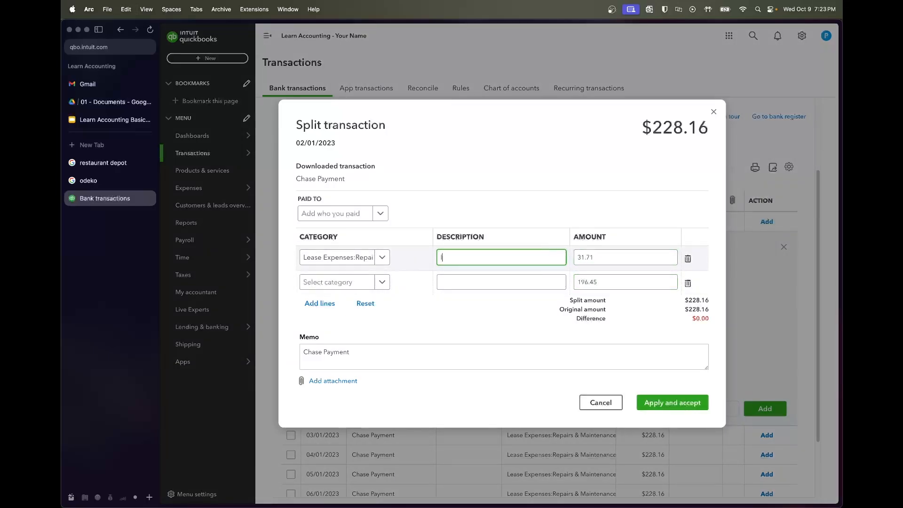
pyautogui.write('Interest')
pyautogui.write(' payment')
pyautogui.hotkey('alt', 'shift', 'Left')
pyautogui.write('Expense')
pyautogui.press('Tab')
pyautogui.press('Tab')
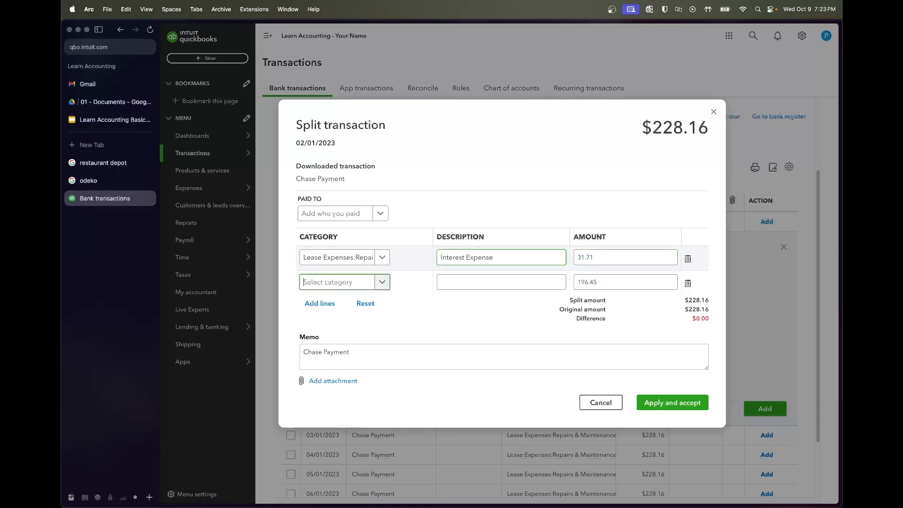
pyautogui.press('Tab')
pyautogui.write('Principal Paydown')
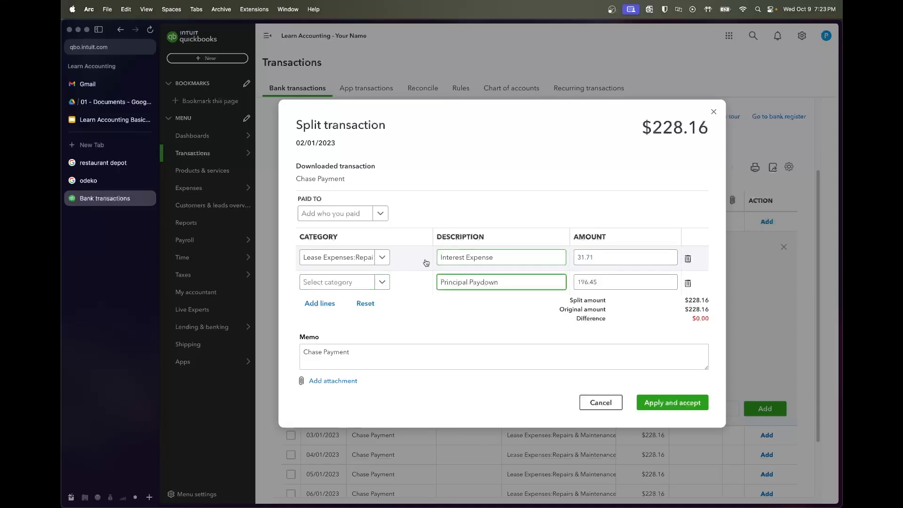
# - Set the category of the 31.71 line to Interest Expense and of the 196.45 line to Chase Loan
pyautogui.click(343, 261)
pyautogui.write('interes')
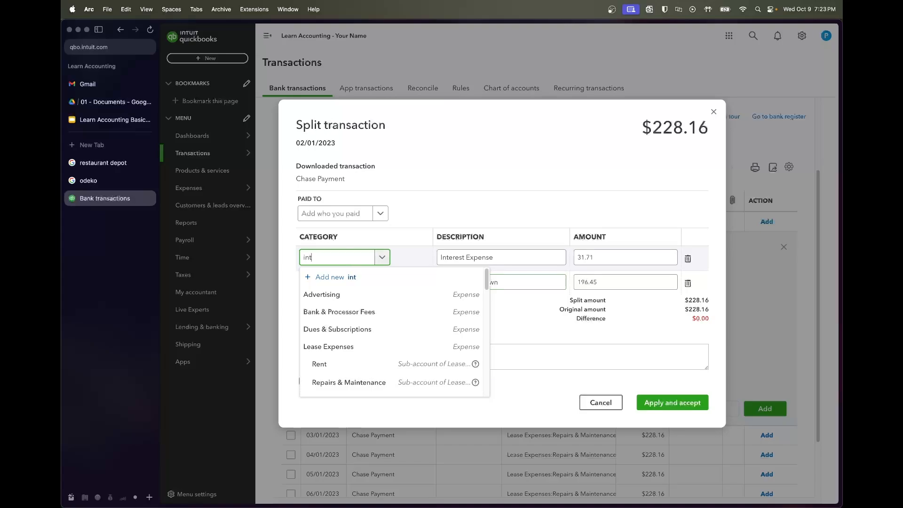
pyautogui.press('BackSpace')
pyautogui.press('BackSpace')
pyautogui.press('BackSpace')
pyautogui.write('res')
pyautogui.click(332, 311)
pyautogui.click(354, 286)
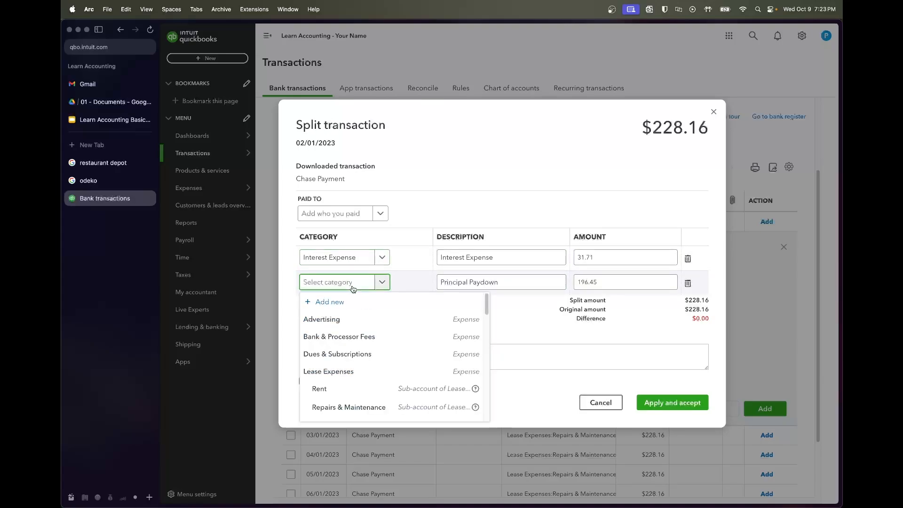
pyautogui.write('loan')
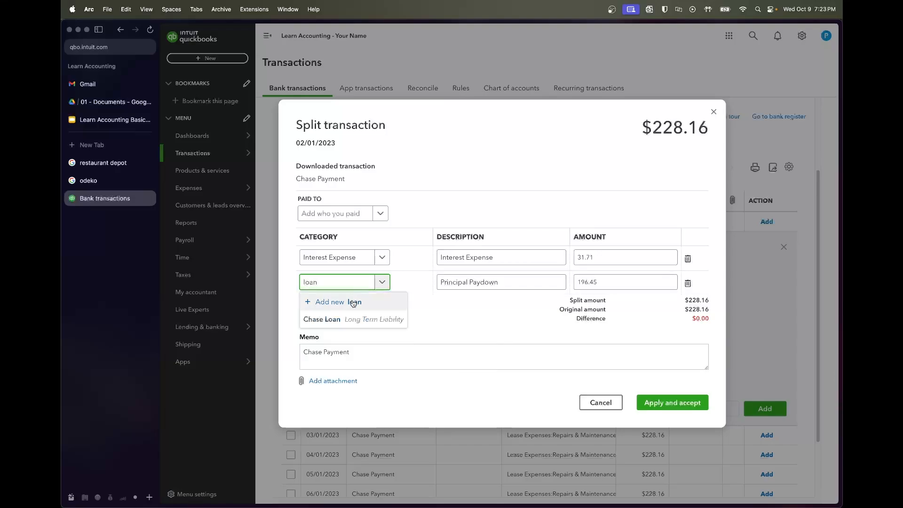
pyautogui.click(347, 316)
# - Set the payee of the 02/01/2023 split to the vendor Chase Bank, and apply and accept it
pyautogui.click(344, 219)
pyautogui.write('chase bank')
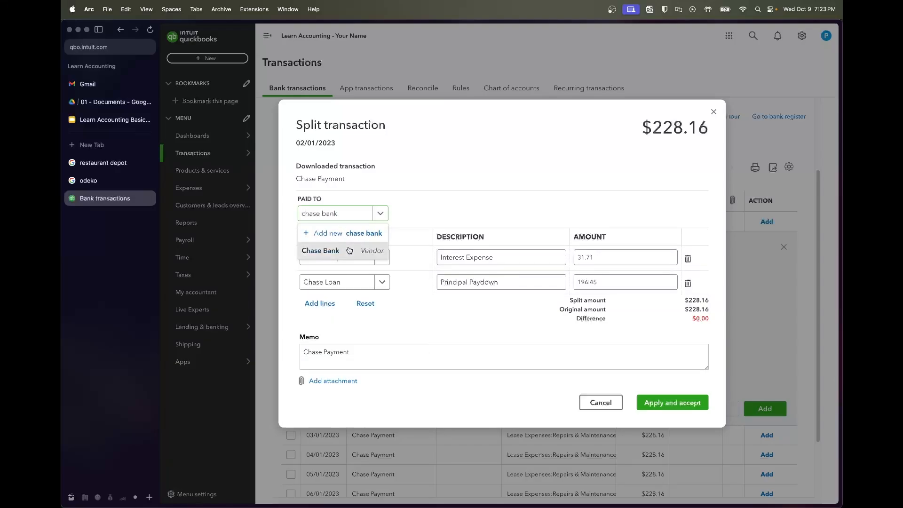
pyautogui.click(329, 251)
pyautogui.click(702, 402)
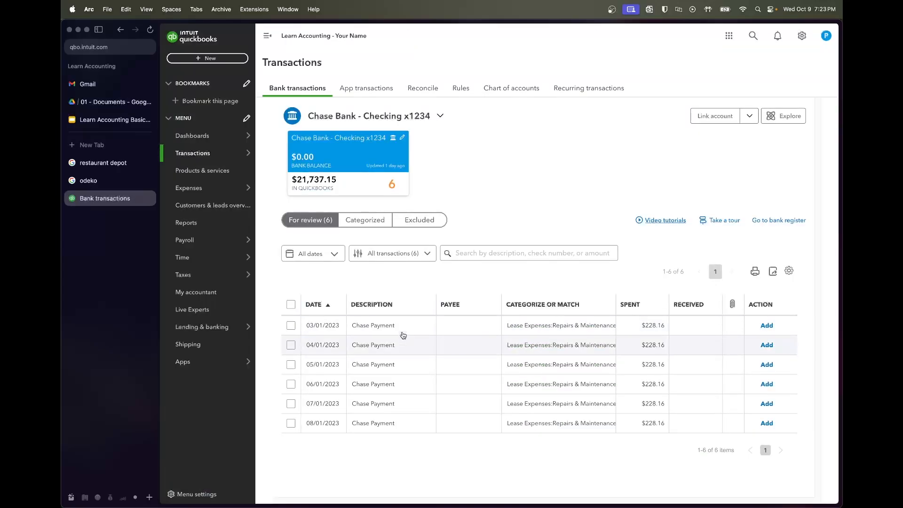
# - Look up the 2023-03-01 interest and principal payments in the Google Drive amortization schedule and return to the QuickBooks bank transactions
pyautogui.click(113, 101)
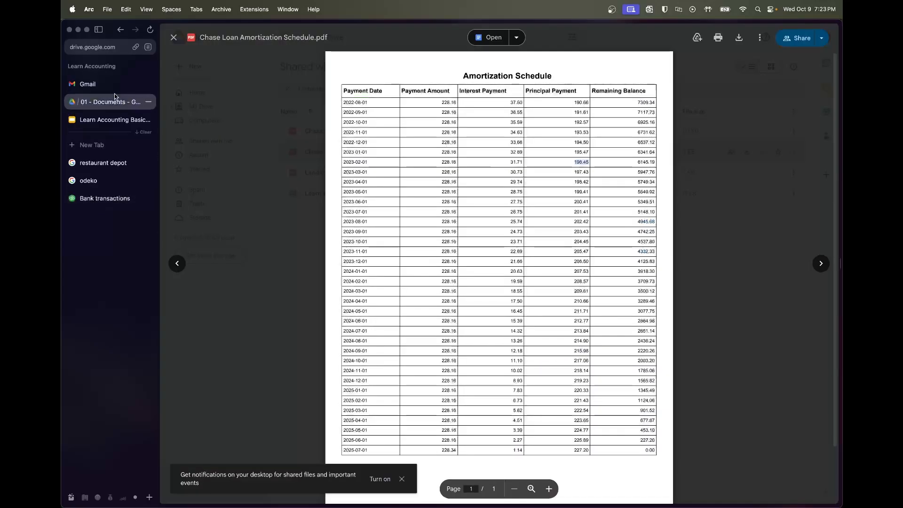
pyautogui.moveTo(573, 172); pyautogui.dragTo(582, 172)
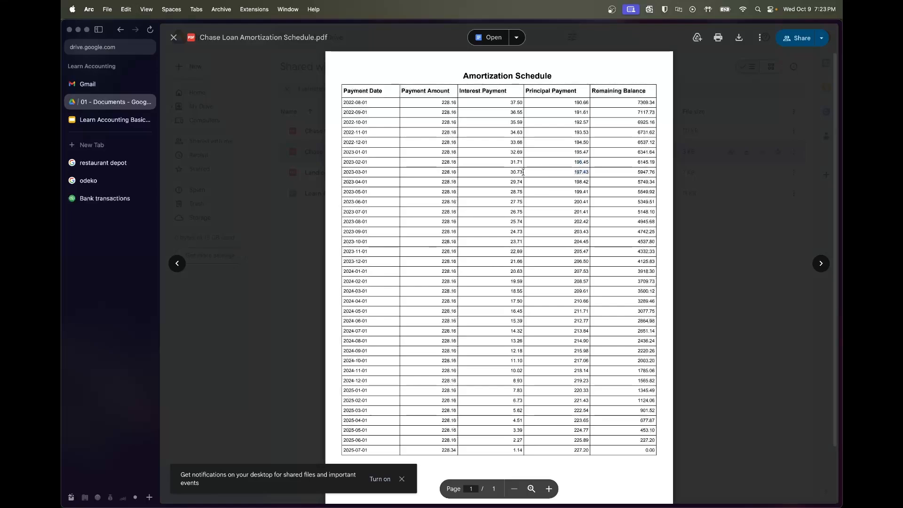
pyautogui.click(136, 199)
# - Split the 03/01/2023 Chase Payment into amounts of 30.73 and 197.43
pyautogui.click(440, 340)
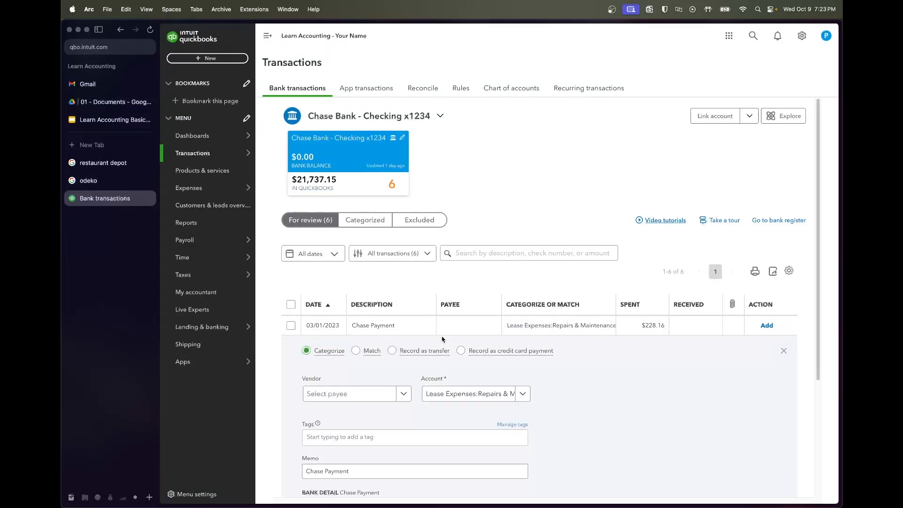
pyautogui.scroll(-3, 389, 461)
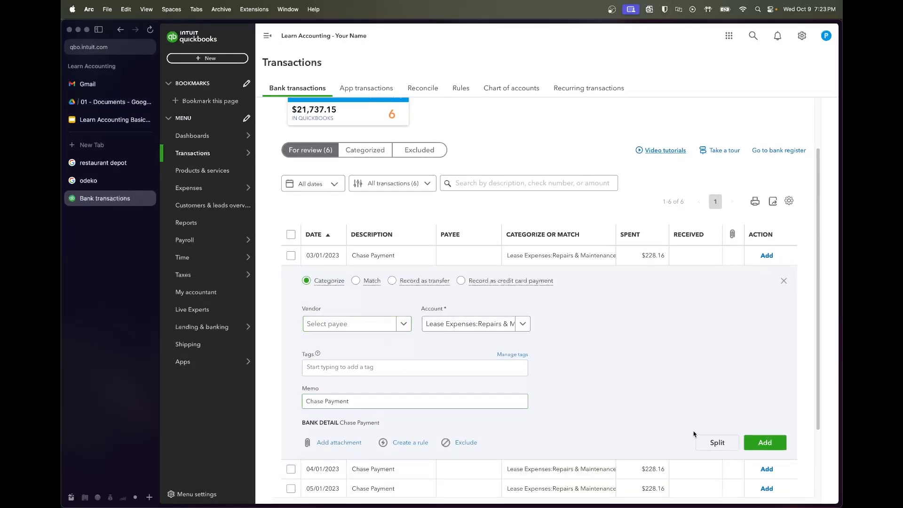
pyautogui.click(713, 448)
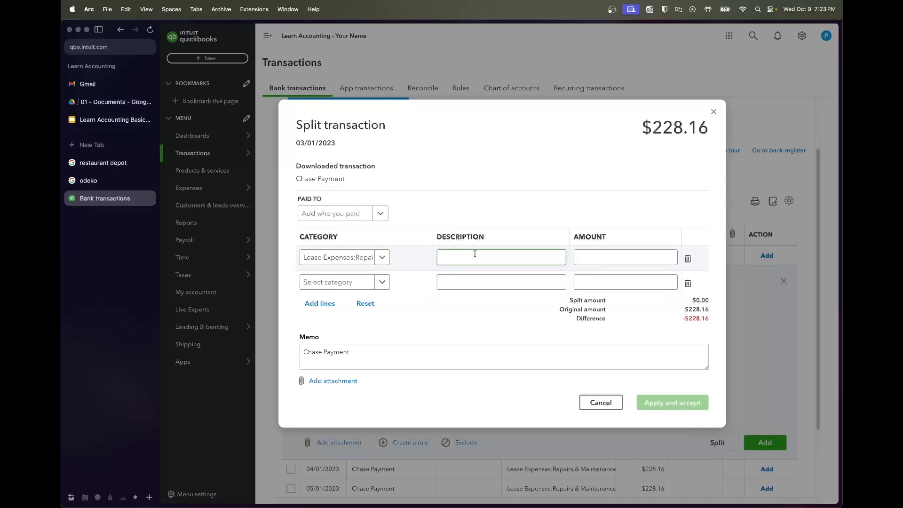
pyautogui.click(474, 254)
pyautogui.click(579, 255)
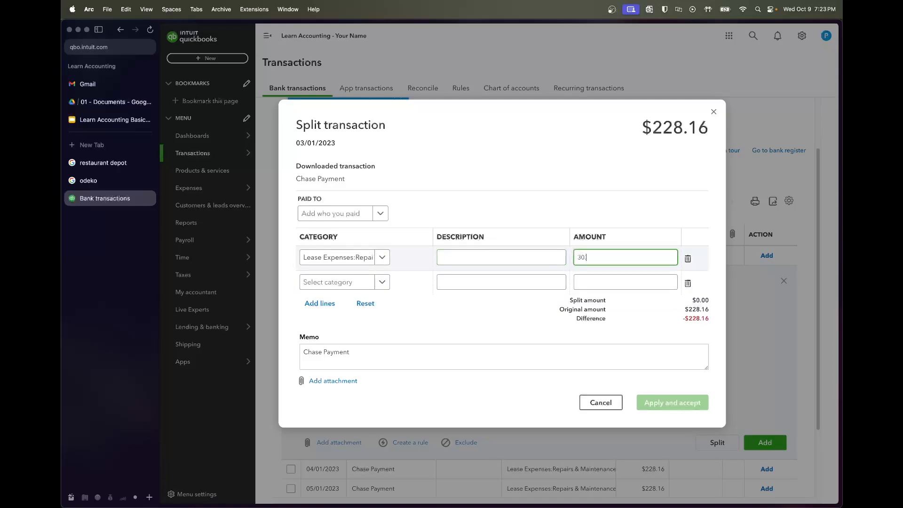
pyautogui.click(601, 285)
pyautogui.write('197.43')
# - Describe the 30.73 split line as Int Exp and the 197.43 line as Pri Pmt
pyautogui.click(502, 259)
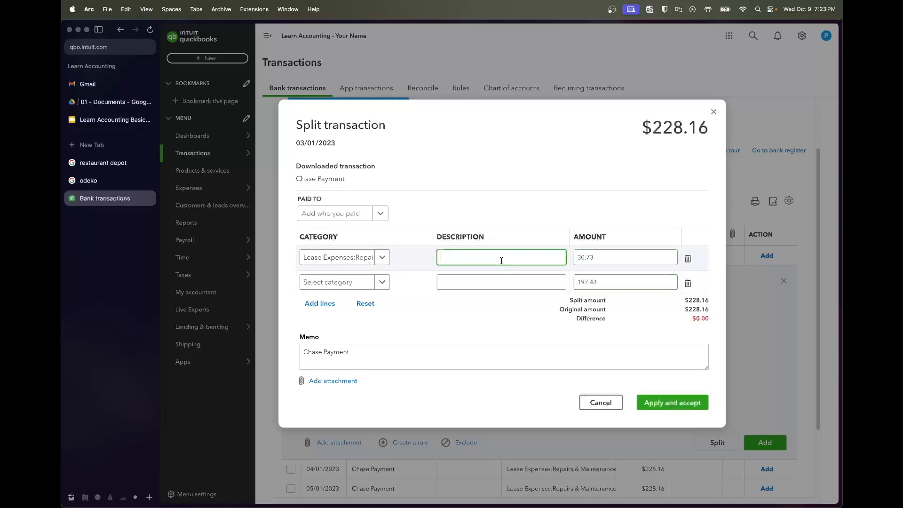
pyautogui.write('interst')
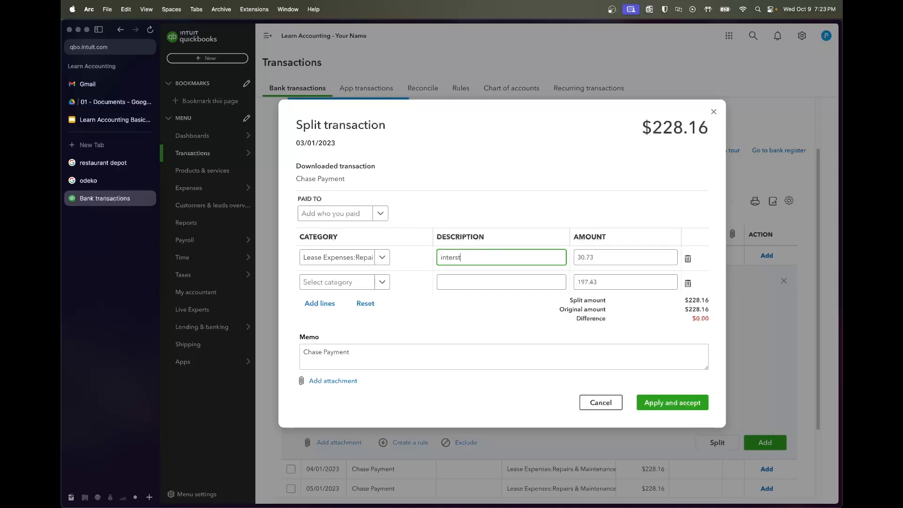
pyautogui.press('super+a')
pyautogui.press('BackSpace')
pyautogui.press('Tab')
pyautogui.press('Tab')
pyautogui.press('Tab')
pyautogui.press('Tab')
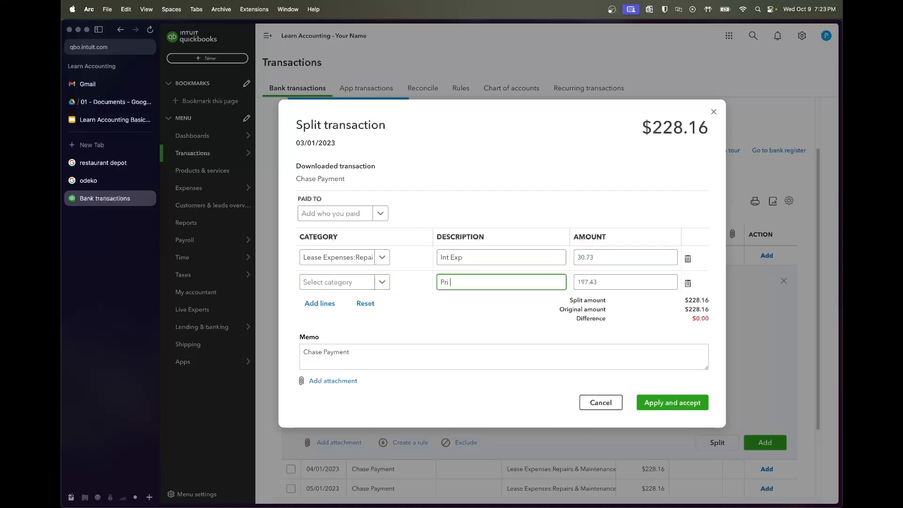
pyautogui.press('Tab')
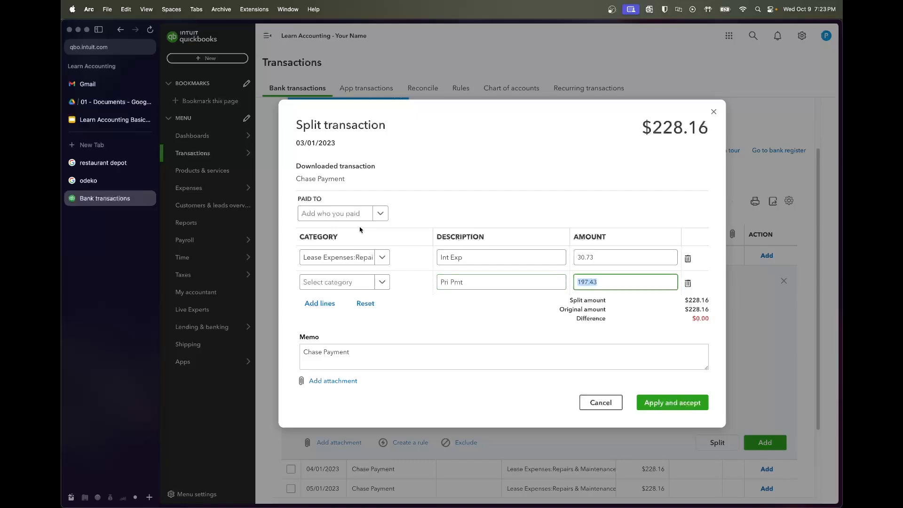
# - Categorize the 197.43 split line as Chase Loan and the 30.73 line as Interest Expense
pyautogui.click(349, 283)
pyautogui.write('loan')
pyautogui.click(357, 314)
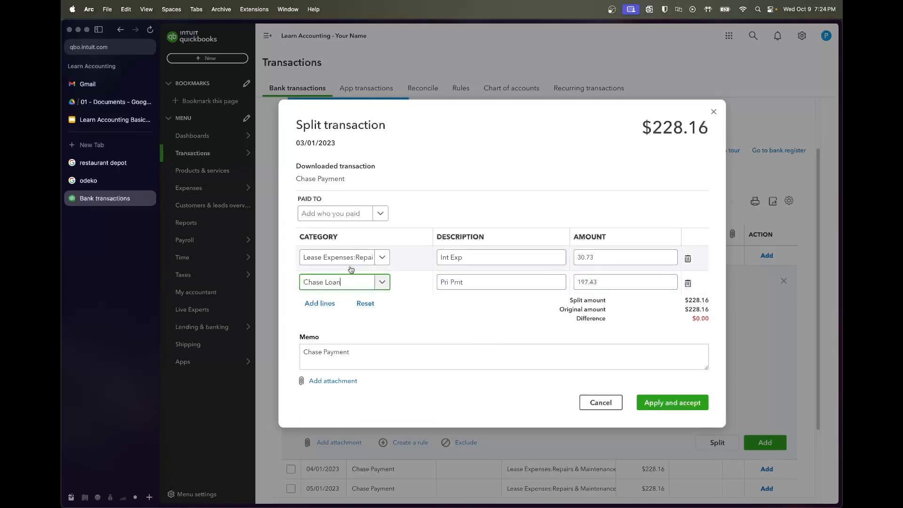
pyautogui.click(351, 262)
pyautogui.write('interest ex')
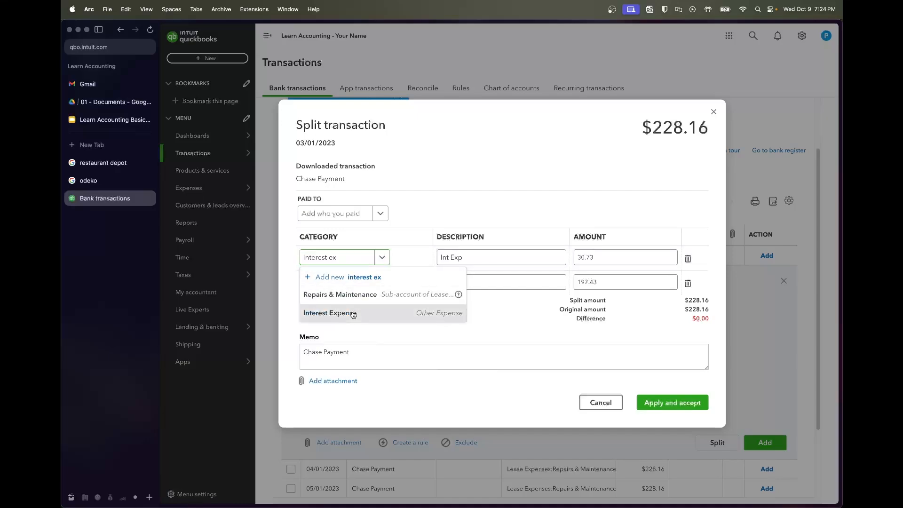
pyautogui.click(354, 313)
# - Set the payee of the 03/01/2023 split to the vendor Chase Bank, and apply and accept it
pyautogui.click(351, 214)
pyautogui.write('chase')
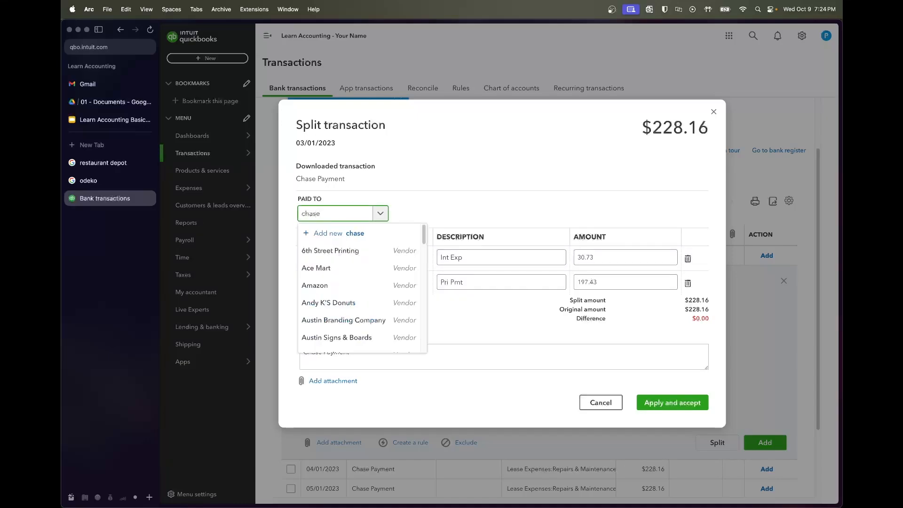
pyautogui.click(353, 251)
pyautogui.click(434, 211)
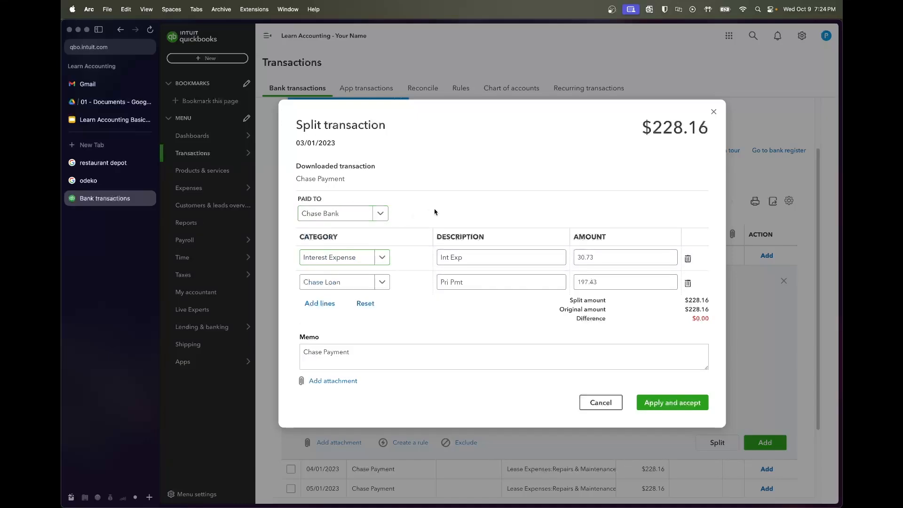
pyautogui.click(670, 408)
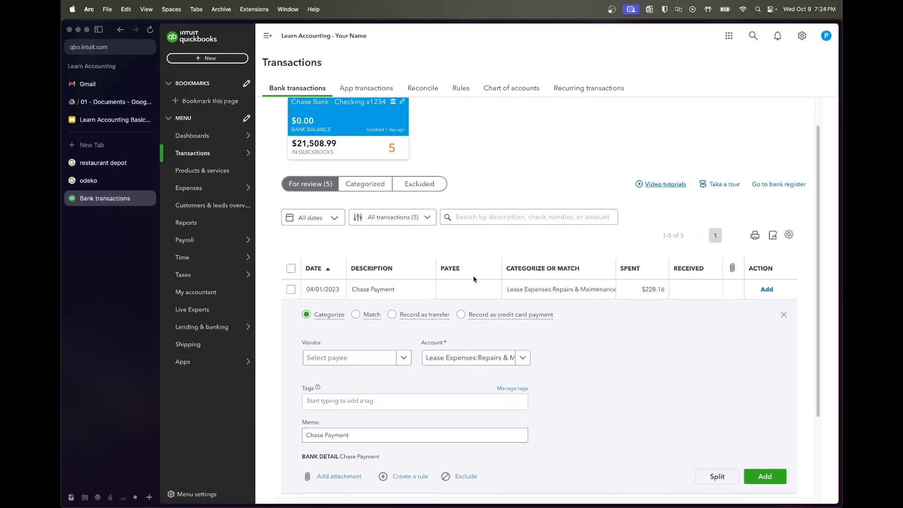
# - Look up the 2023-04-01 interest and copy the 198.42 principal from the Google Drive amortization schedule, returning to the QuickBooks bank transactions
pyautogui.scroll(-1, 474, 279)
pyautogui.click(123, 103)
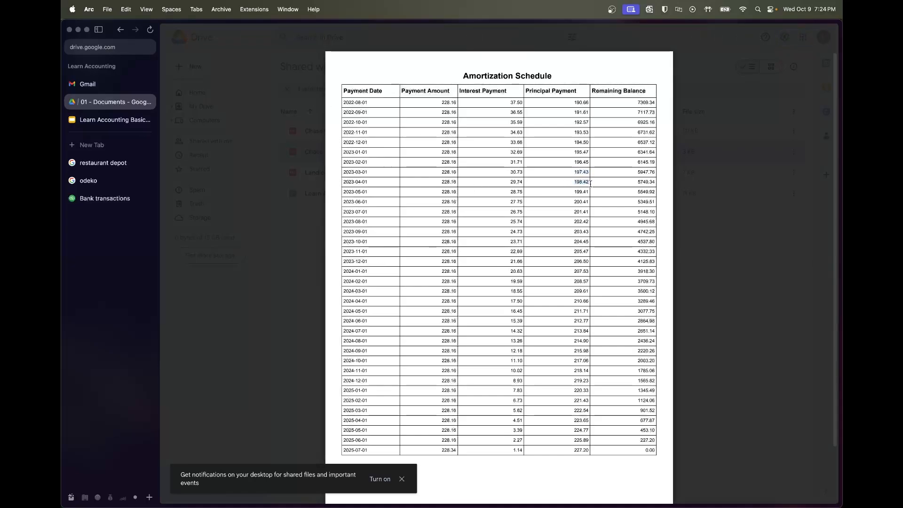
pyautogui.press('super+c')
pyautogui.click(104, 198)
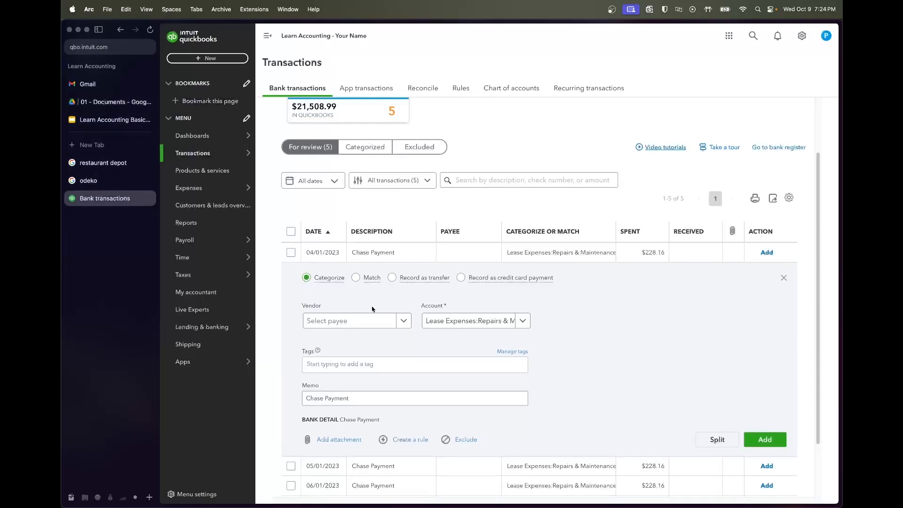
# - Set the vendor of the 04/01/2023 Chase Payment to Chase Bank
pyautogui.click(347, 324)
pyautogui.write('Chase')
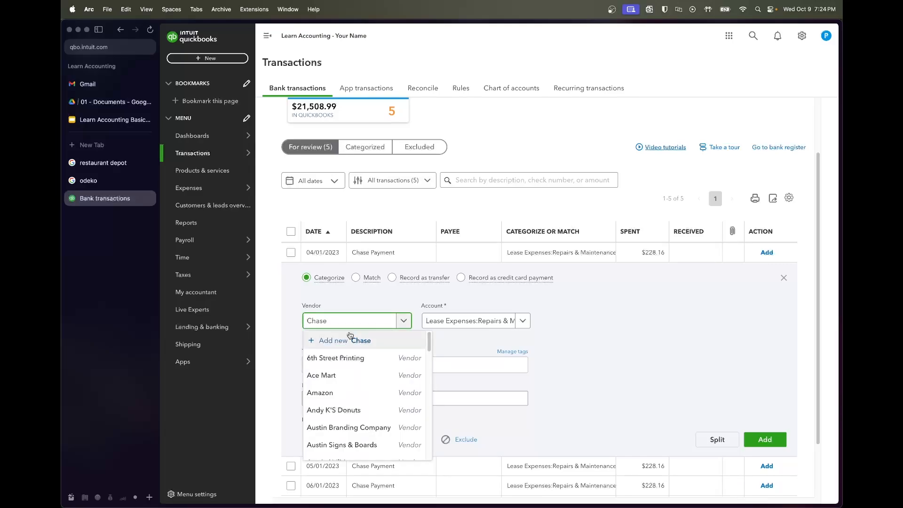
pyautogui.click(350, 358)
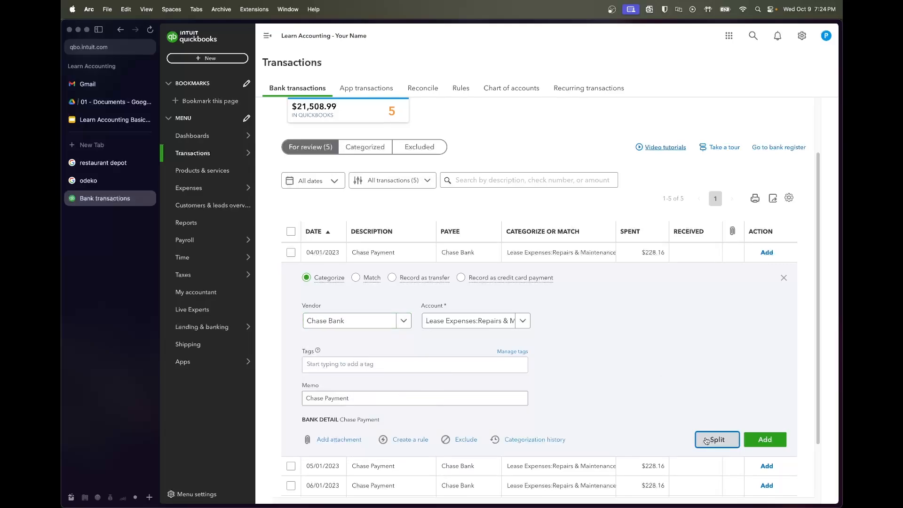
# - Split the 04/01/2023 Chase Payment into amounts of 29.74 and 198.42
pyautogui.click(715, 440)
pyautogui.click(623, 258)
pyautogui.write('29.74')
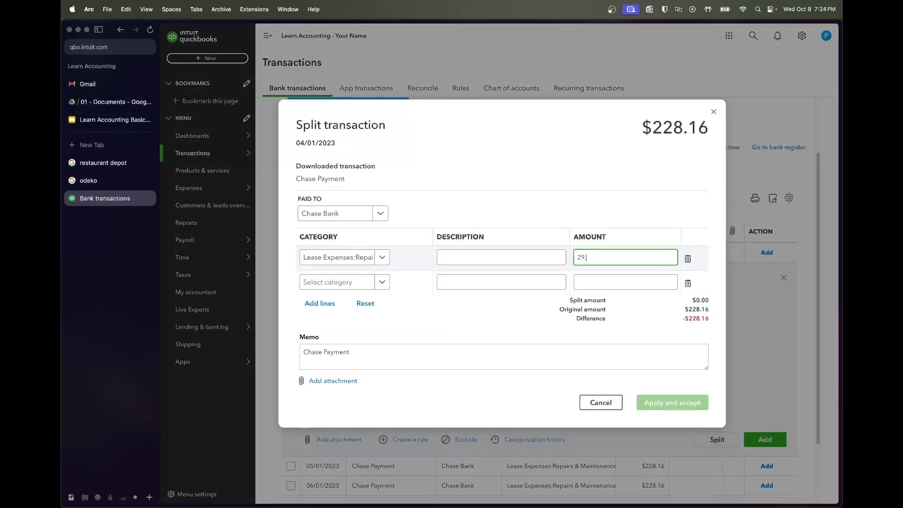
pyautogui.click(625, 282)
# - Describe the 29.74 split line as Interest Exp and the 198.42 line as Pri Pmt
pyautogui.click(508, 258)
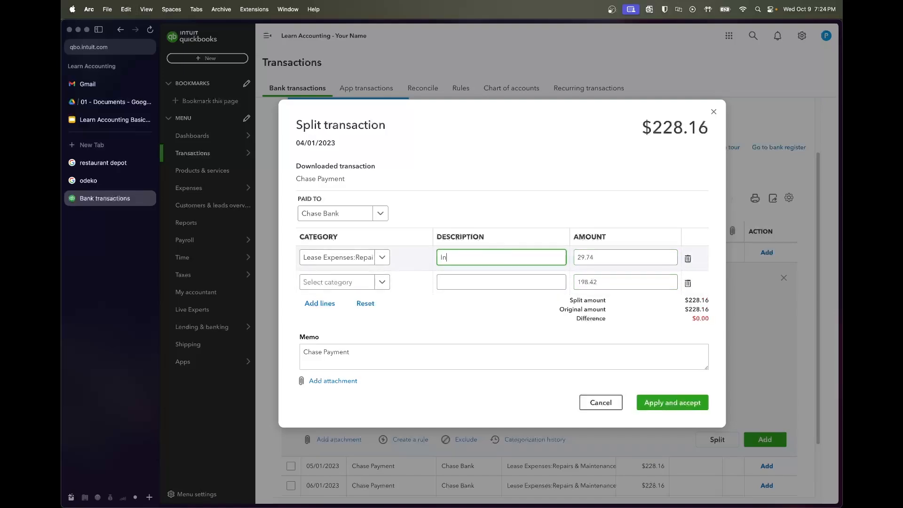
pyautogui.press('Tab')
pyautogui.press('Tab')
pyautogui.press('Tab')
pyautogui.press('Tab')
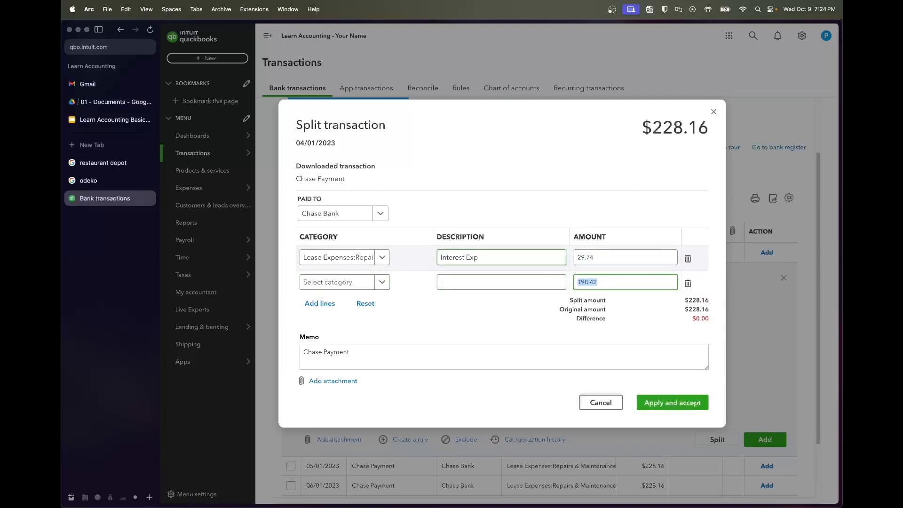
pyautogui.hotkey('shift', 'Tab')
pyautogui.write('Pmt')
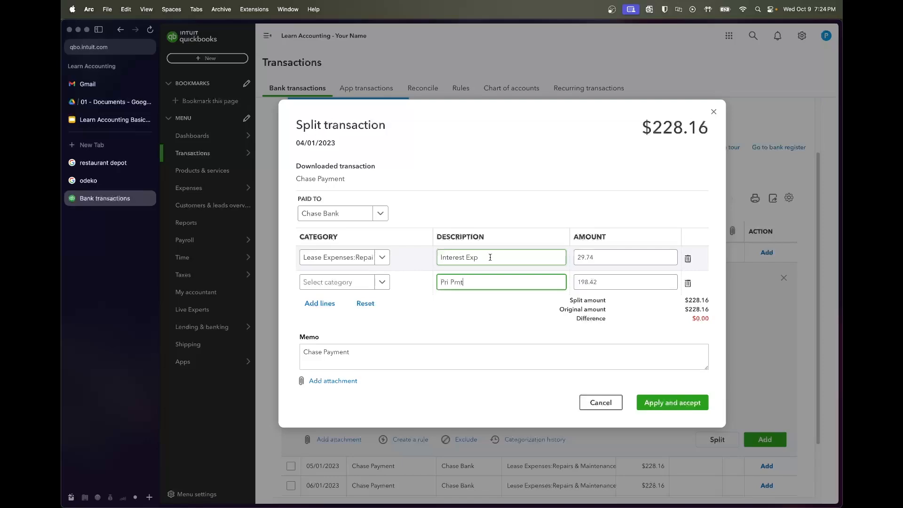
# - Categorize the 29.74 line as Interest Expense and the 198.42 line as Chase Loan, and apply and accept the split
pyautogui.click(360, 258)
pyautogui.write('interest ex')
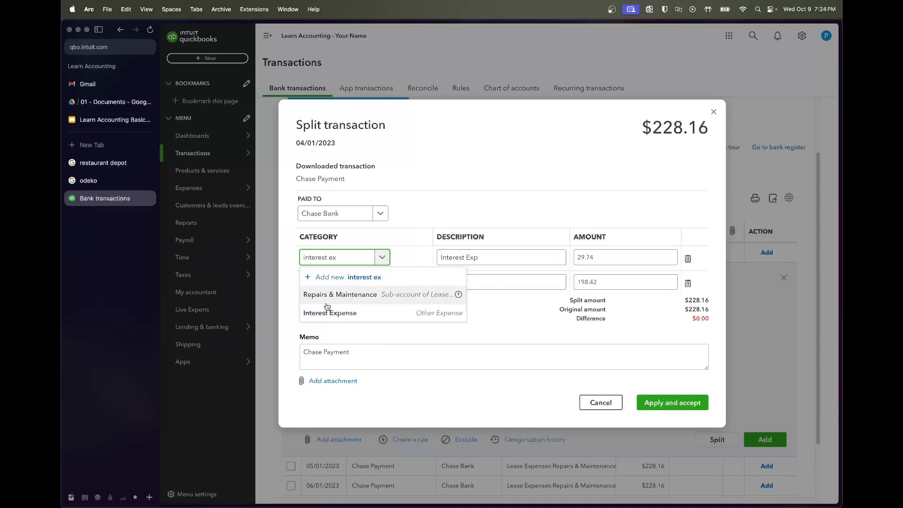
pyautogui.click(333, 310)
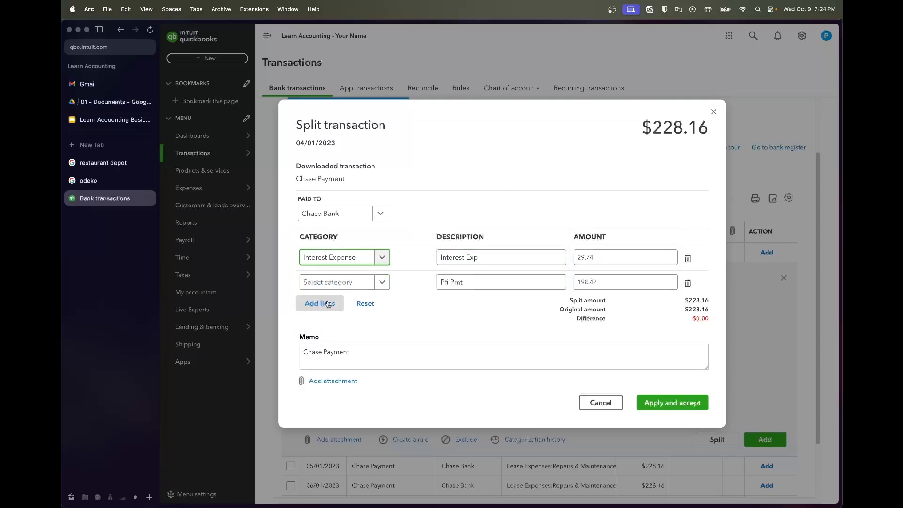
pyautogui.click(338, 282)
pyautogui.write('loan')
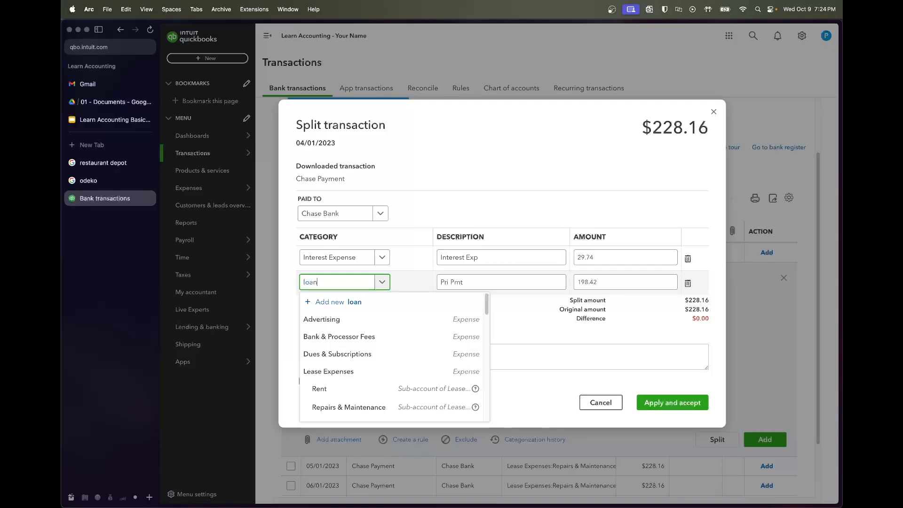
pyautogui.click(337, 316)
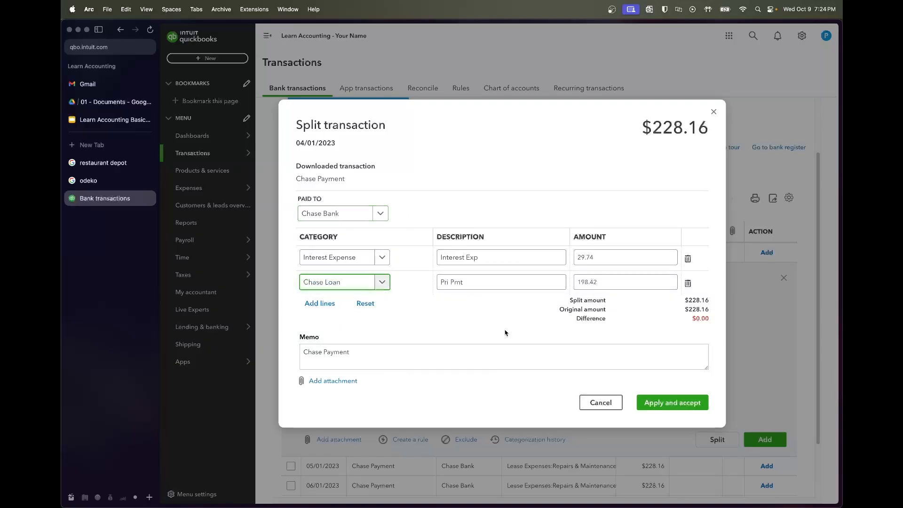
pyautogui.click(661, 403)
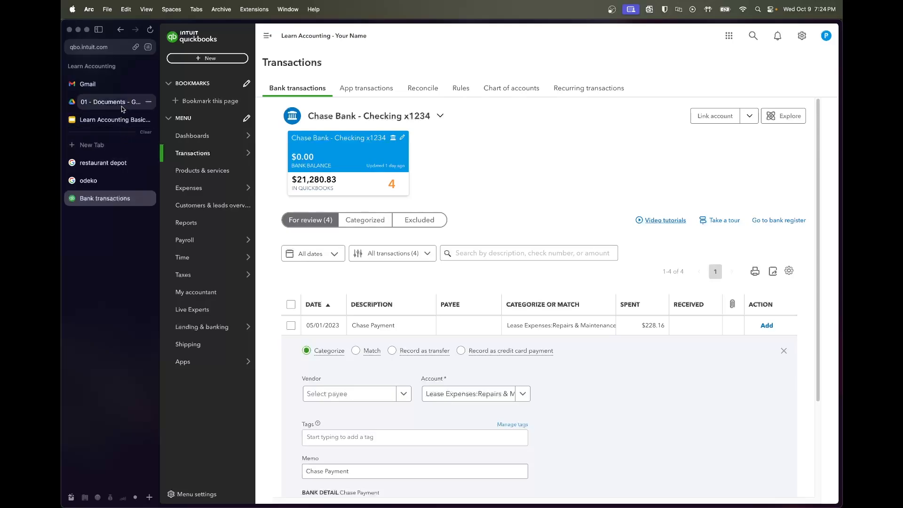
# - Look up the 2023-05-01 interest and copy the 199.41 principal from the Google Drive amortization schedule, returning to the QuickBooks bank transactions
pyautogui.click(110, 101)
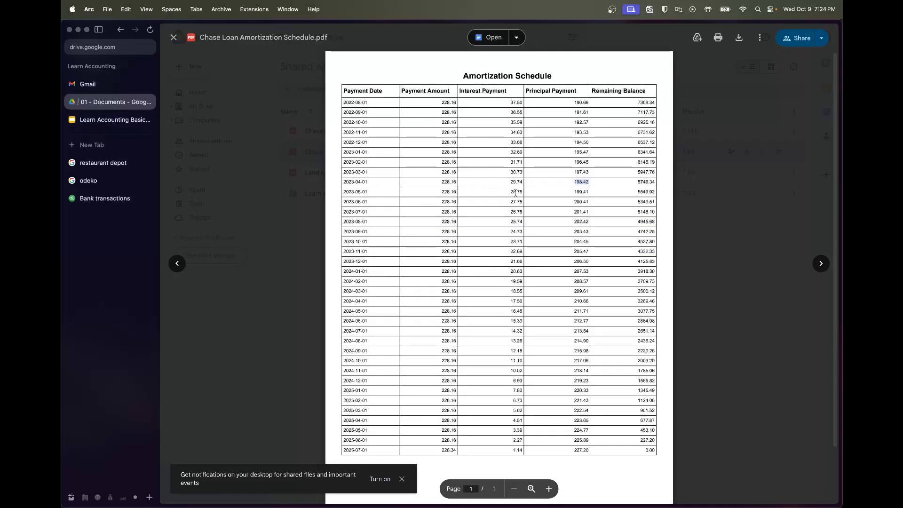
pyautogui.doubleClick(578, 193)
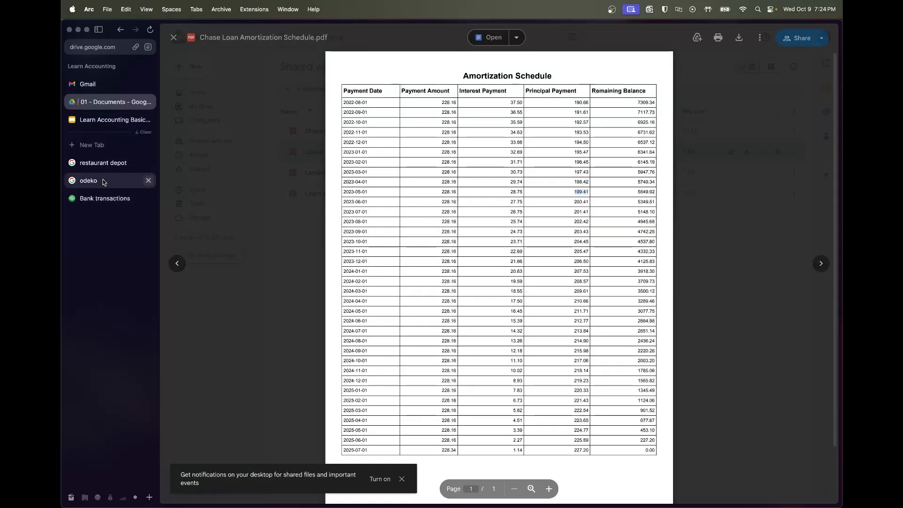
pyautogui.click(105, 198)
# - Split the 05/01/2023 Chase Payment into 28.75 described as Interest Payment and 199.41 described as Principal Paydown
pyautogui.scroll(-3, 429, 387)
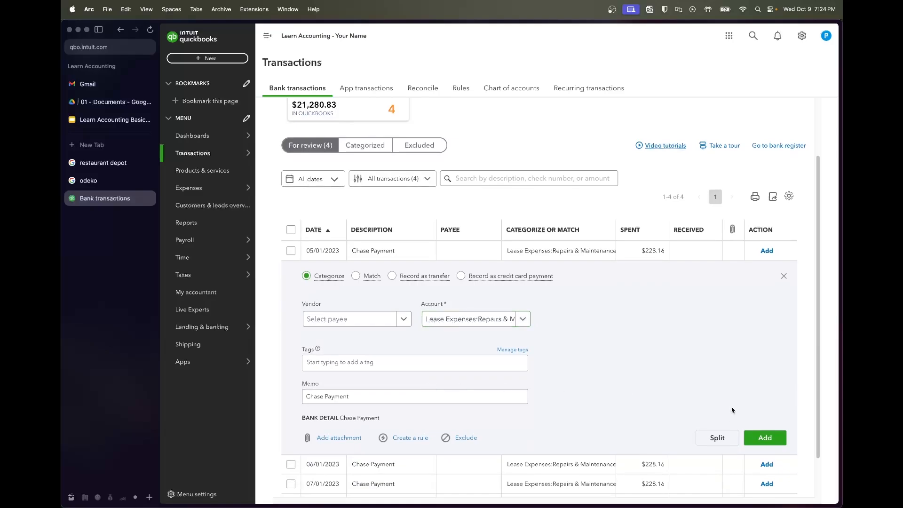
pyautogui.click(718, 437)
pyautogui.click(597, 257)
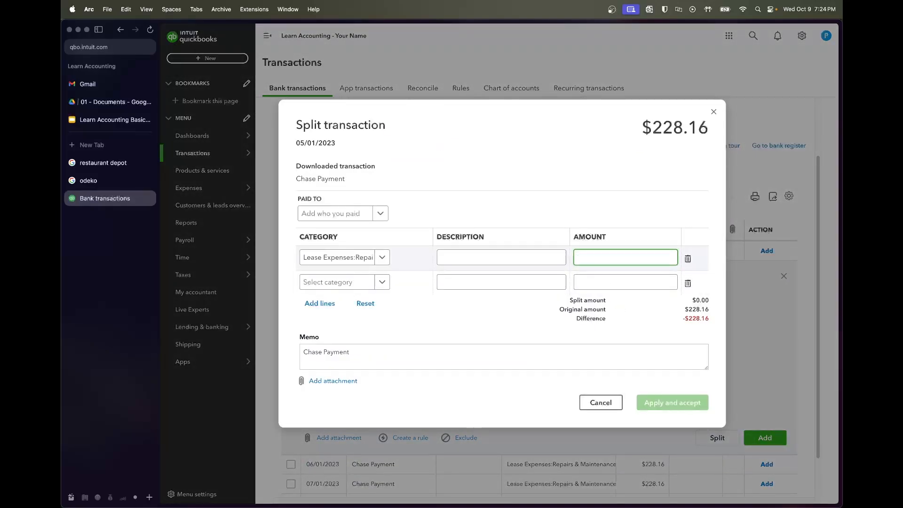
pyautogui.write('28.75')
pyautogui.click(600, 282)
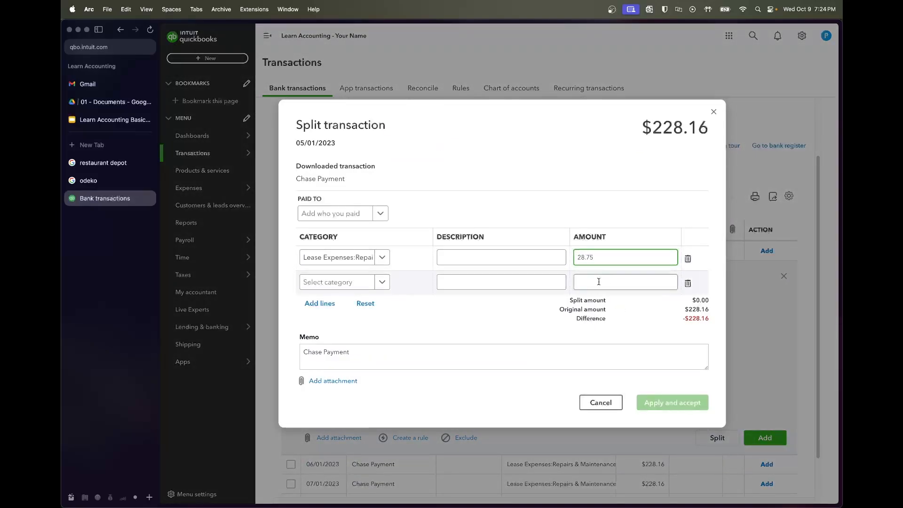
pyautogui.click(520, 257)
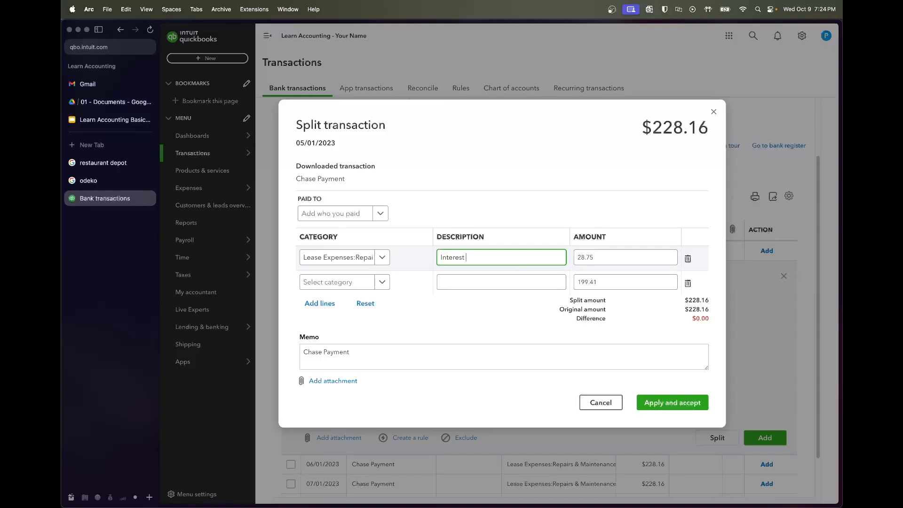
pyautogui.click(515, 279)
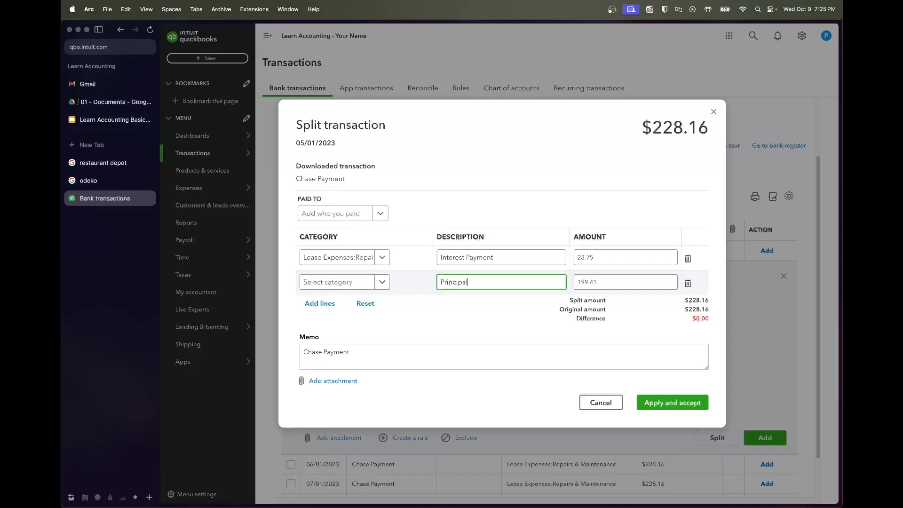
# - Categorize the 199.41 split line as Chase Loan and the 28.75 line as Interest Expense
pyautogui.click(354, 284)
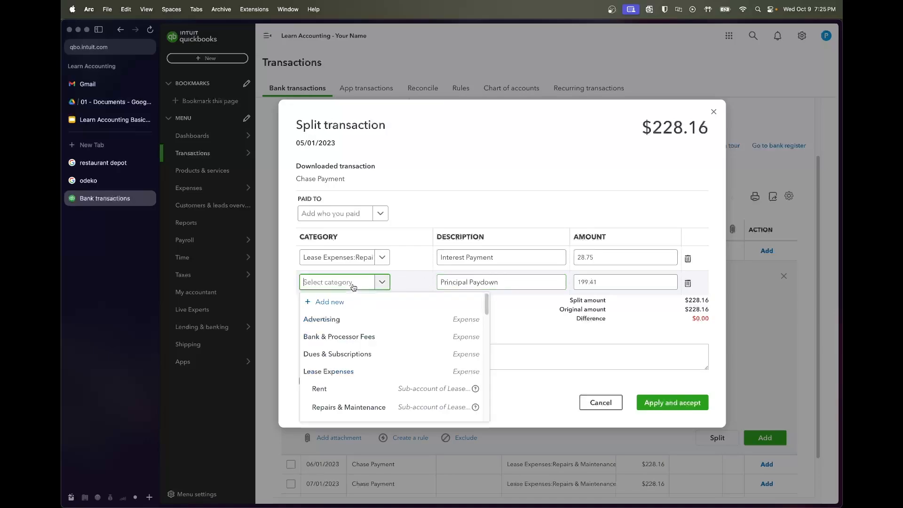
pyautogui.write('Loan')
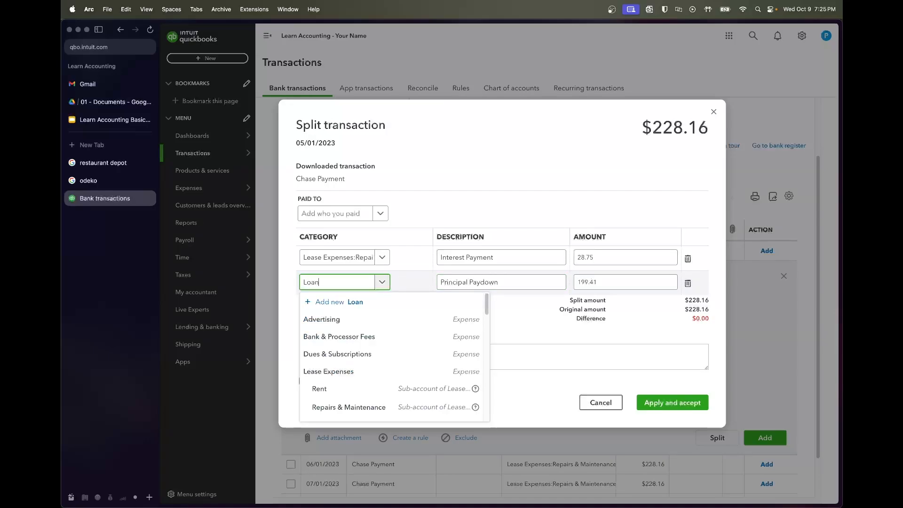
pyautogui.click(347, 322)
pyautogui.click(340, 260)
pyautogui.write('in')
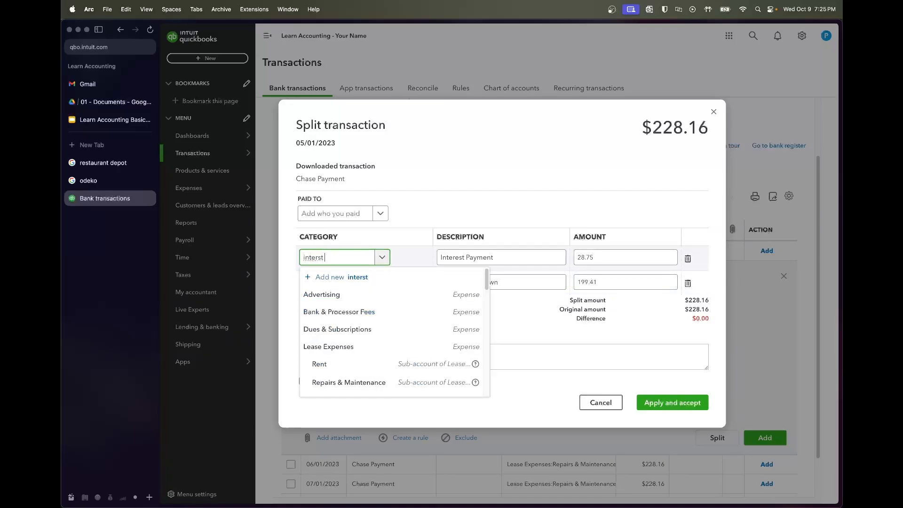
pyautogui.write('terst')
pyautogui.press('BackSpace')
pyautogui.press('BackSpace')
pyautogui.write('es')
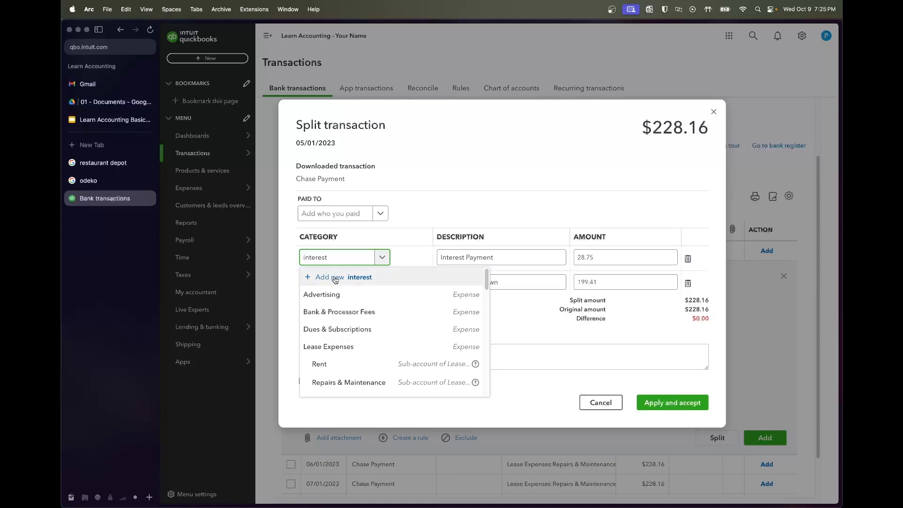
pyautogui.click(335, 312)
# - Set the payee of the 05/01/2023 split to the vendor Chase Bank, and apply and accept it
pyautogui.click(336, 214)
pyautogui.write('Chase')
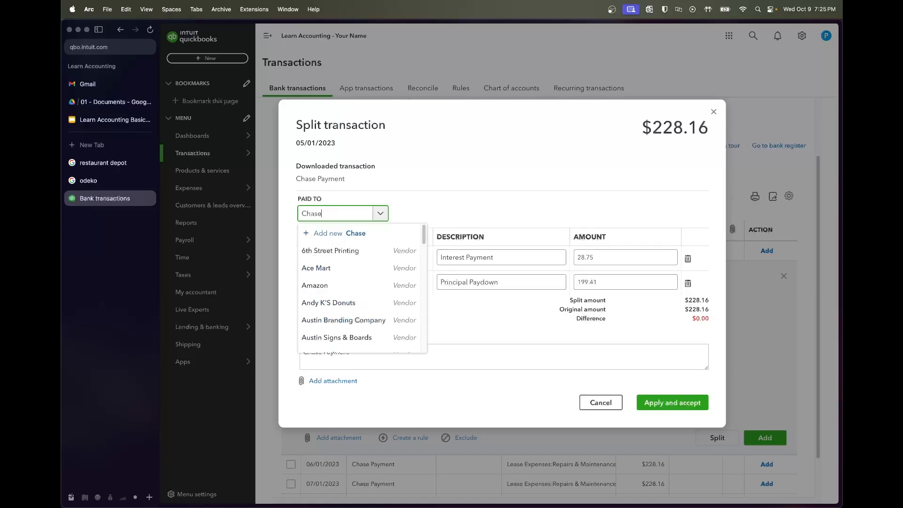
pyautogui.click(320, 250)
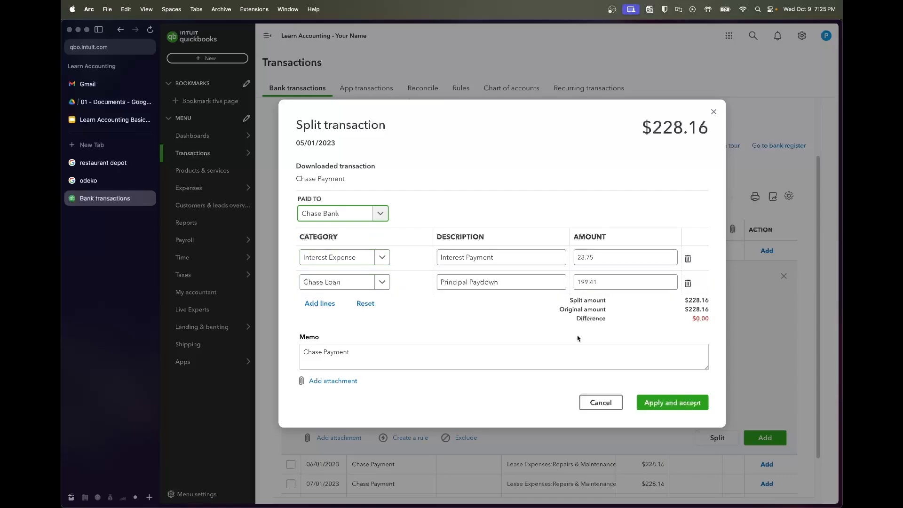
pyautogui.click(683, 402)
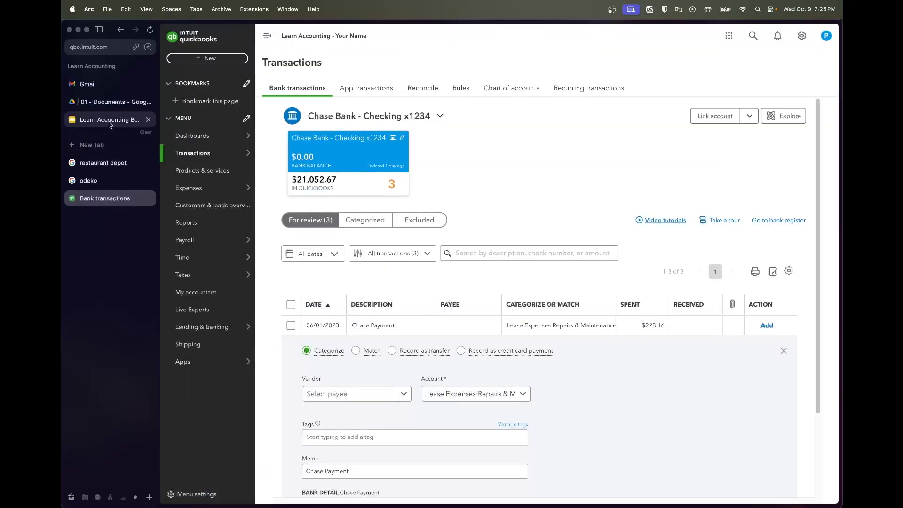
# - Copy the 2023-06-01 principal of 200.41 from the Google Drive amortization schedule and set the QuickBooks 06/01/2023 payment's vendor to Chase Bank
pyautogui.click(108, 102)
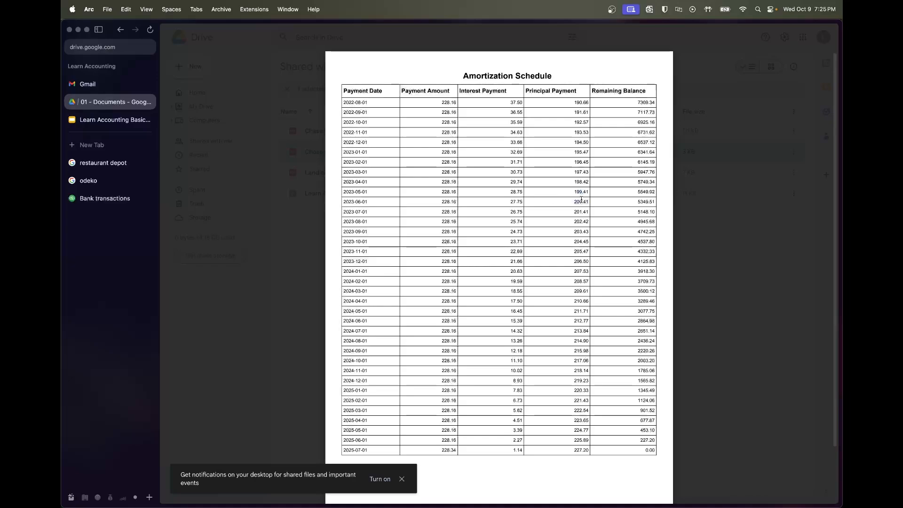
pyautogui.click(105, 199)
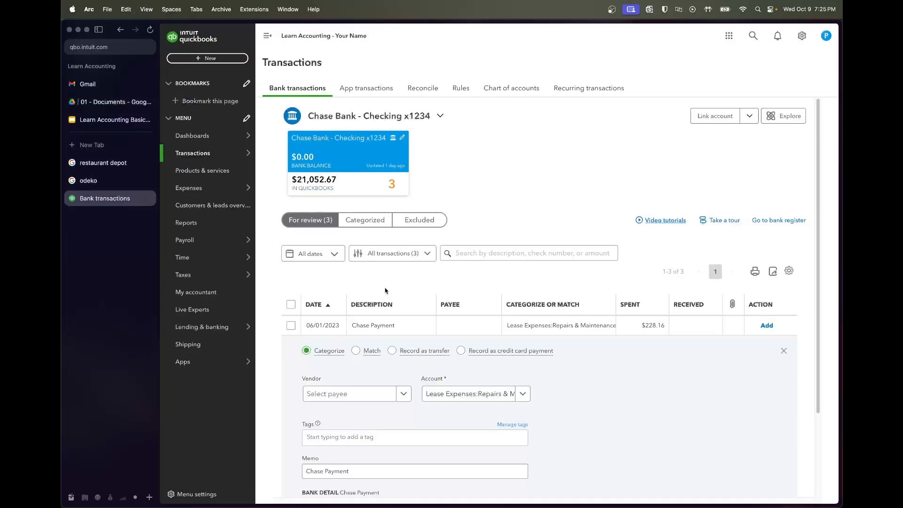
pyautogui.click(367, 389)
pyautogui.write('chase')
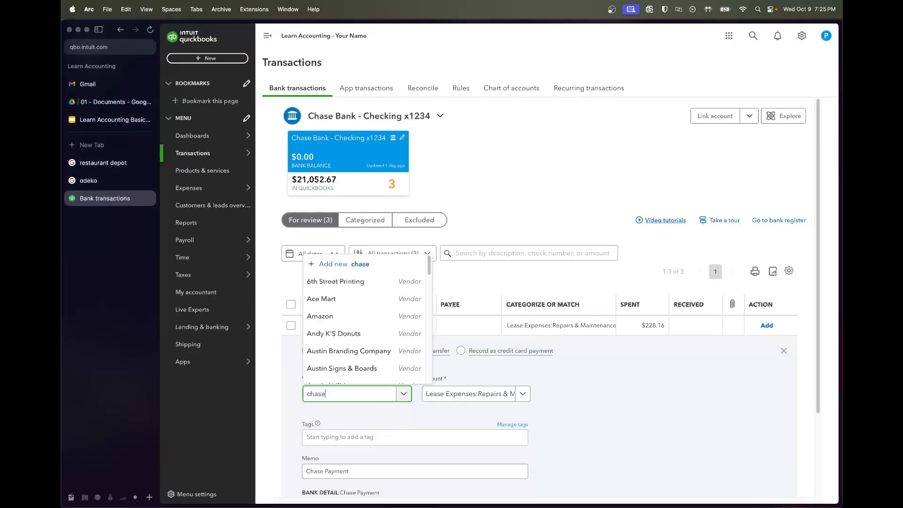
pyautogui.click(361, 375)
# - Split the 06/01/2023 Chase Payment into amounts of 27.75 and 200.41
pyautogui.scroll(-2, 599, 460)
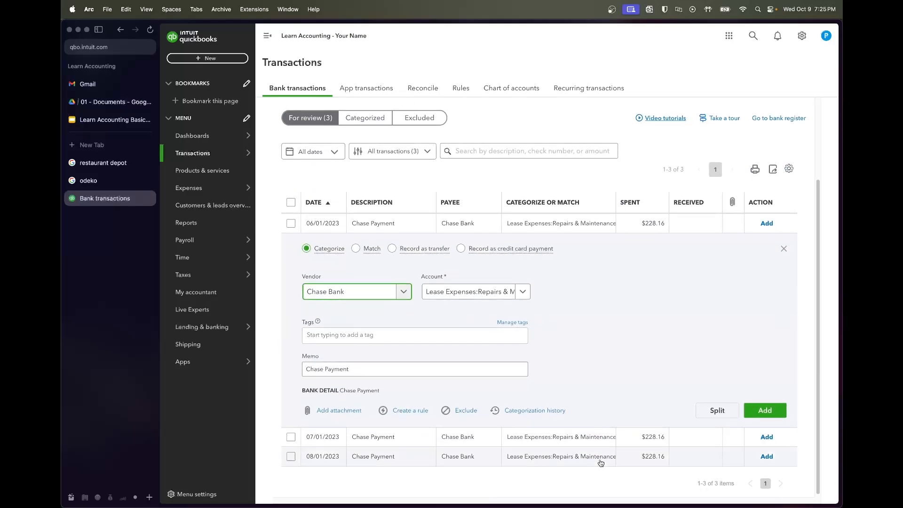
pyautogui.click(725, 413)
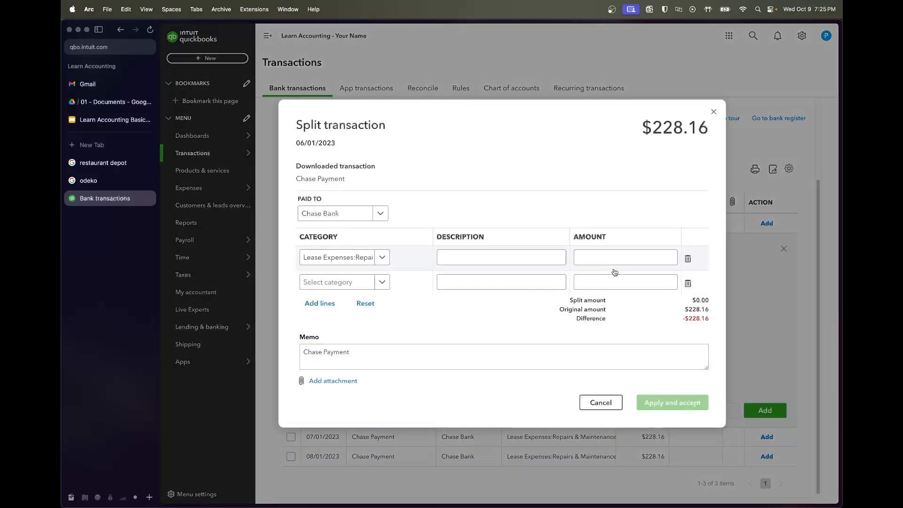
pyautogui.click(613, 258)
pyautogui.write('27.75')
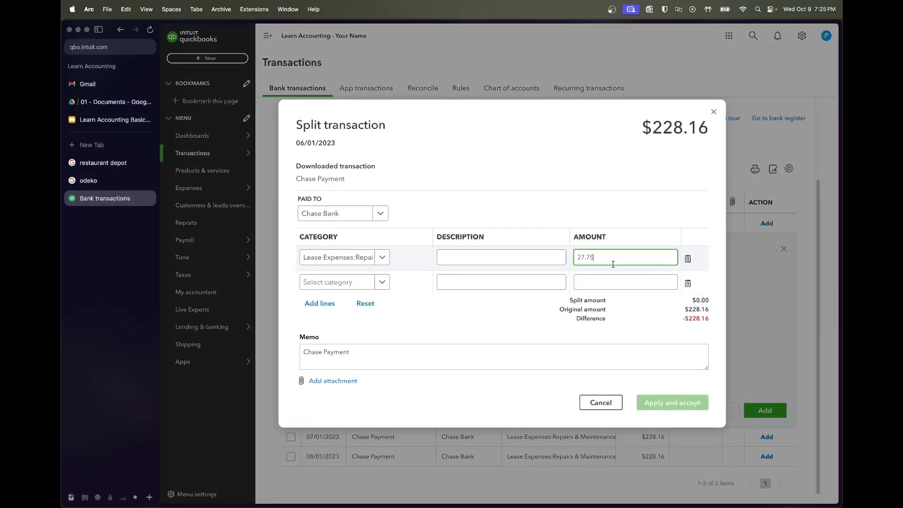
pyautogui.click(612, 281)
pyautogui.write('200.41')
pyautogui.press('Tab')
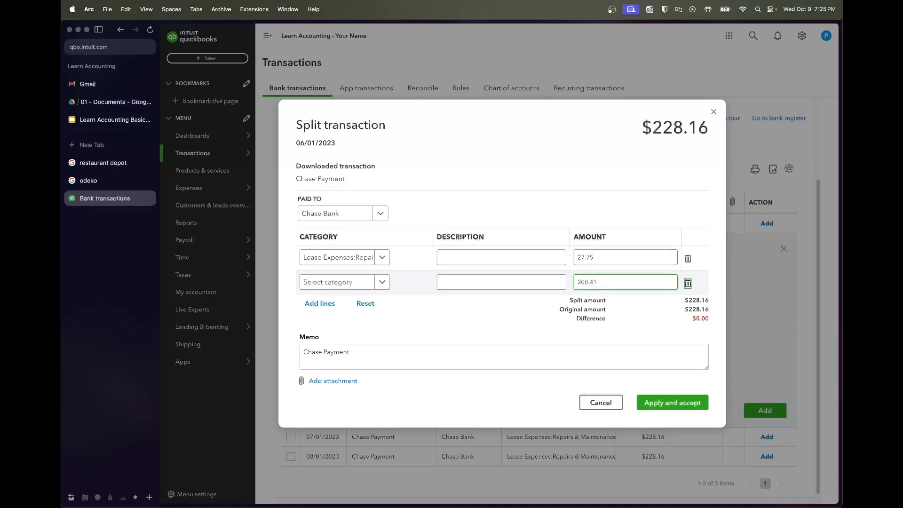
# - Describe the 27.75 split line as Interest Exp and the 200.41 line as Principal Paydown
pyautogui.click(512, 256)
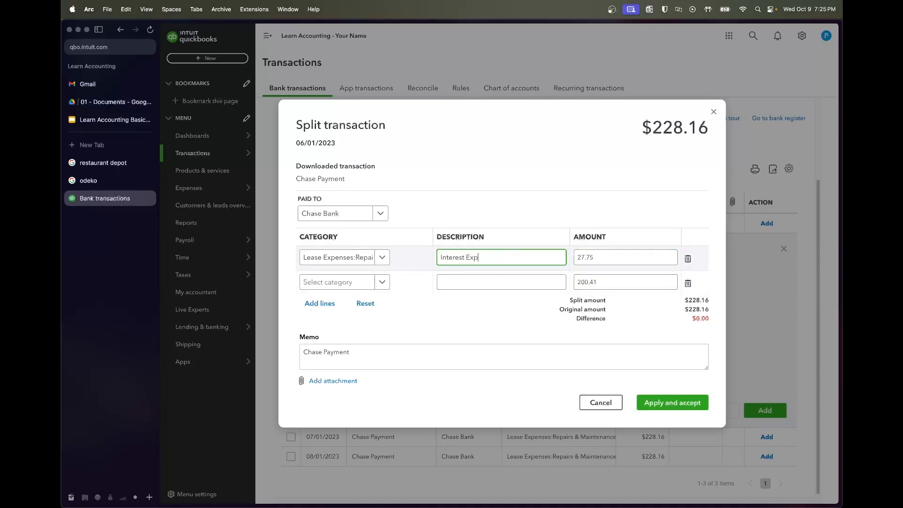
pyautogui.press('Tab')
pyautogui.press('Tab')
pyautogui.press('Tab')
pyautogui.press('Tab')
pyautogui.write('Principal Pay')
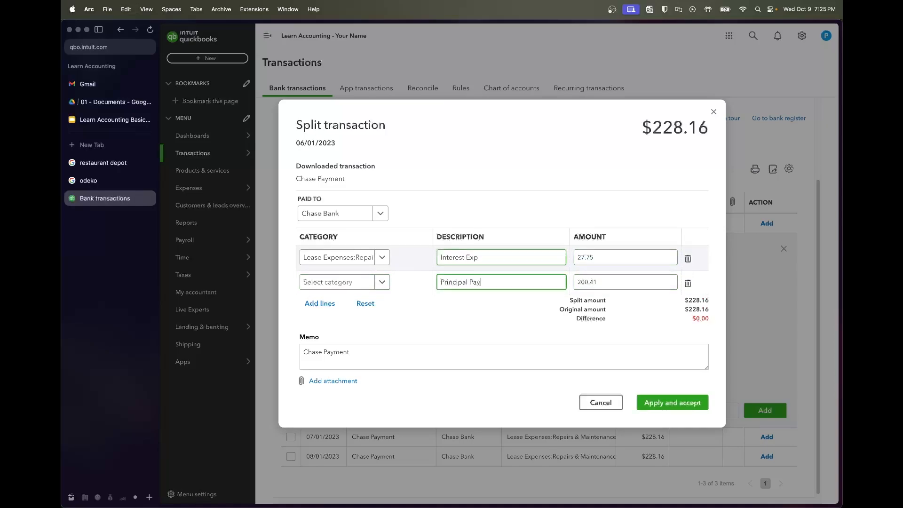
# - Categorize the 200.41 line as Chase Loan and the 27.75 line as Interest Expense, and accept the 06/01/2023 split
pyautogui.click(361, 285)
pyautogui.write('l')
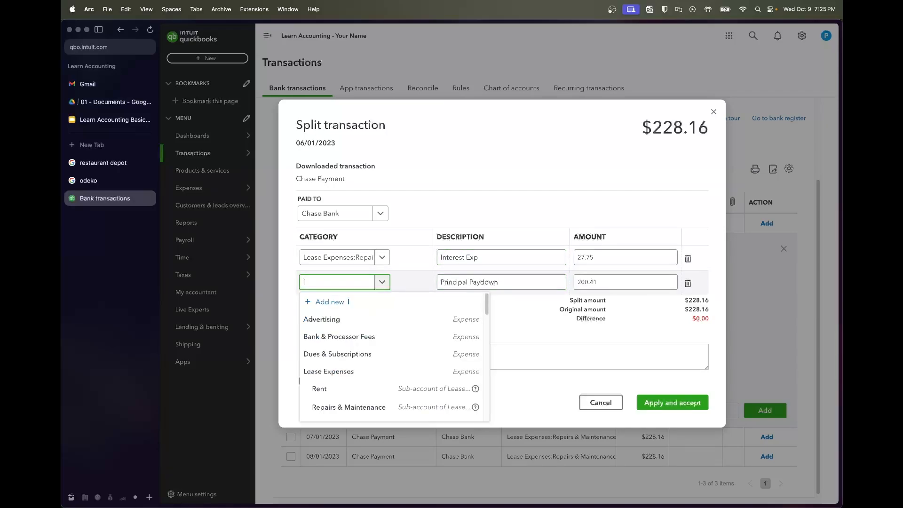
pyautogui.write('oan')
pyautogui.click(356, 314)
pyautogui.click(352, 262)
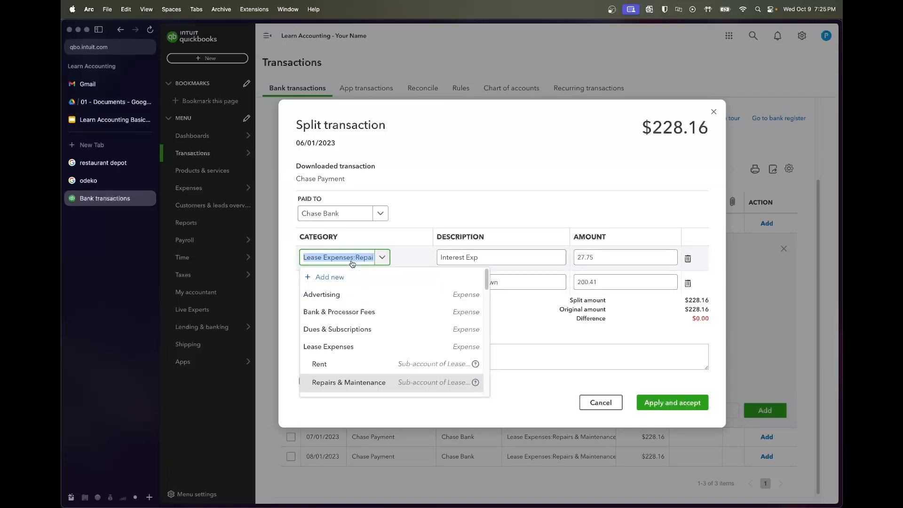
pyautogui.write('interest exp')
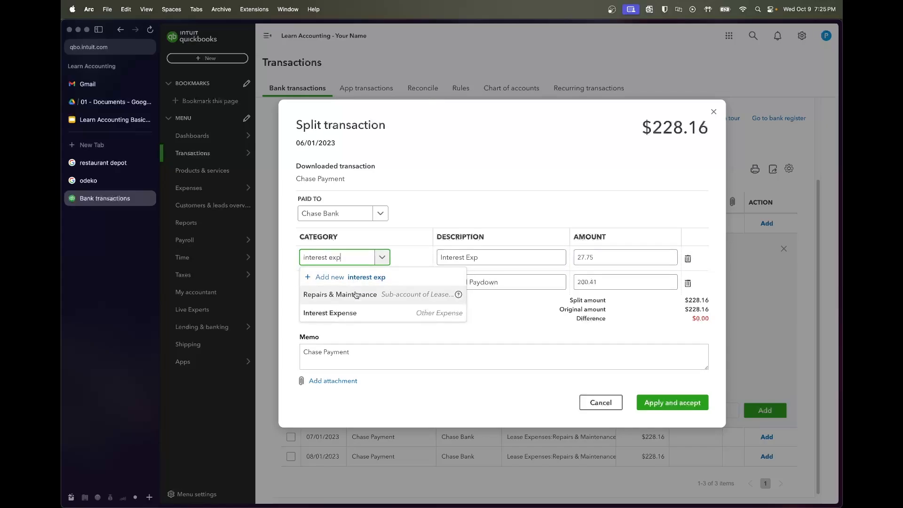
pyautogui.click(332, 311)
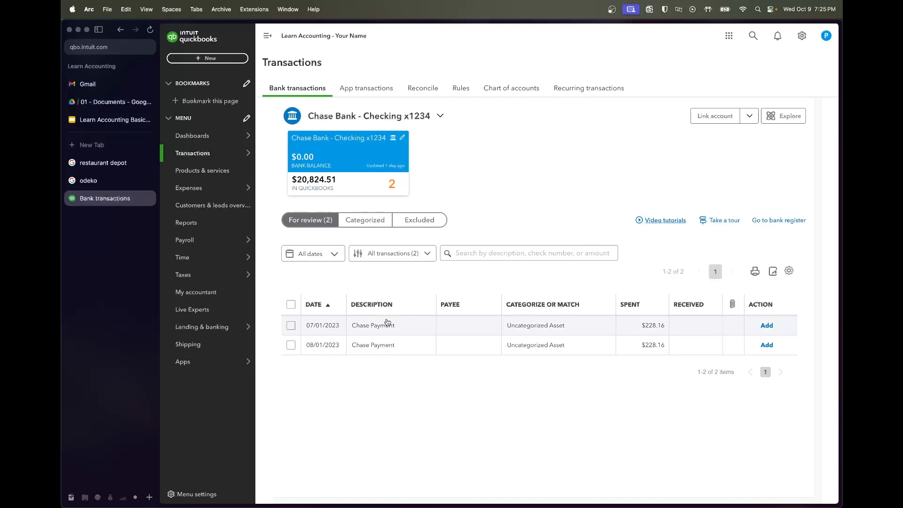
# - Expand the 07/01/2023 Chase Payment, copy the 2023-07-01 principal of 201.41 from the Google Drive schedule, and return to QuickBooks
pyautogui.click(383, 324)
pyautogui.click(110, 102)
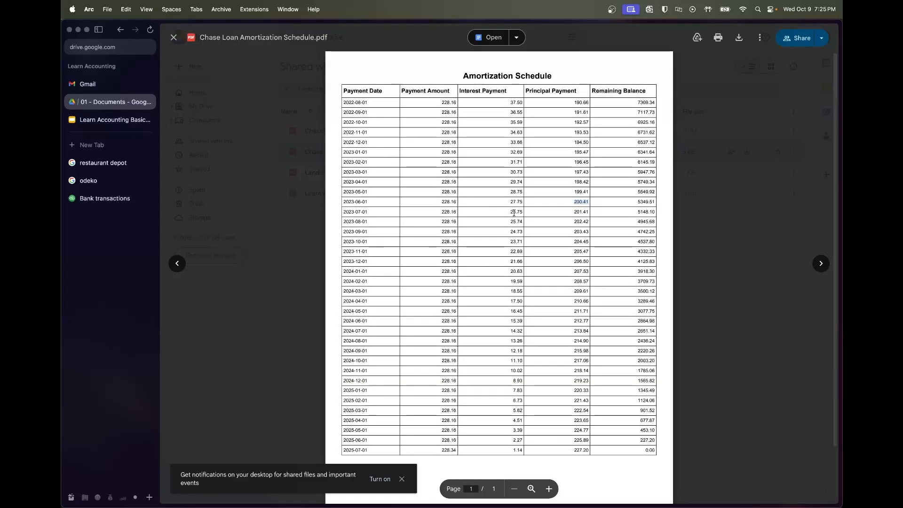
pyautogui.doubleClick(585, 211)
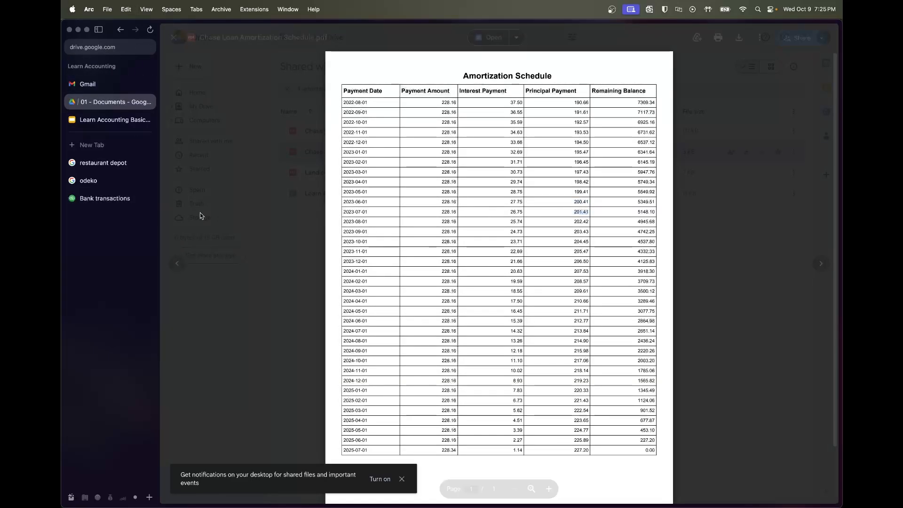
pyautogui.click(112, 198)
# - Open the 07/01/2023 Chase Payment for splitting and set its payee to the vendor Chase Bank
pyautogui.scroll(-3, 404, 452)
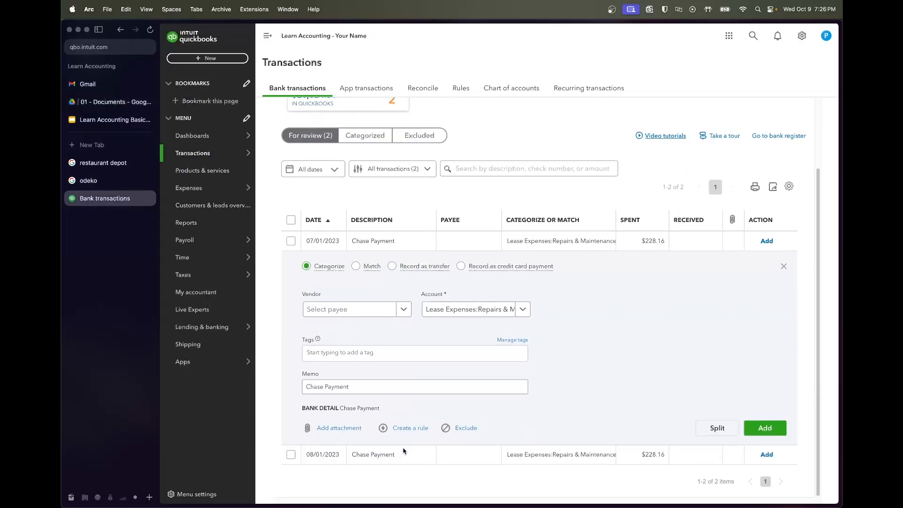
pyautogui.click(717, 428)
pyautogui.click(341, 214)
pyautogui.write('cahse')
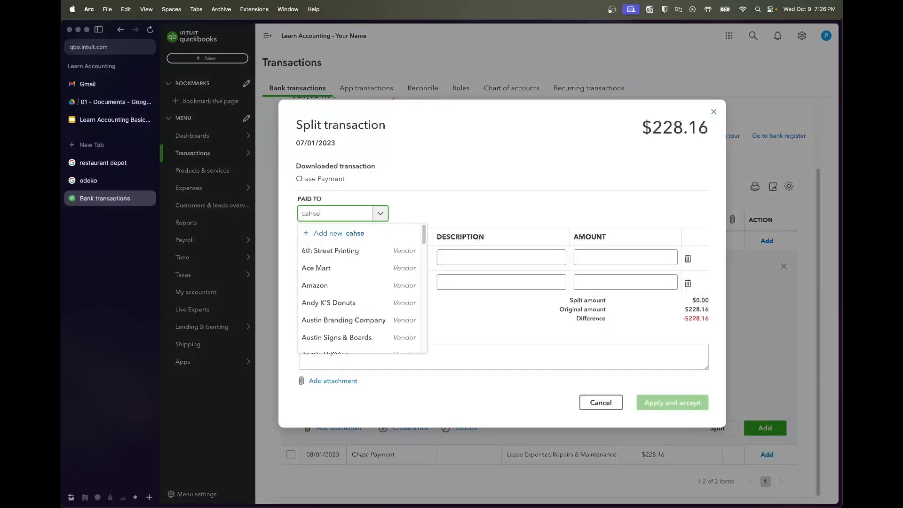
pyautogui.press('BackSpace')
pyautogui.press('BackSpace')
pyautogui.press('BackSpace')
pyautogui.press('BackSpace')
pyautogui.press('BackSpace')
pyautogui.write('chase')
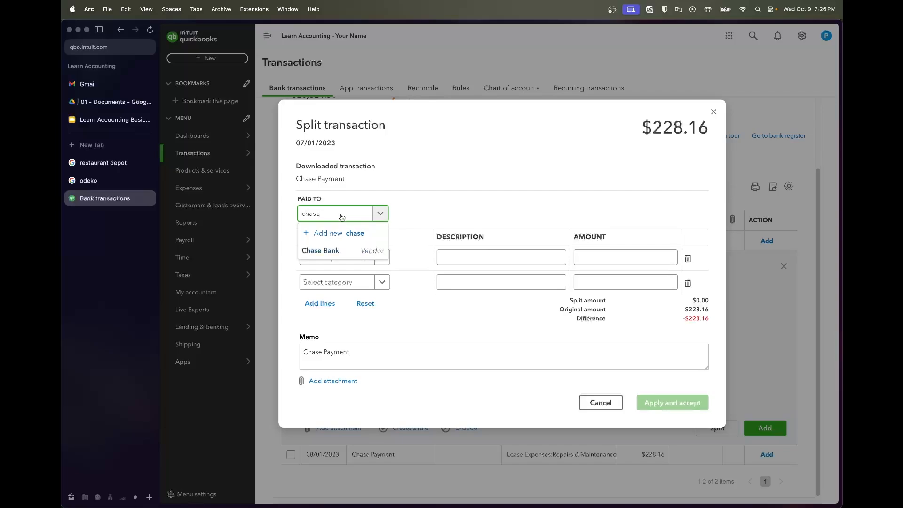
pyautogui.click(341, 249)
# - Split the 07/01/2023 payment into 26.75 described as Interest Exp and 201.41 described as Principal Paydown
pyautogui.click(616, 257)
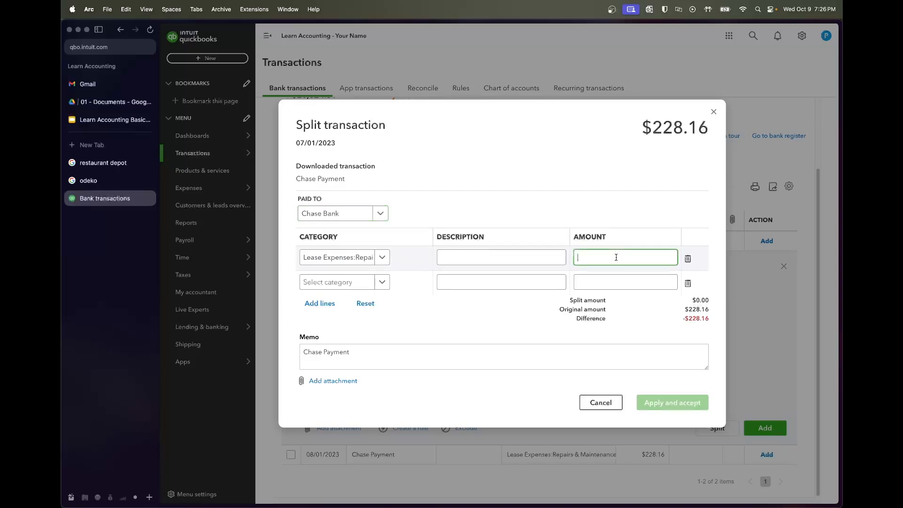
pyautogui.write('26.75')
pyautogui.click(622, 282)
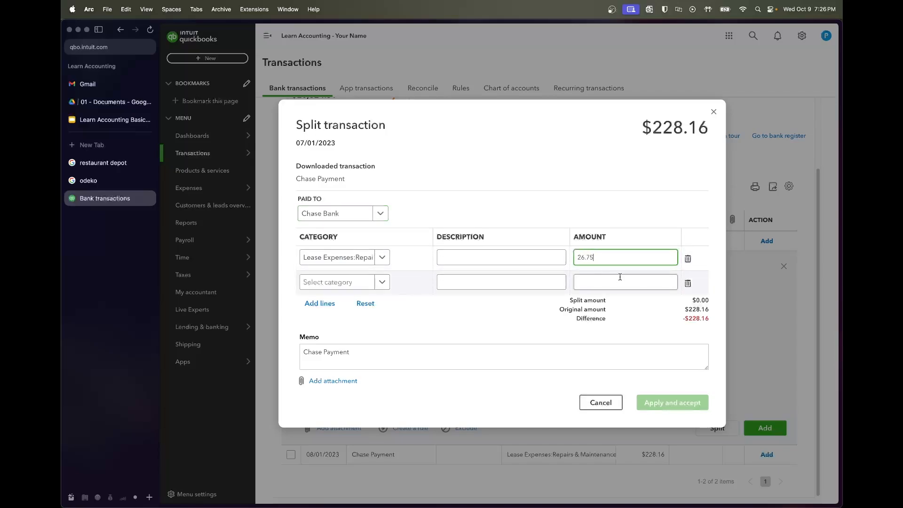
pyautogui.click(539, 259)
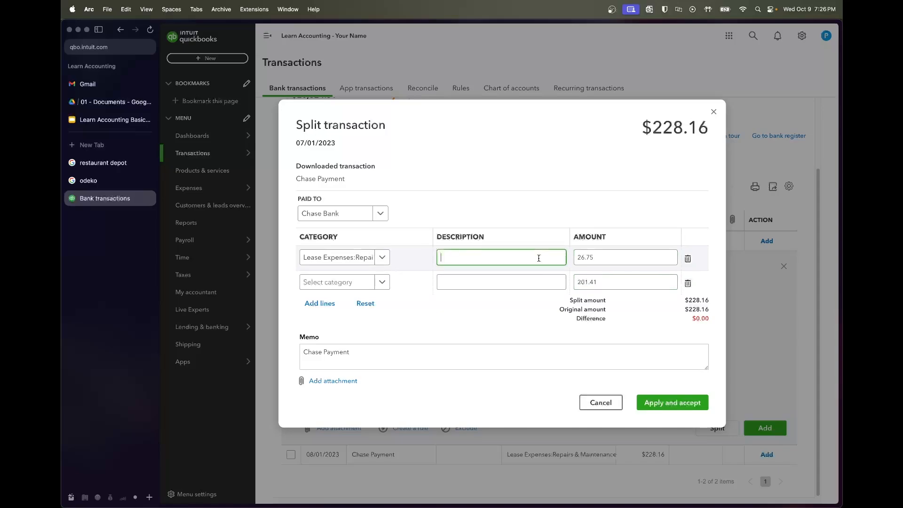
pyautogui.click(534, 276)
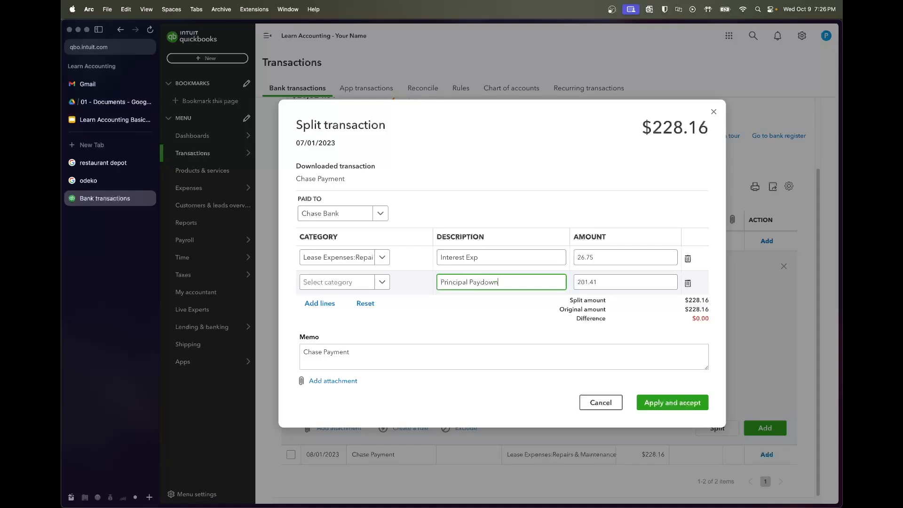
# - Categorize the 201.41 line as Chase Loan and the 26.75 line as Interest Expense, and apply and accept the 07/01/2023 split
pyautogui.click(348, 281)
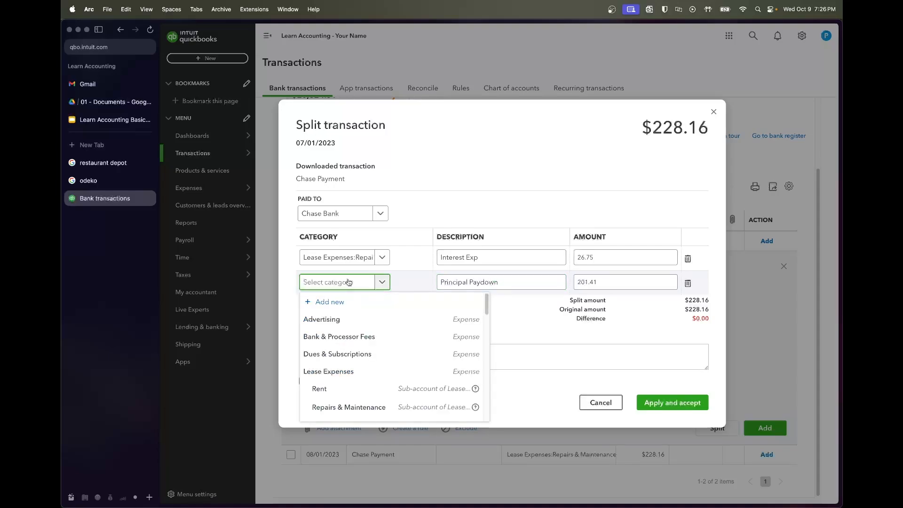
pyautogui.write('loan')
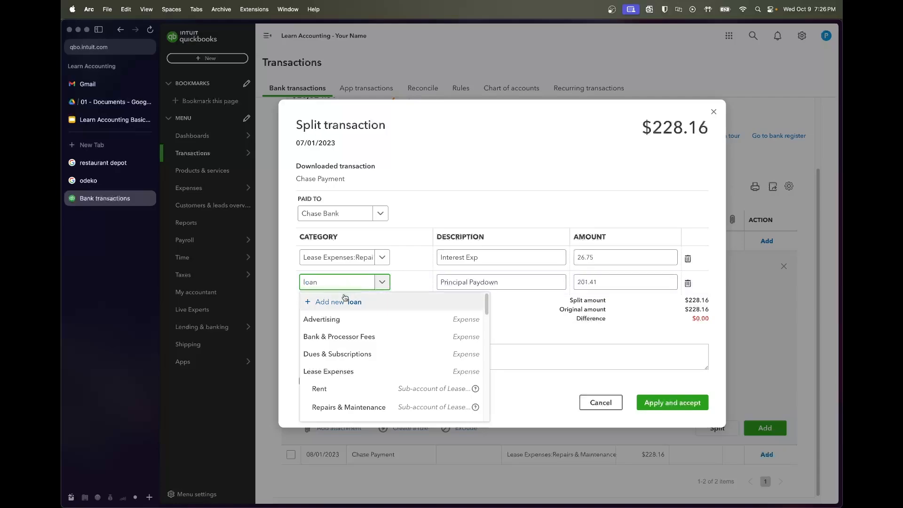
pyautogui.click(346, 319)
pyautogui.click(339, 259)
pyautogui.write('interest')
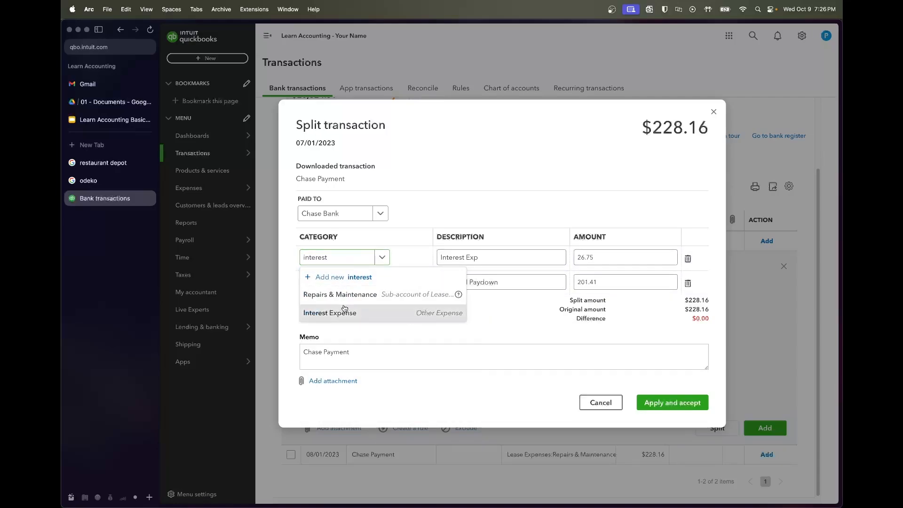
pyautogui.click(347, 310)
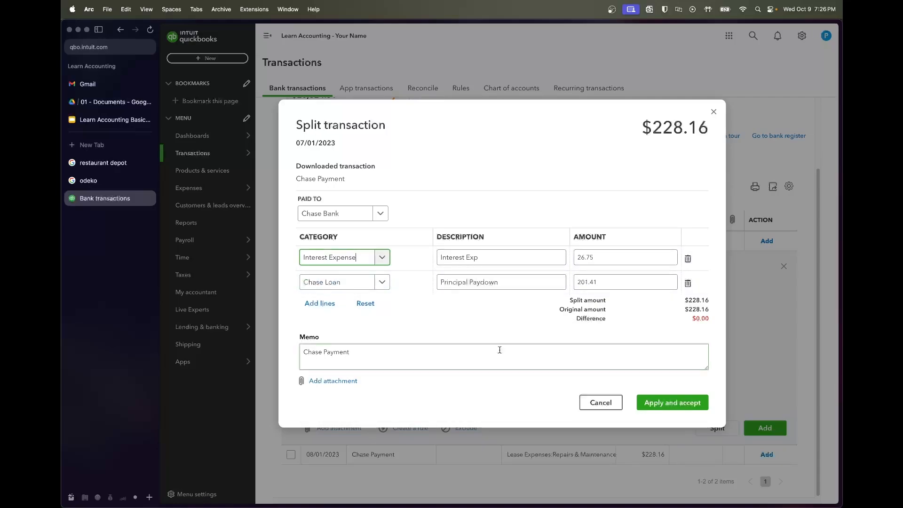
pyautogui.click(500, 351)
pyautogui.click(665, 403)
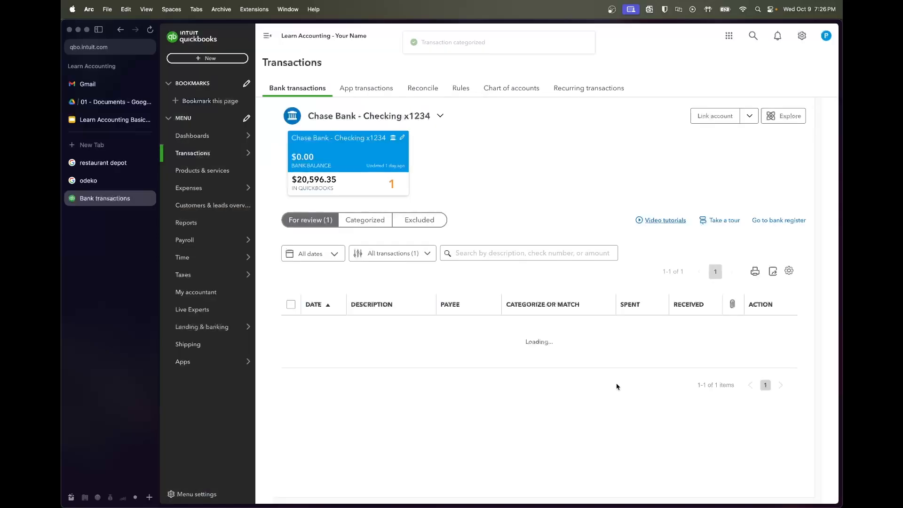
# - Expand the 08/01/2023 Chase Payment, copy the 2023-08-01 principal of 202.42 from the Google Drive schedule, and return to QuickBooks
pyautogui.click(385, 326)
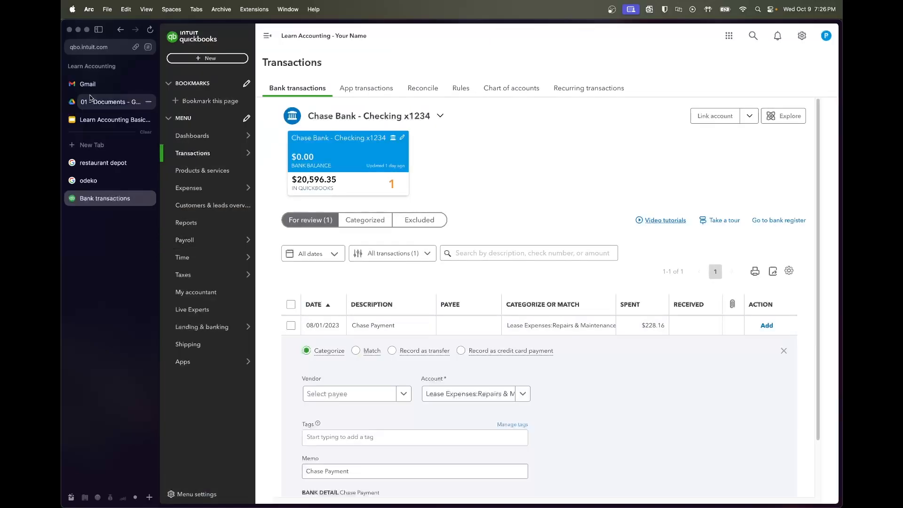
pyautogui.click(90, 101)
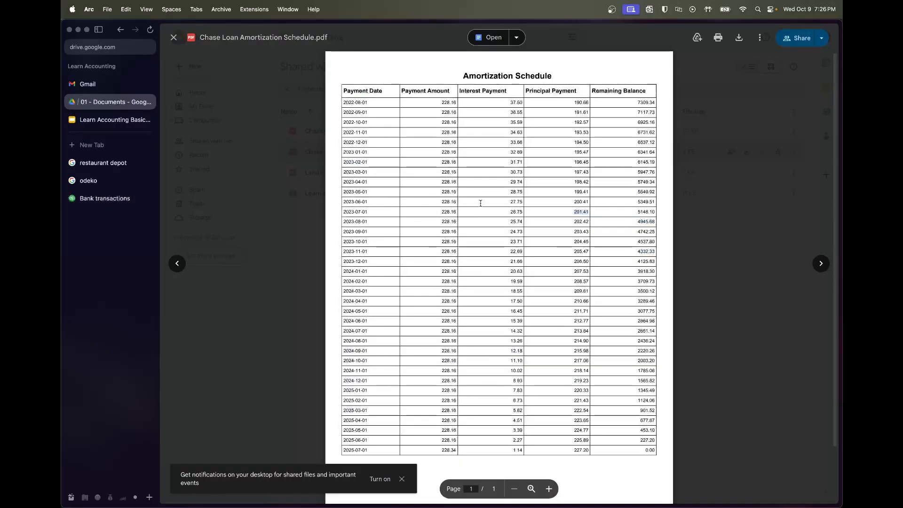
pyautogui.moveTo(566, 221); pyautogui.dragTo(585, 222)
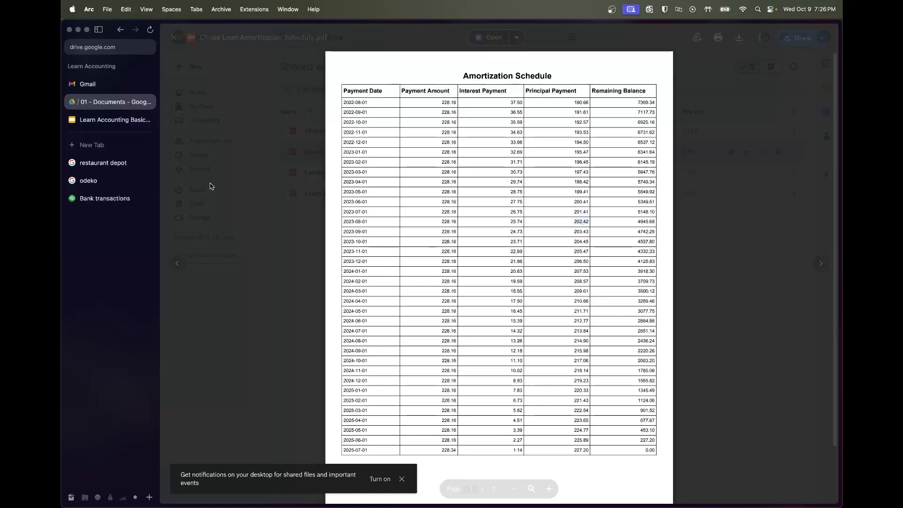
pyautogui.click(121, 203)
# - Split the 08/01/2023 Chase Payment into 25.74 described as Interest Expense and 202.42 described as Principal Paydown
pyautogui.scroll(-2, 458, 358)
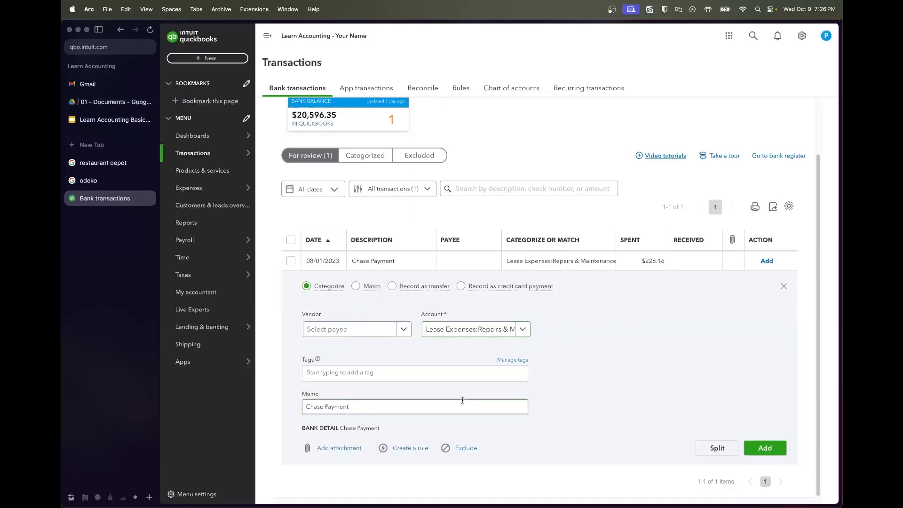
pyautogui.click(717, 448)
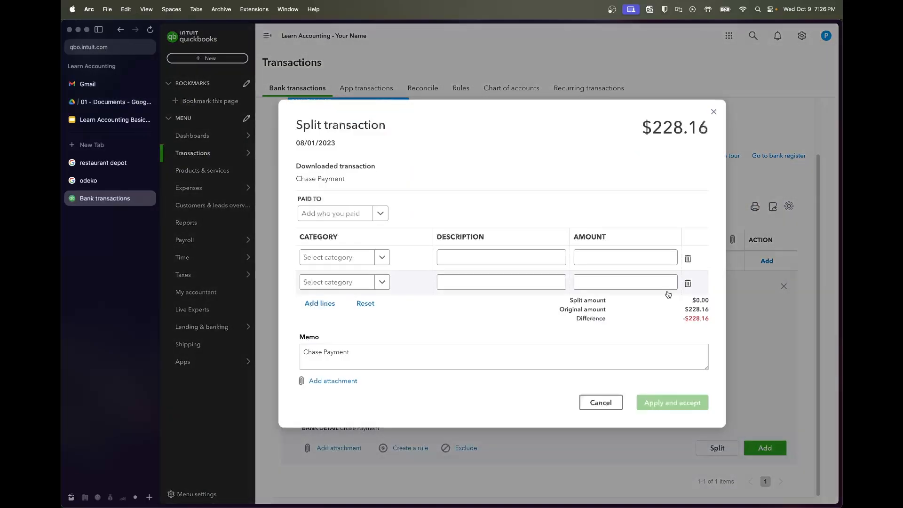
pyautogui.click(648, 263)
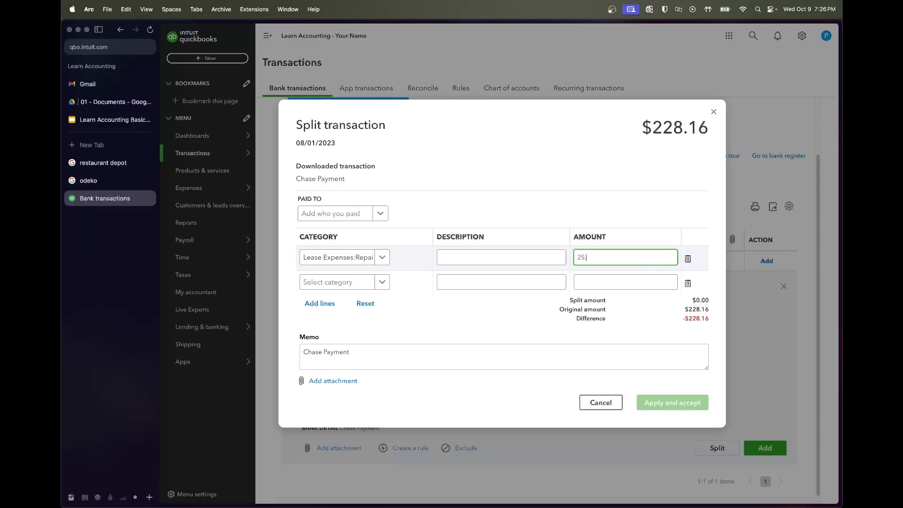
pyautogui.click(651, 278)
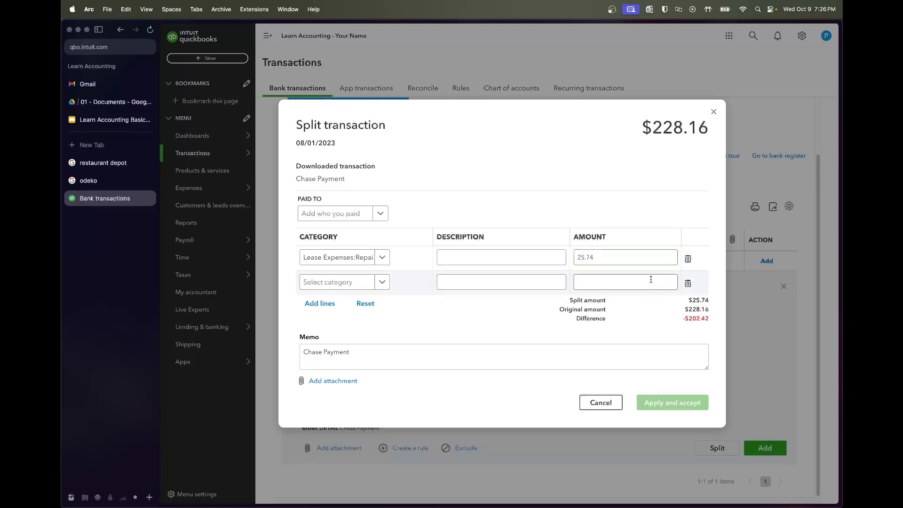
pyautogui.click(507, 269)
pyautogui.click(500, 262)
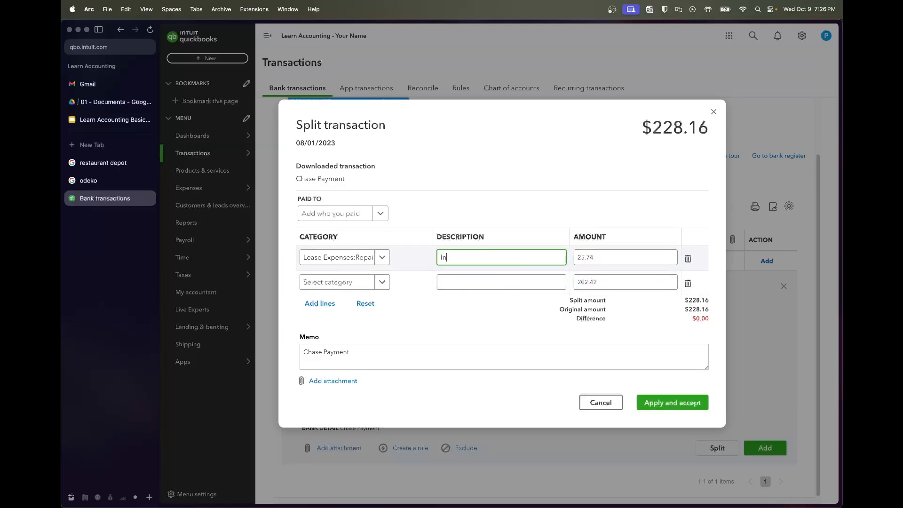
pyautogui.click(487, 277)
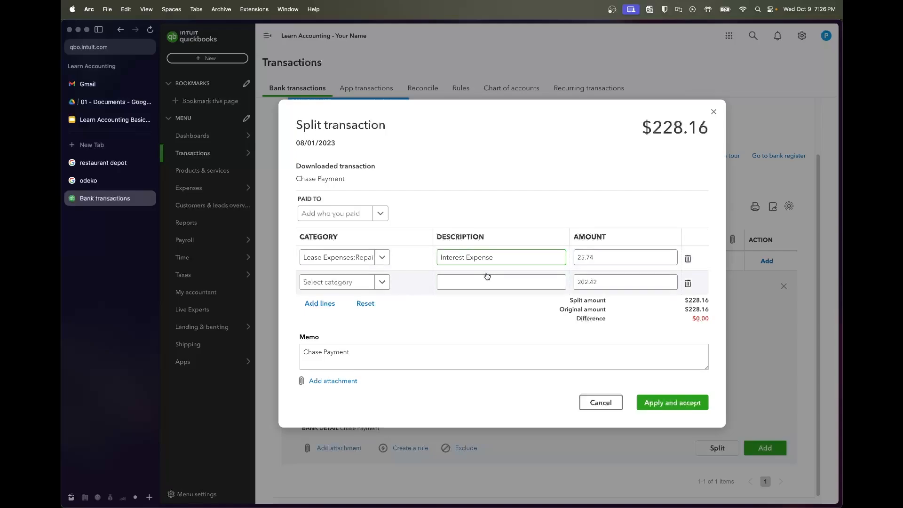
pyautogui.write('P')
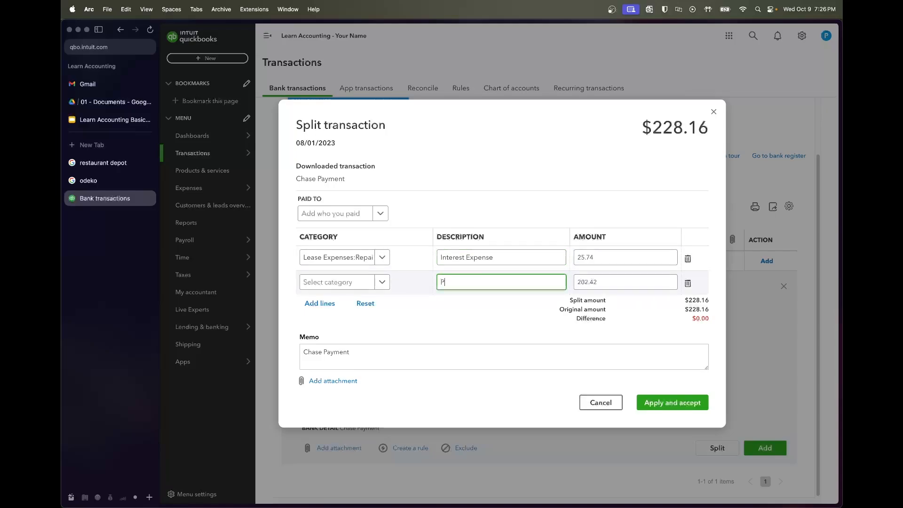
pyautogui.write('rincipal Paydown')
# - Categorize the 25.74 line as Interest Expense and the 202.42 line as Chase Loan
pyautogui.click(366, 261)
pyautogui.write('interest')
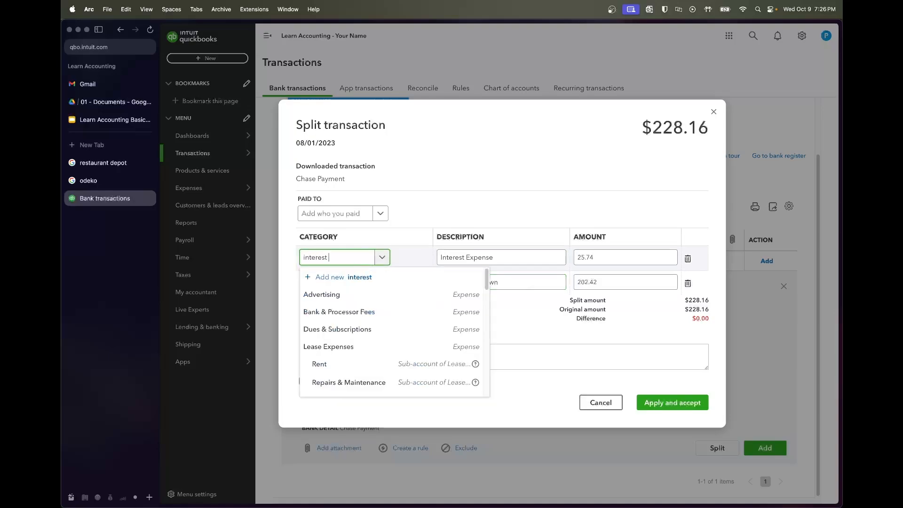
pyautogui.click(346, 312)
pyautogui.write('I')
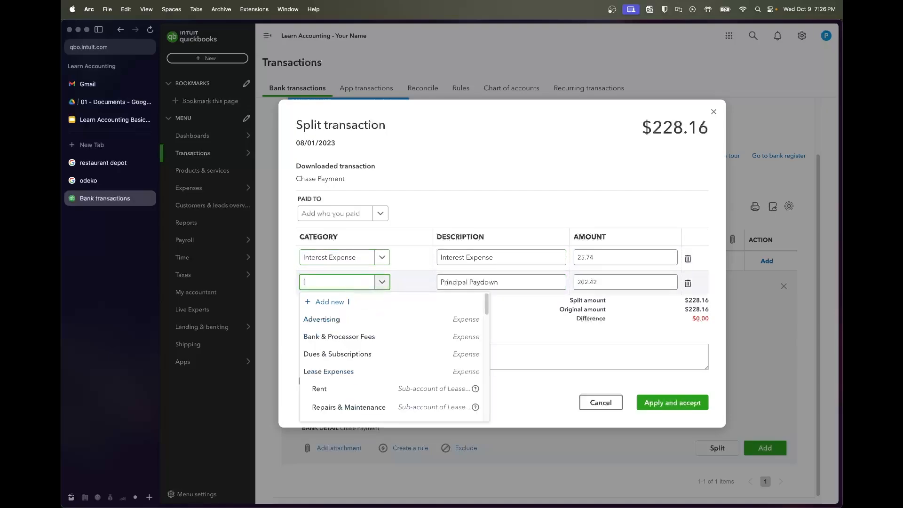
pyautogui.write('oan')
pyautogui.click(349, 316)
# - Set the payee of the 08/01/2023 split to the existing vendor Chase Bank
pyautogui.click(346, 220)
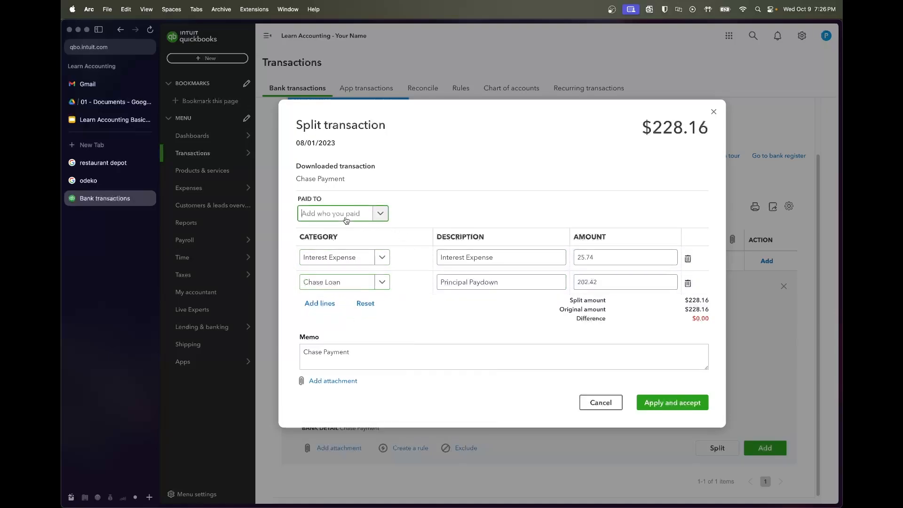
pyautogui.write('chase bank')
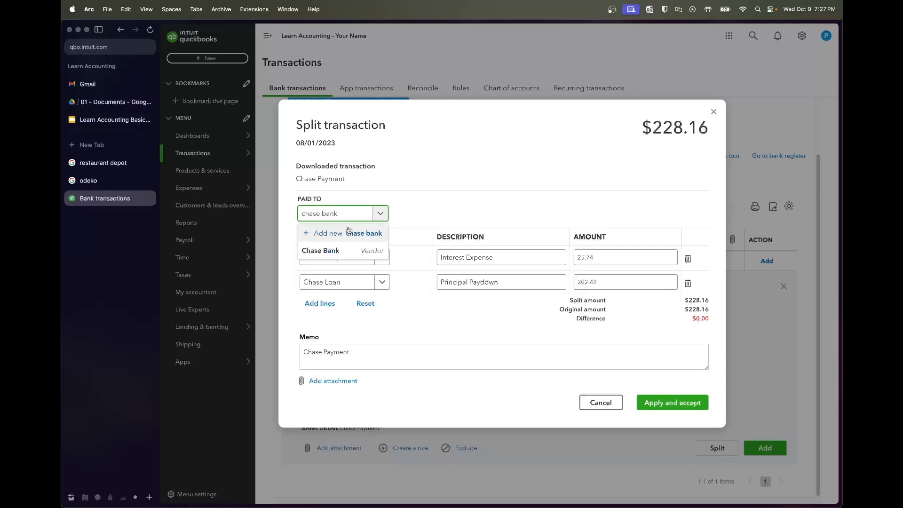
pyautogui.click(345, 252)
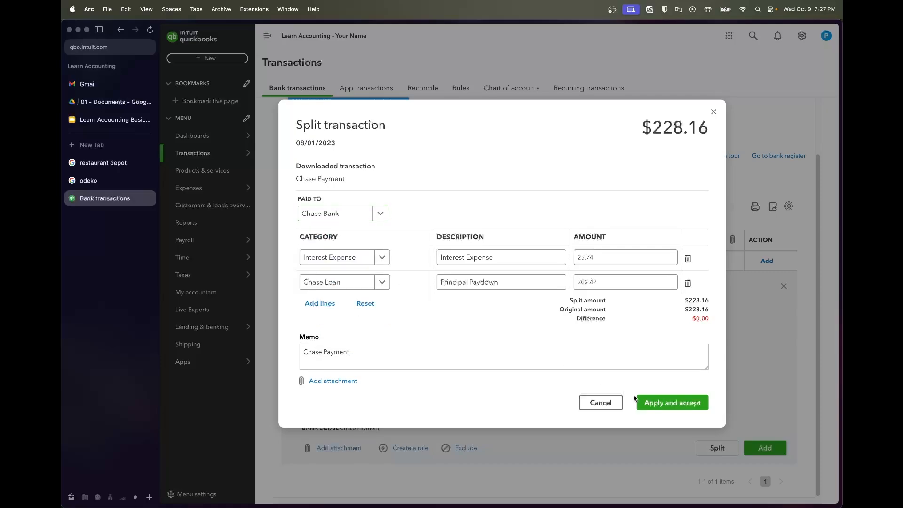